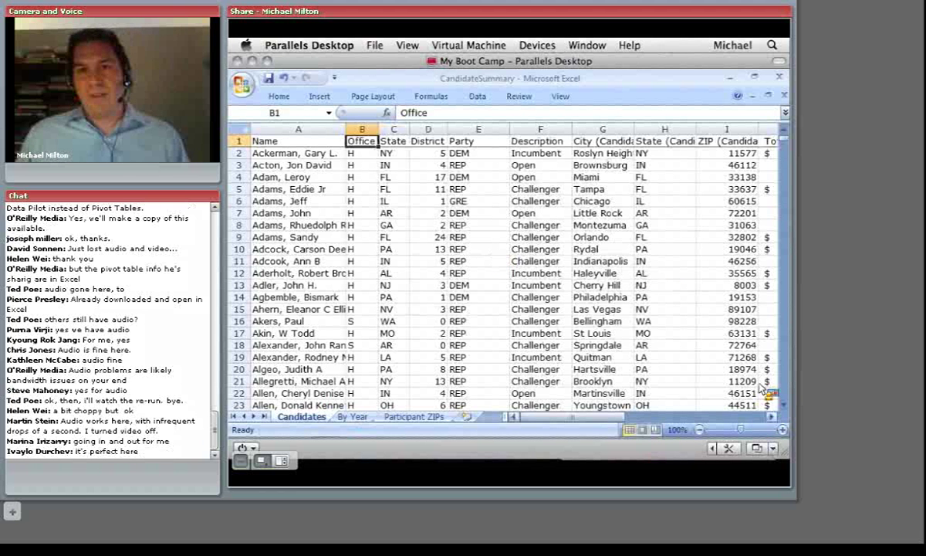
Step: Examine the candidate table's columns across to the receipts, disbursements, cash on hand and debt fields, and return to the first column
left_click(772, 422)
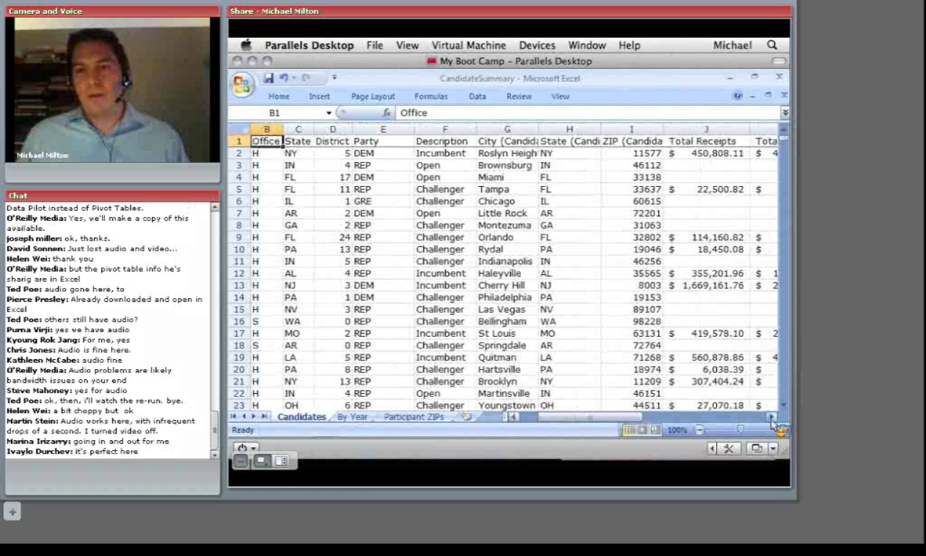
left_click(771, 421)
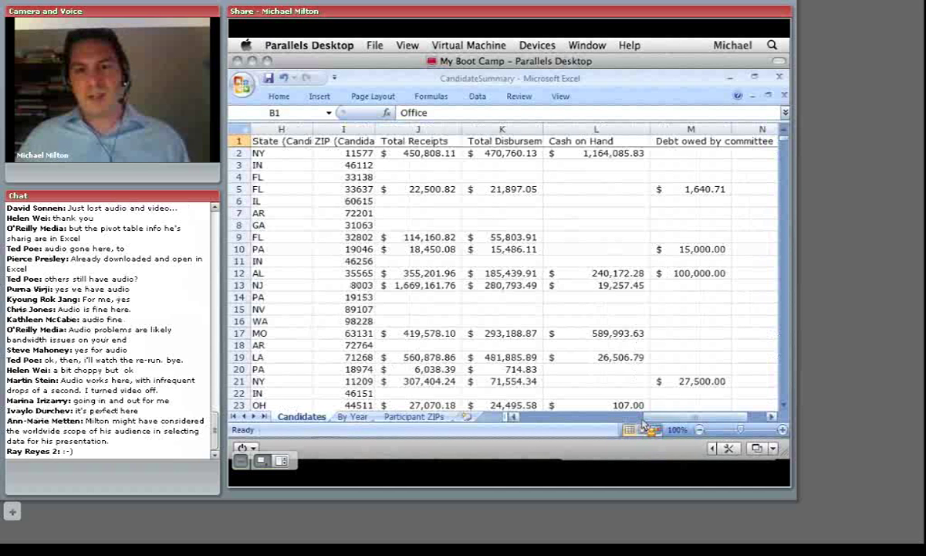
left_click(653, 422)
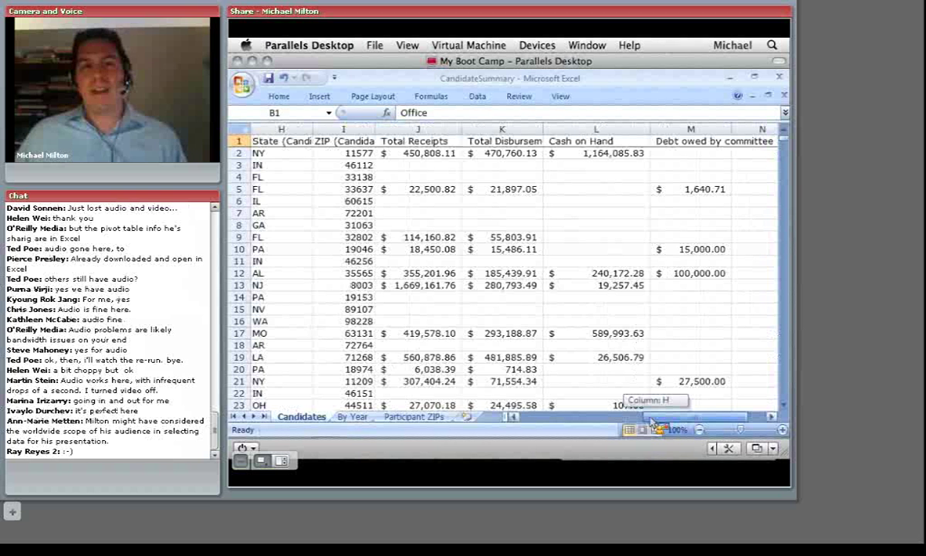
left_click_drag(652, 422, 629, 422)
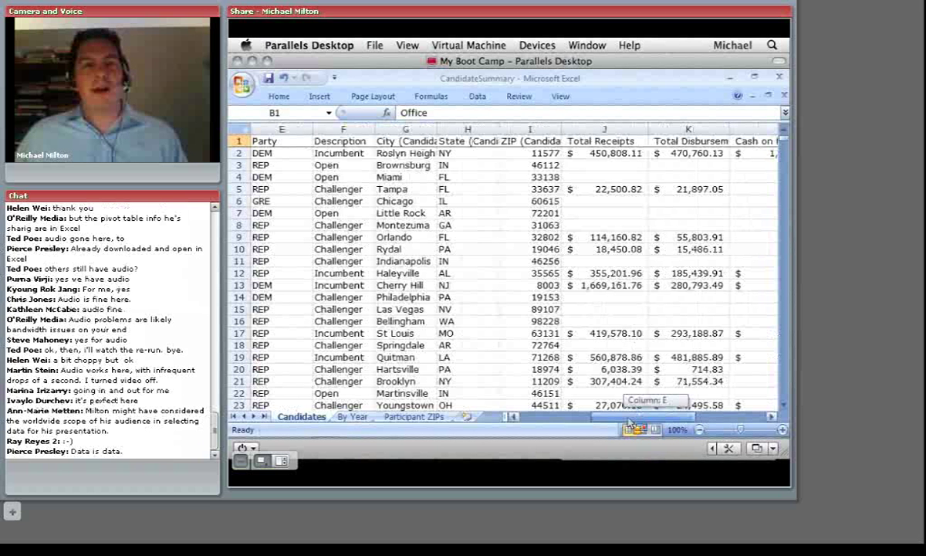
left_click_drag(629, 422, 555, 422)
Step: Examine the last rows of the candidate list to see how far the data extends, and return to its first rows
left_click(320, 200)
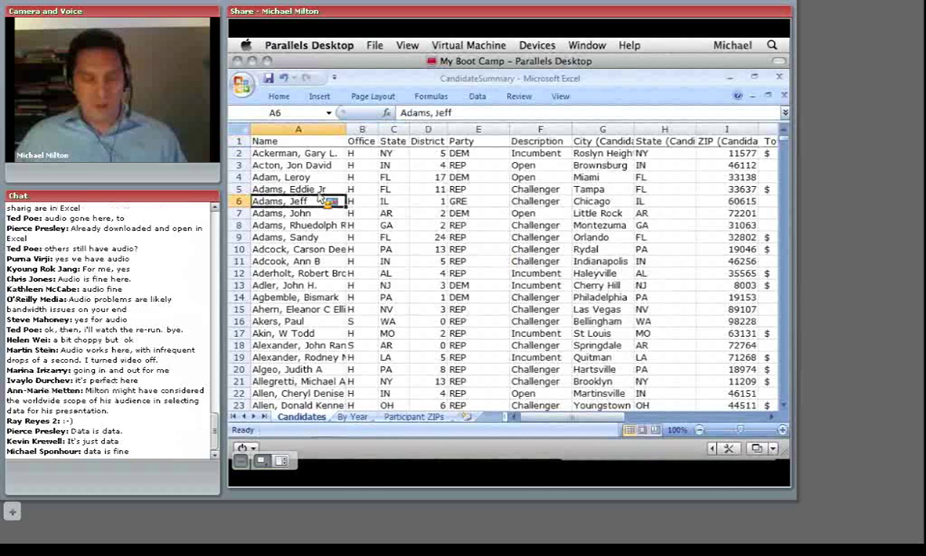
key("ctrl+Down")
key("Down")
key("Down")
key("Down")
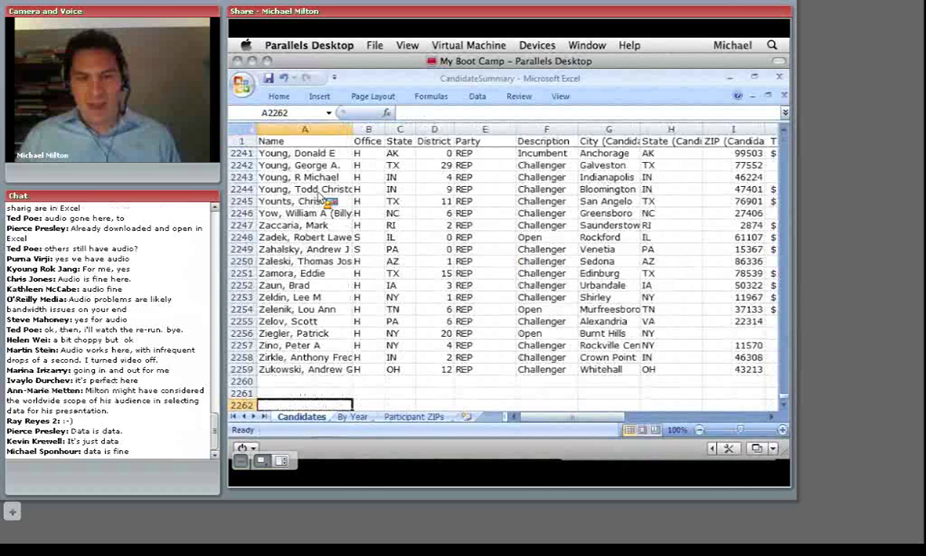
key("Up")
key("Up")
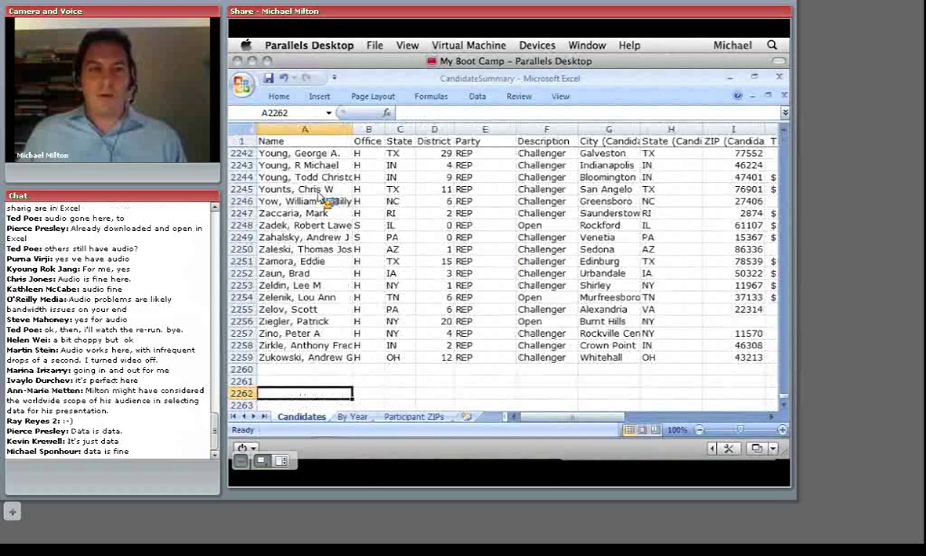
key("Up")
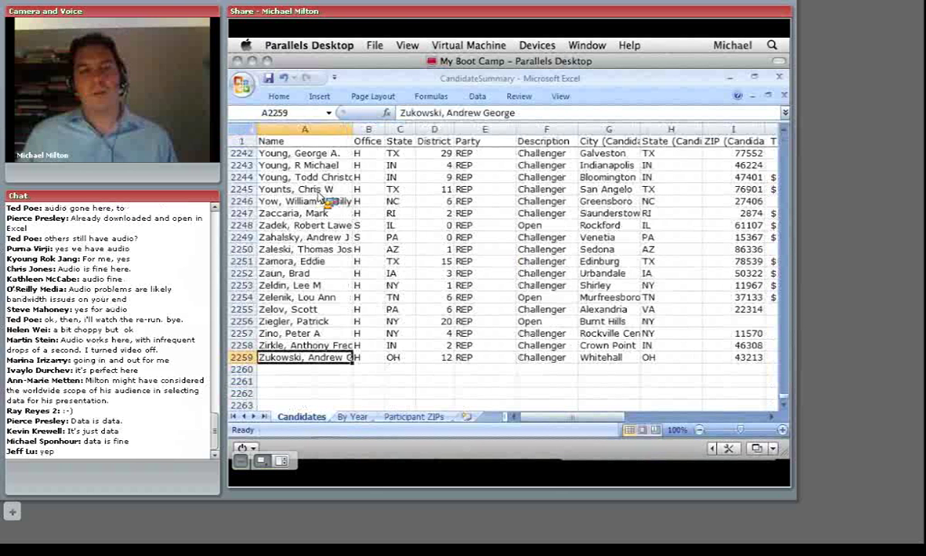
scroll(351, 282, "up", 9)
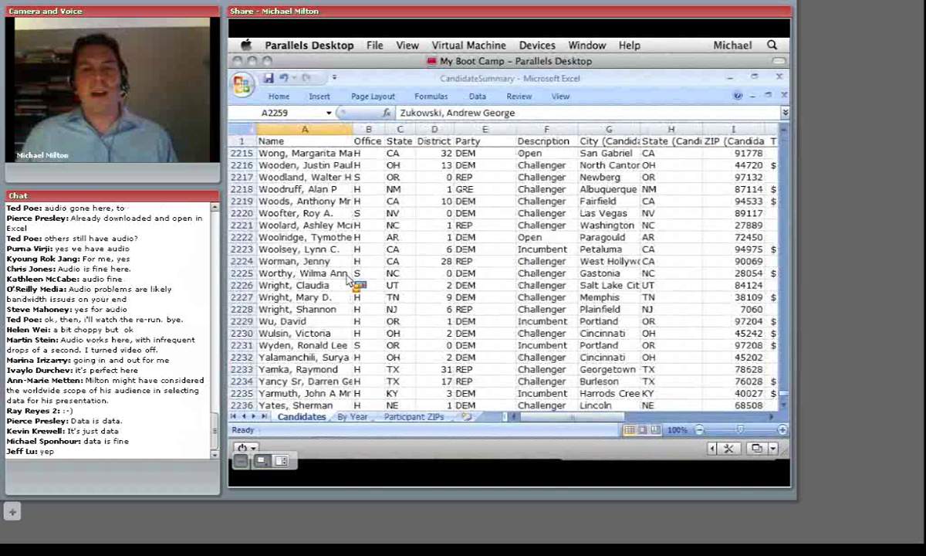
left_click_drag(784, 392, 784, 139)
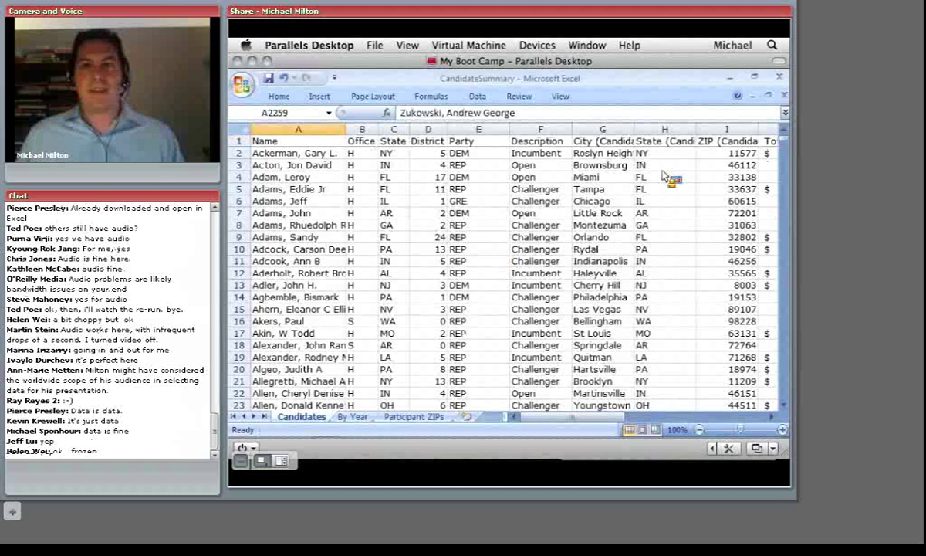
Step: Enter the party labels DEM in P4 and REP in P5, in the blank area beyond the candidate data
left_click(394, 225)
key("Up")
key("Up")
key("Up")
key("Up")
key("Up")
key("Up")
key("Up")
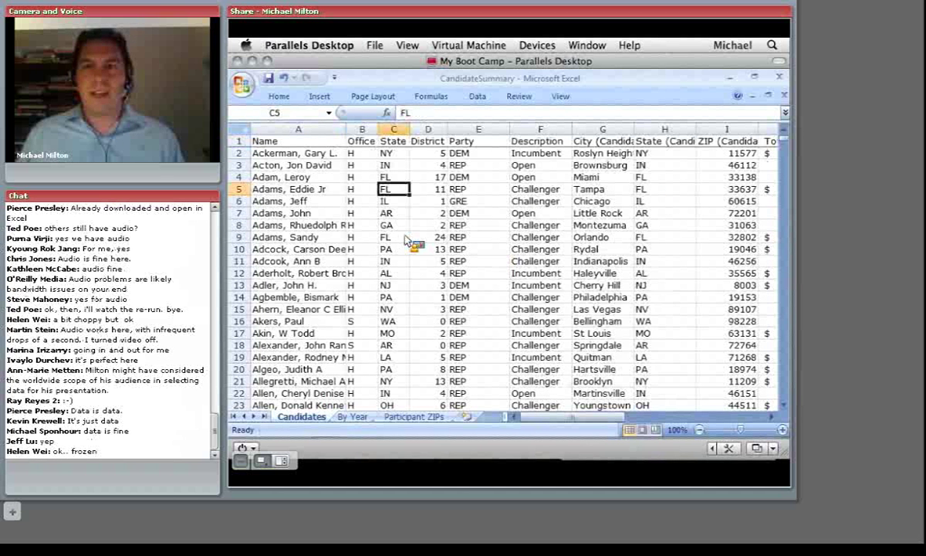
key("Right")
key("Right")
key("Right")
key("Right")
key("Right")
key("Right")
key("Right")
key("Right")
key("Right")
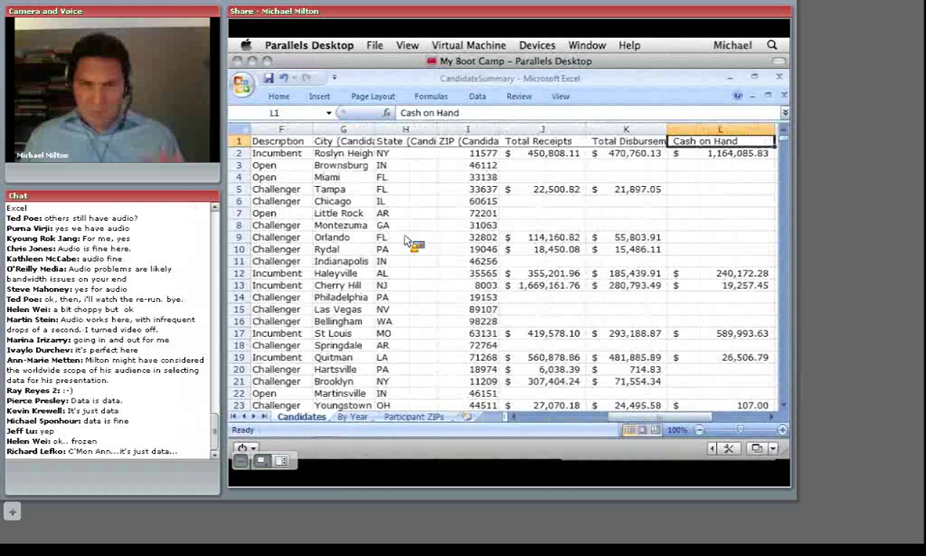
key("Right")
key("Right")
key("Right")
key("Right")
key("Down")
key("Down")
key("Down")
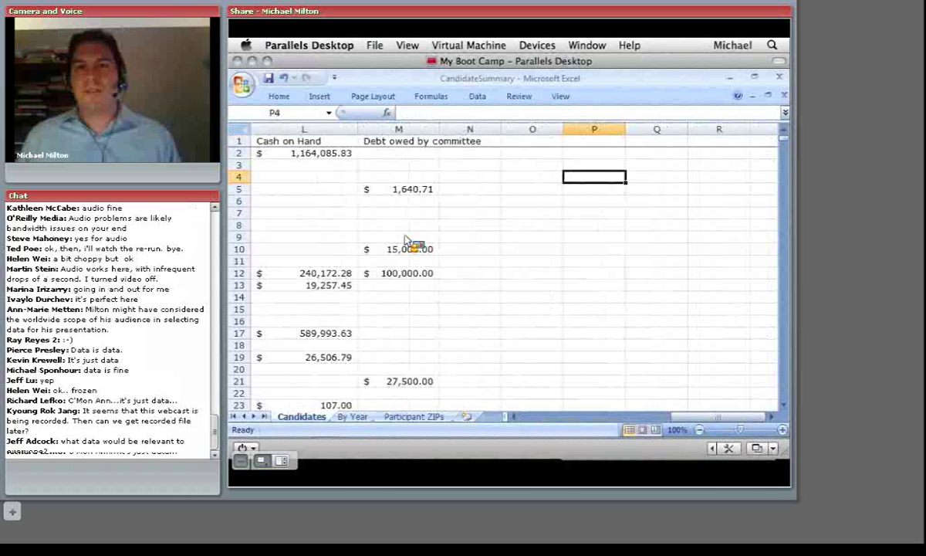
type("DEM")
key("Return")
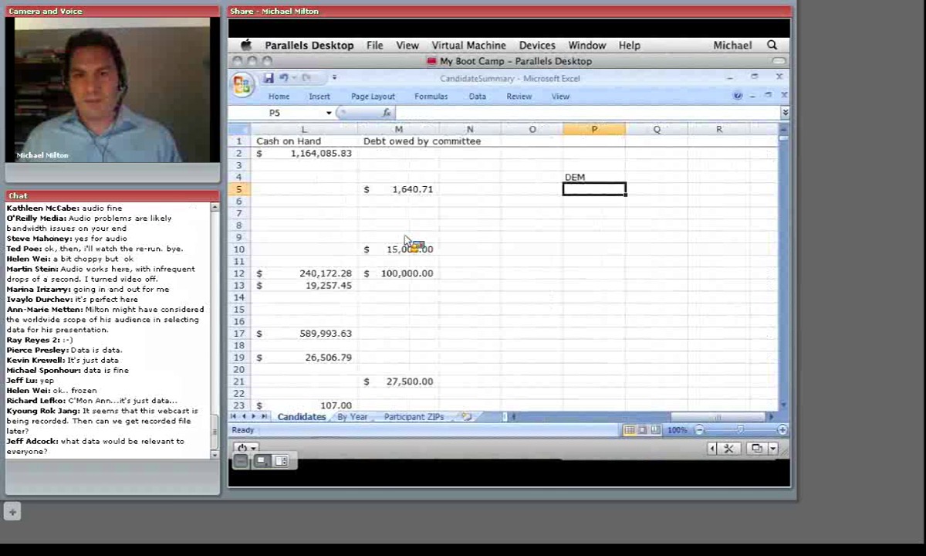
type("REP")
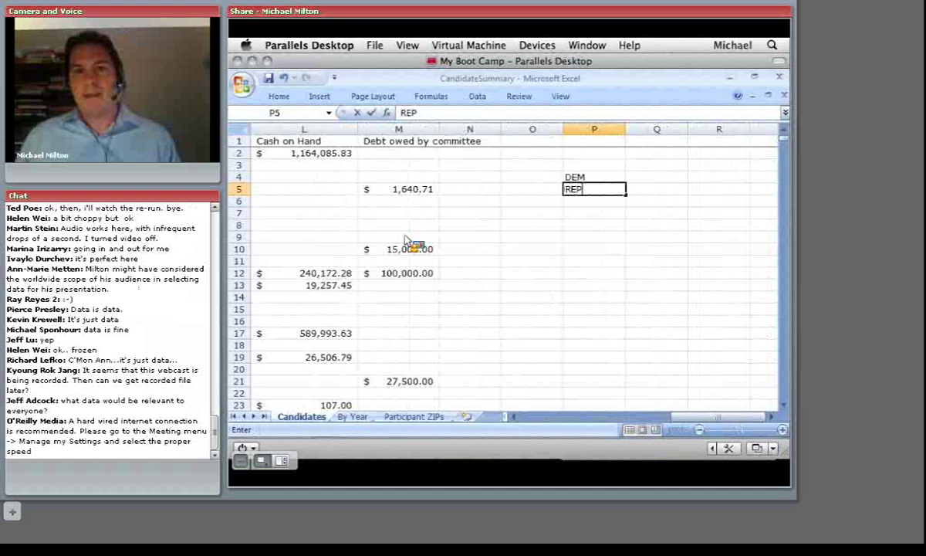
key("Up")
Step: Enter =countifs(E:E,P4) in Q4 to count the candidates whose Party matches DEM
key("Right")
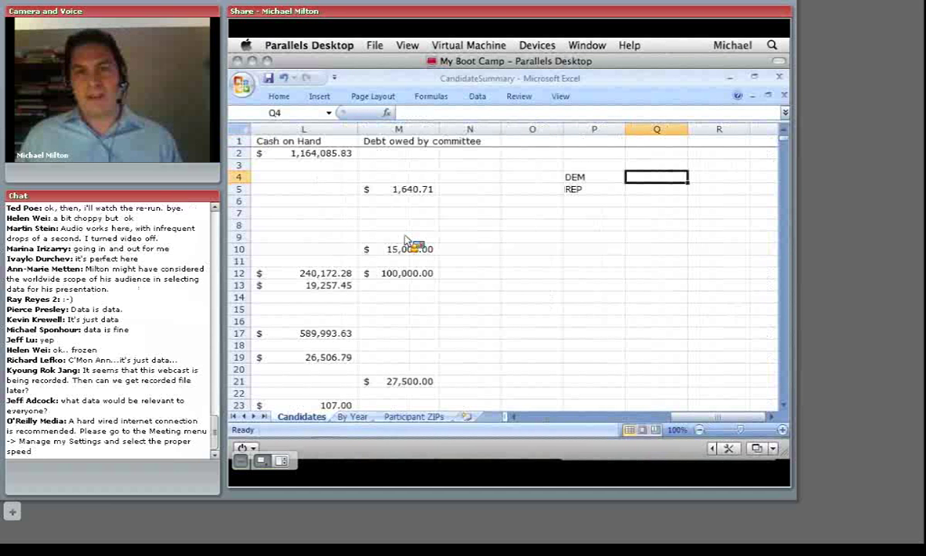
type("=")
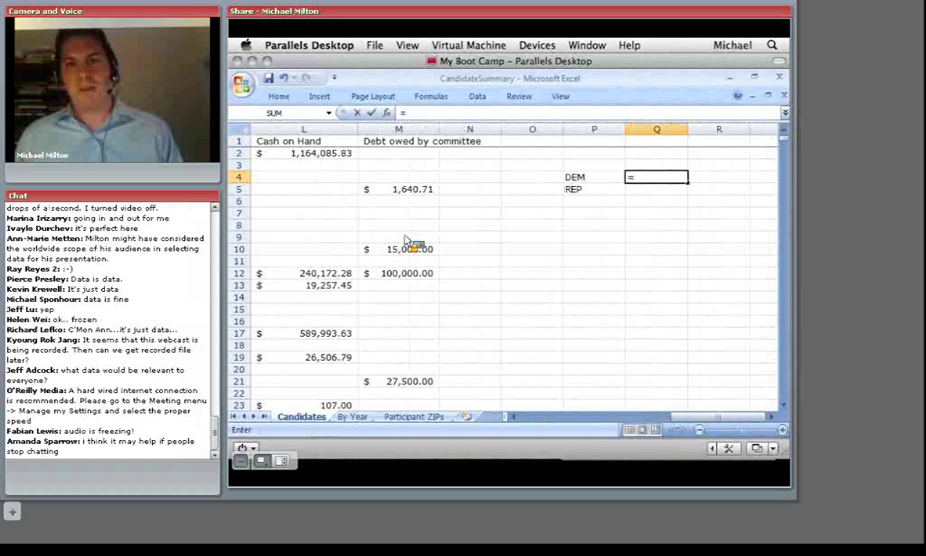
type("cou")
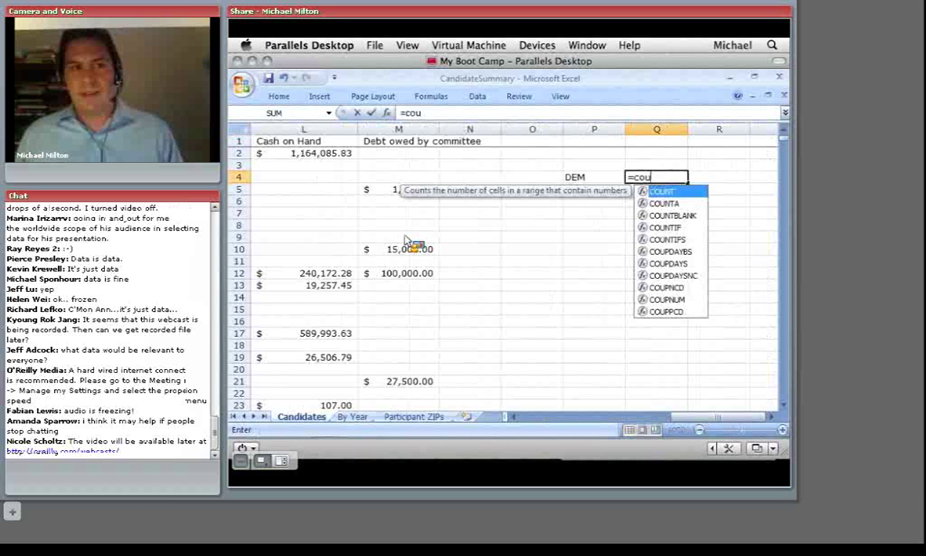
type("ntifs(")
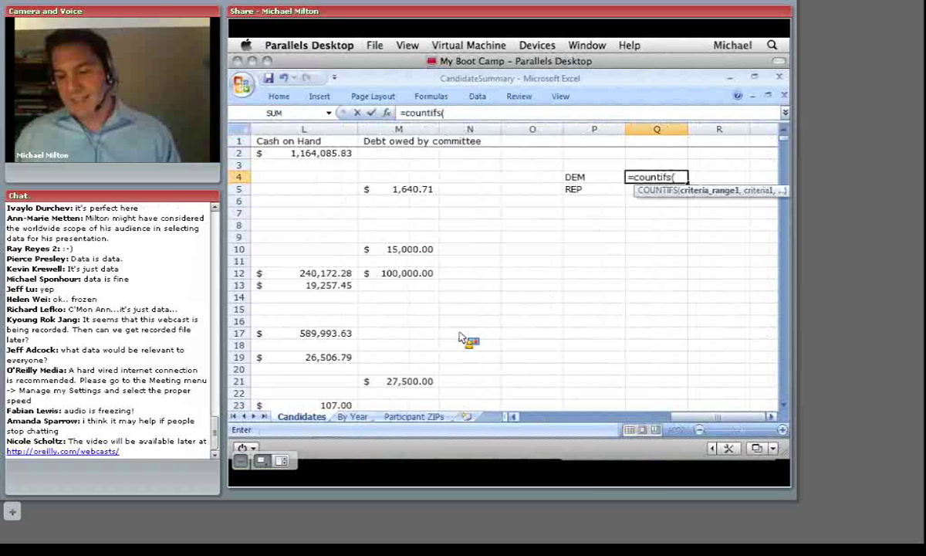
scroll(498, 390, "left", 10)
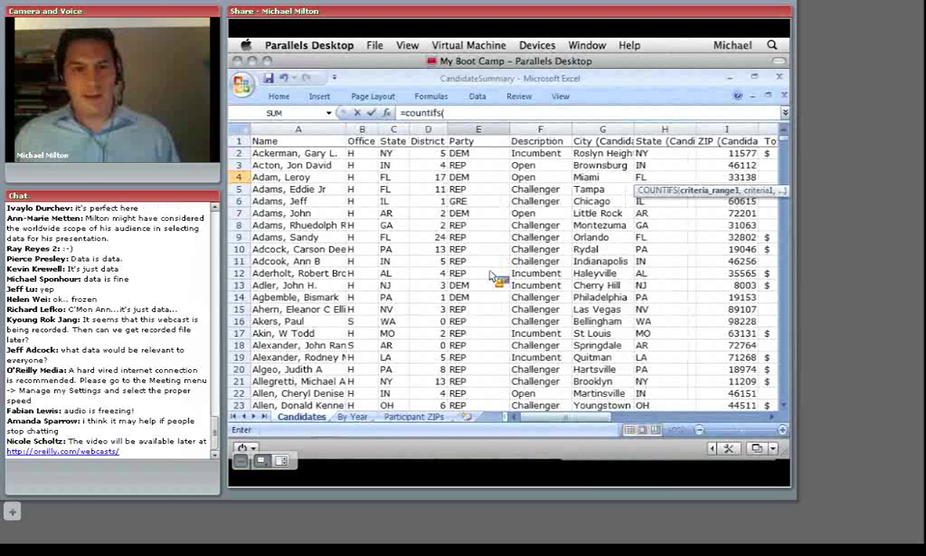
left_click(459, 129)
type(",")
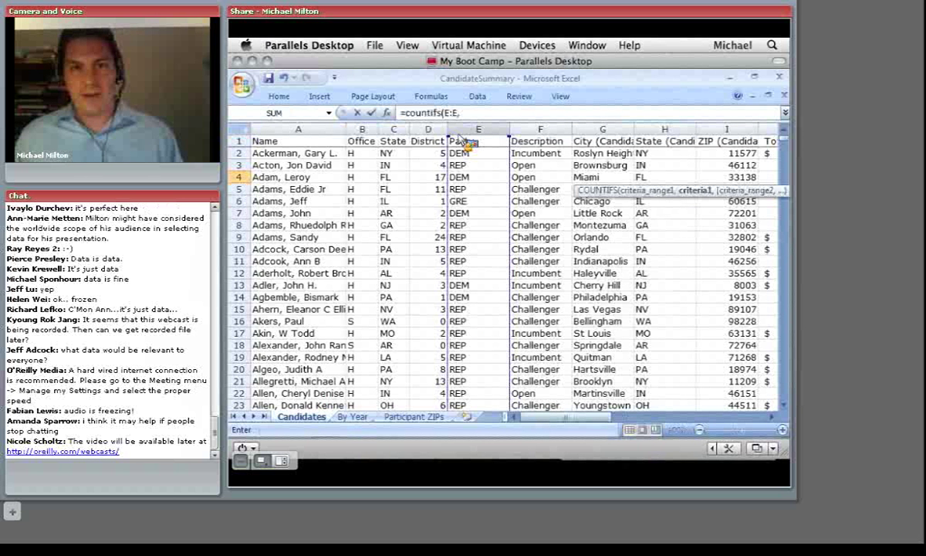
key("Left")
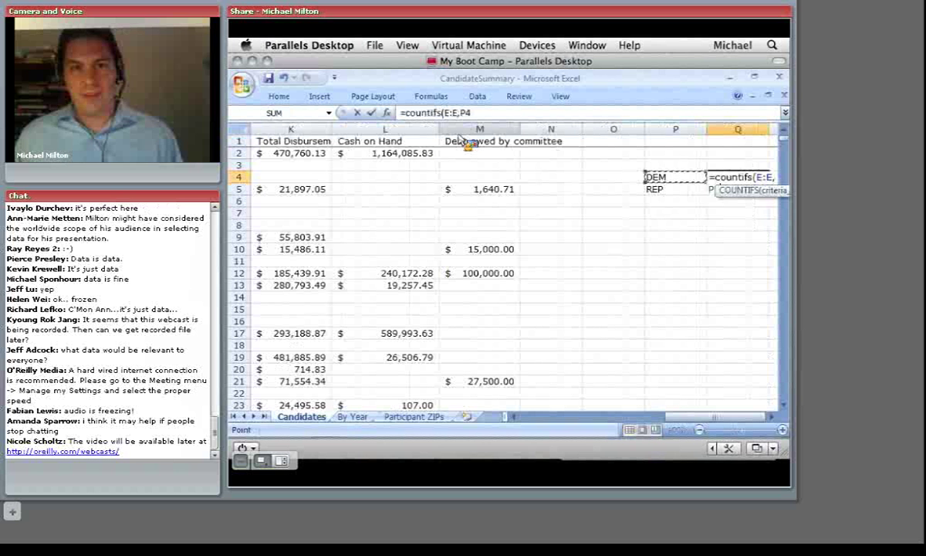
type(")")
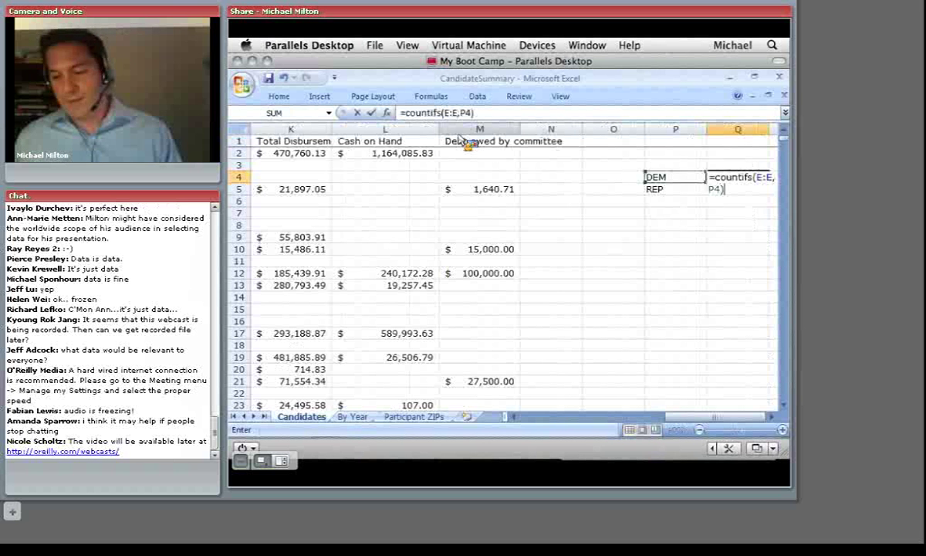
key("Return")
Step: Copy the COUNTIFS formula from Q4 to Q5 to count the REP candidates, and end copy mode
key("Up")
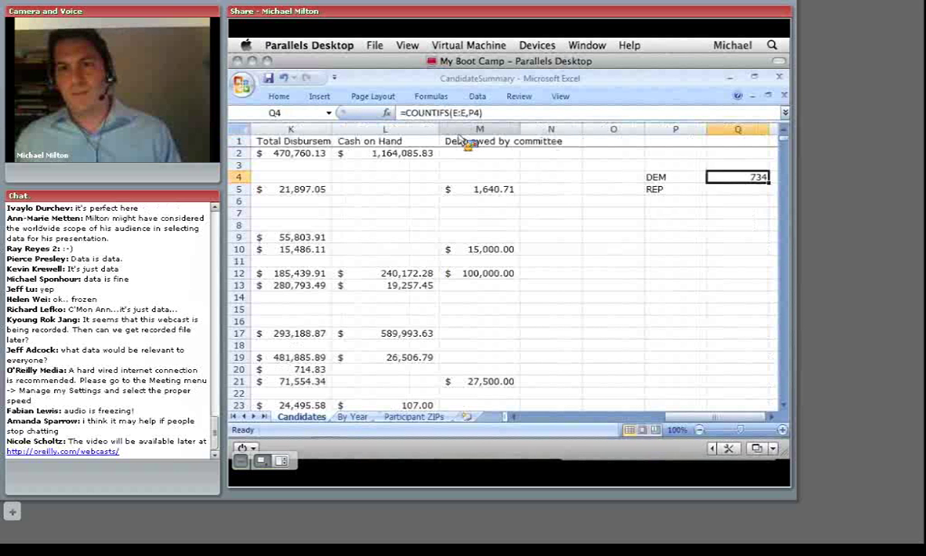
key("ctrl+c")
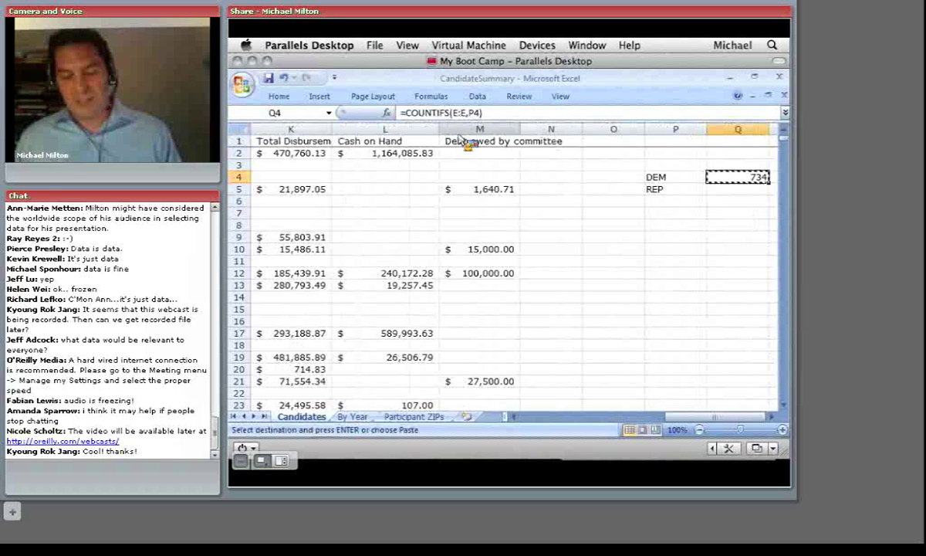
key("Down")
key("ctrl+v")
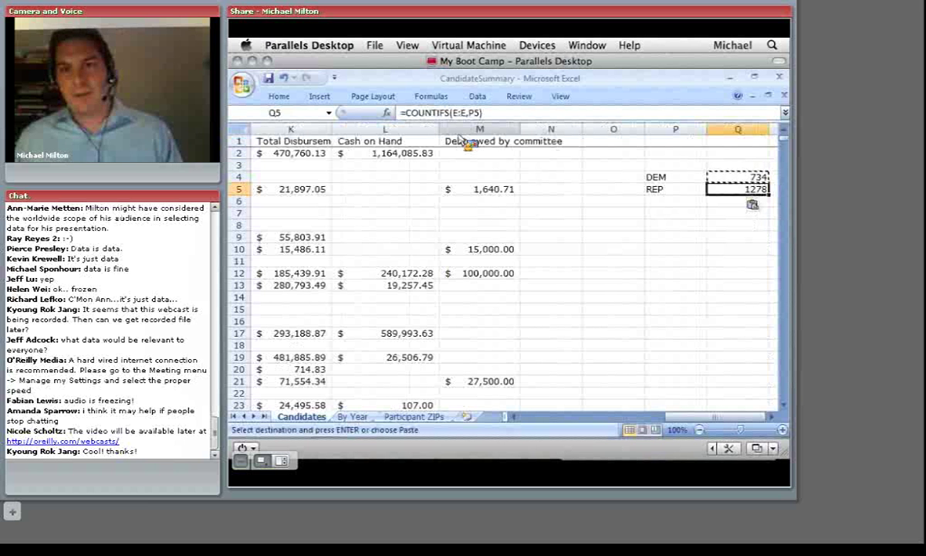
key("Up")
key("Right")
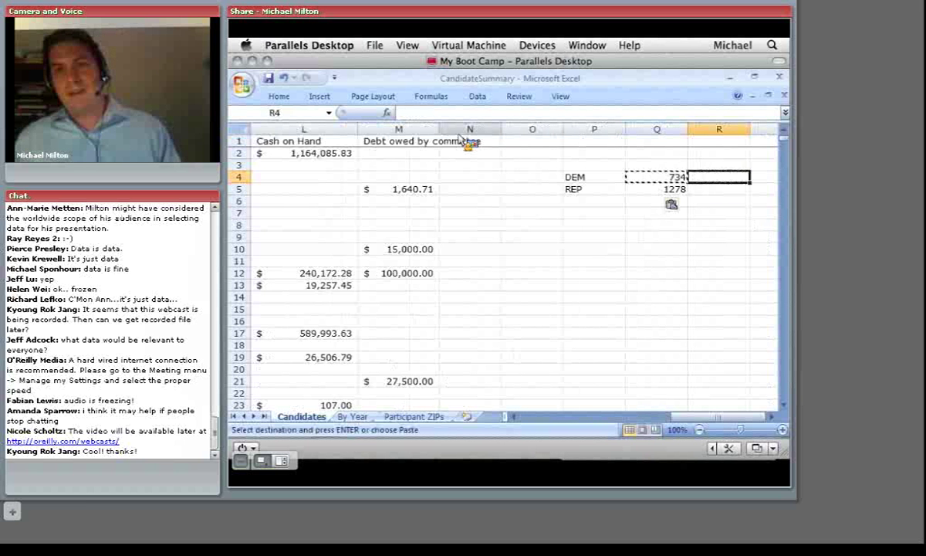
key("Right")
key("Right")
key("Escape")
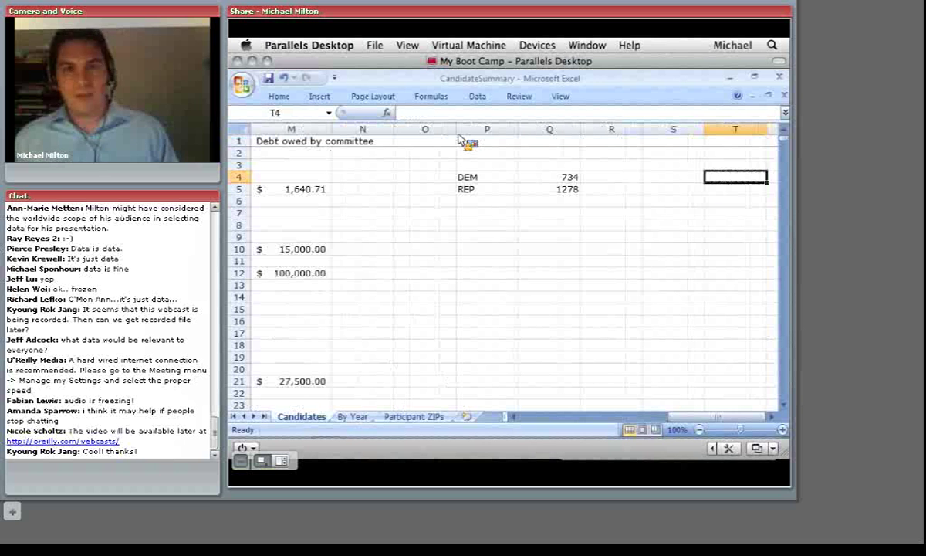
Step: Clear the two party count formulas from Q4:Q5
key("Left")
key("Left")
key("Left")
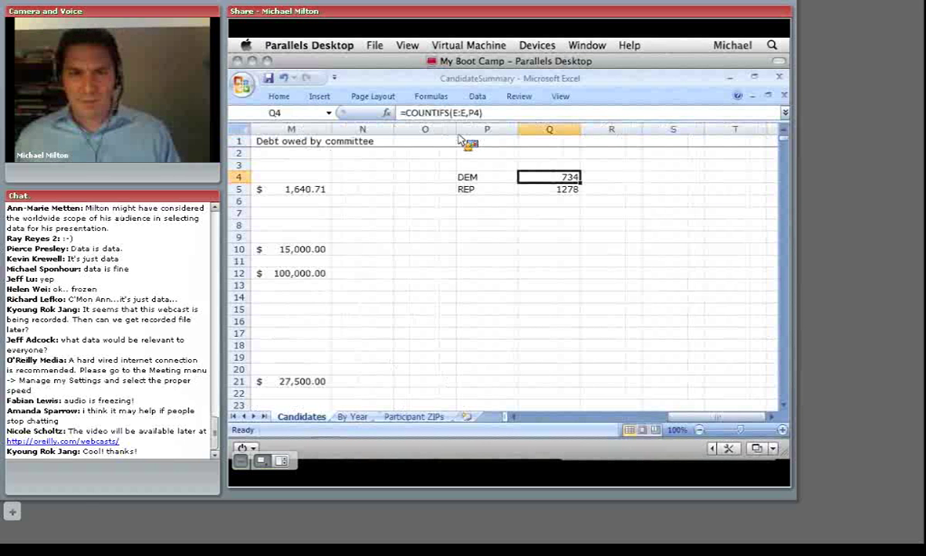
key("shift+Down")
key("Delete")
Step: Enter the column headings Incumbent in Q3 and Challenger in R3 above the party rows
key("Up")
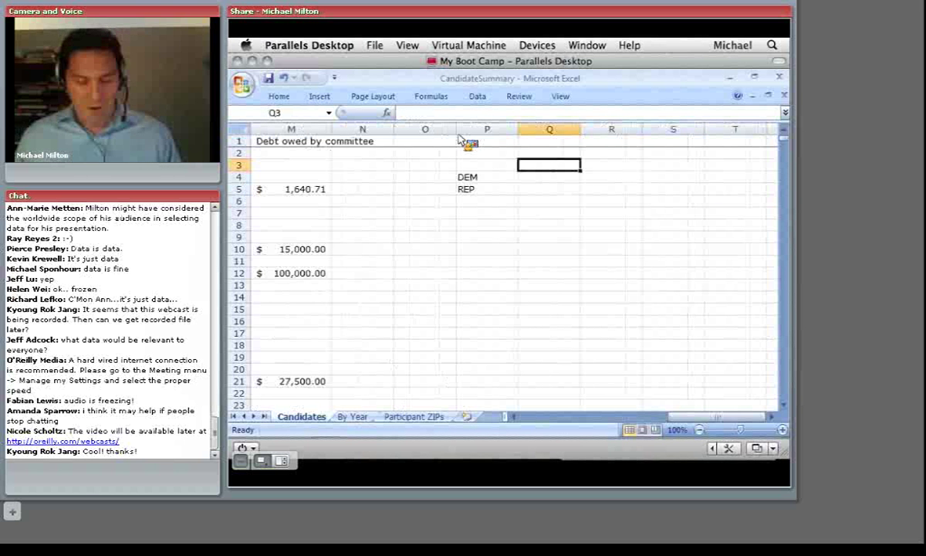
type("Incom")
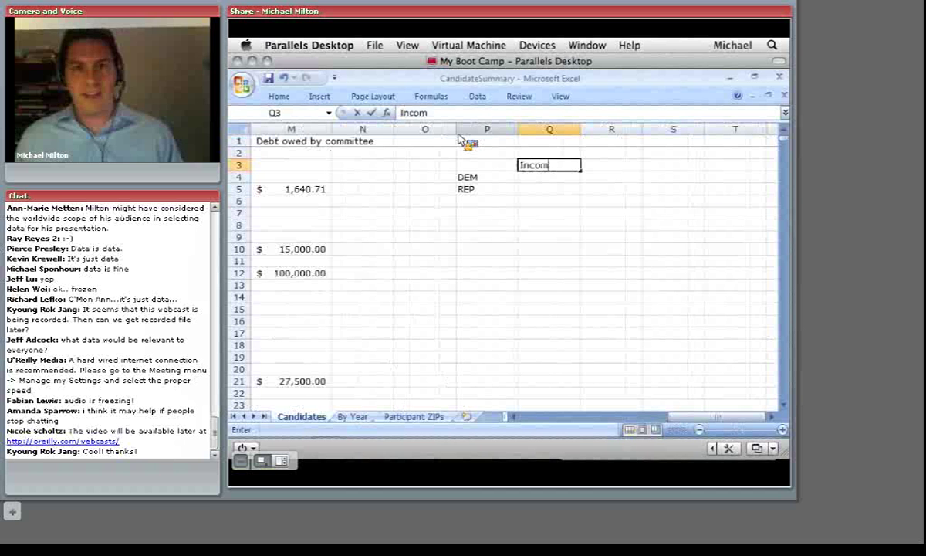
key("BackSpace")
key("BackSpace")
key("BackSpace")
type("cum")
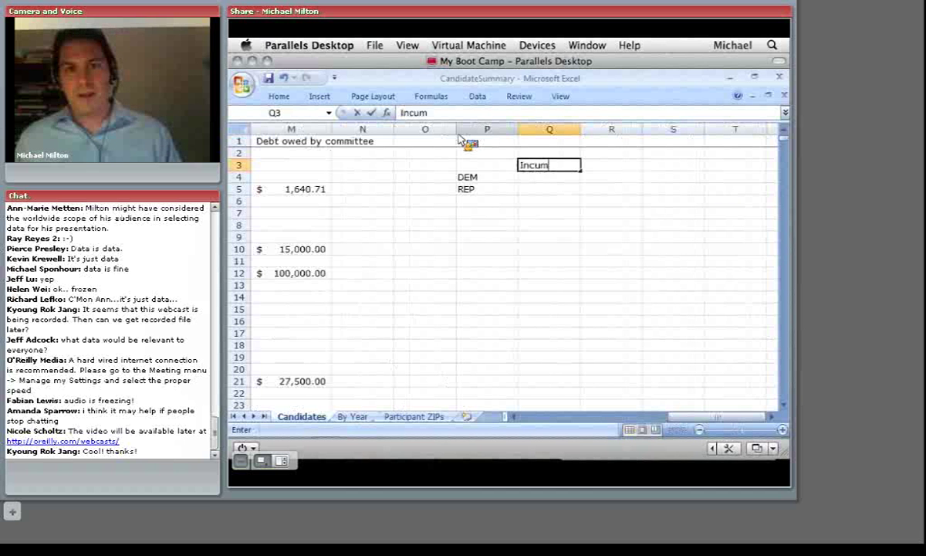
type("bent")
key("Tab")
type("Ch")
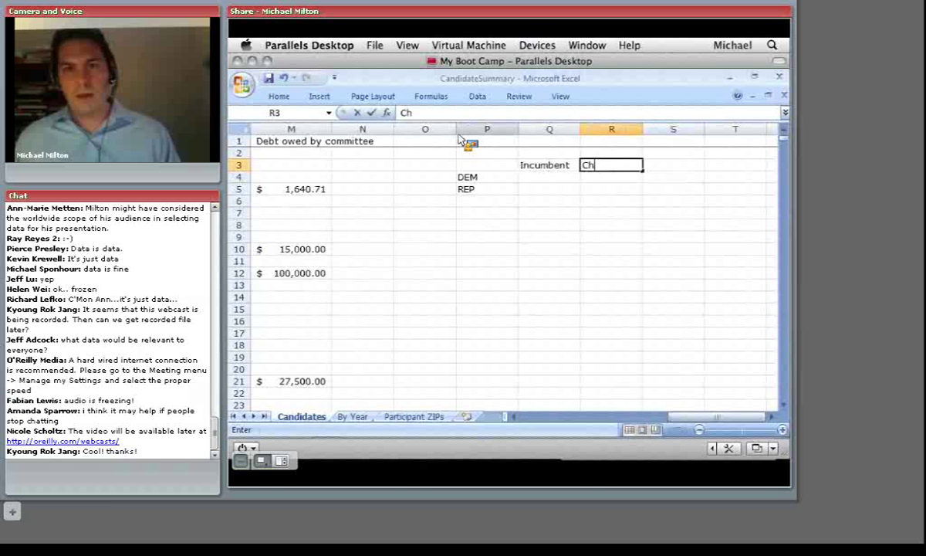
type("allenger")
key("Return")
Step: Start a COUNTIFS formula in Q4 that matches the Party column E:E against the DEM label in P4
type("=countif")
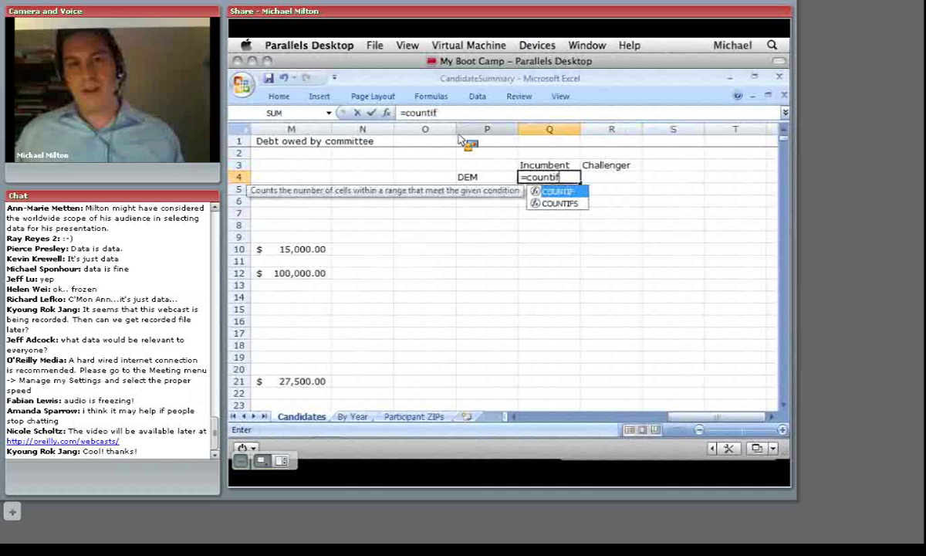
type("s(")
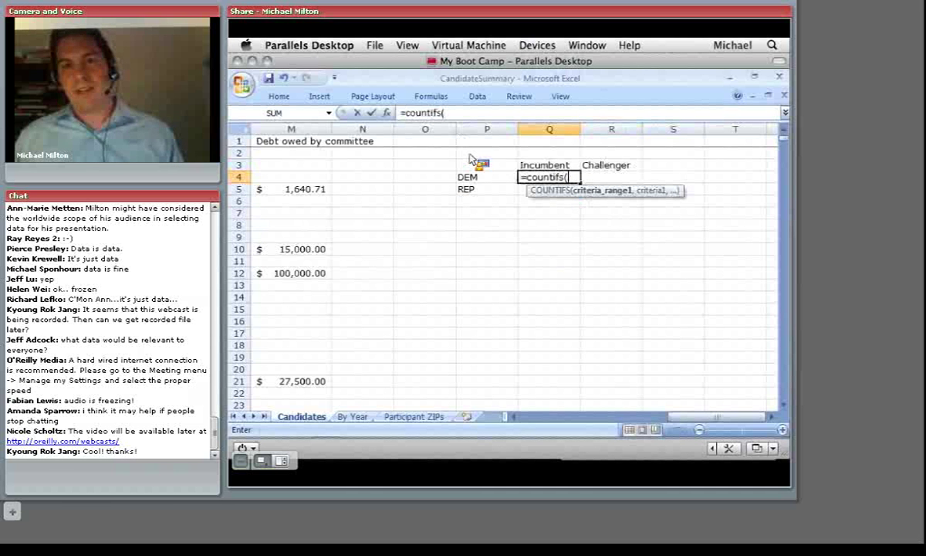
left_click(594, 417)
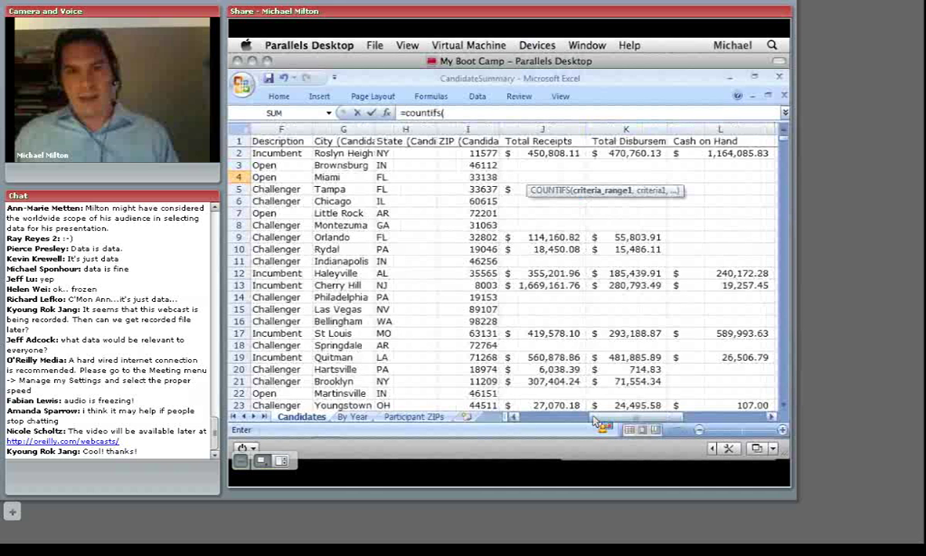
scroll(593, 417, "left", 1)
left_click(272, 129)
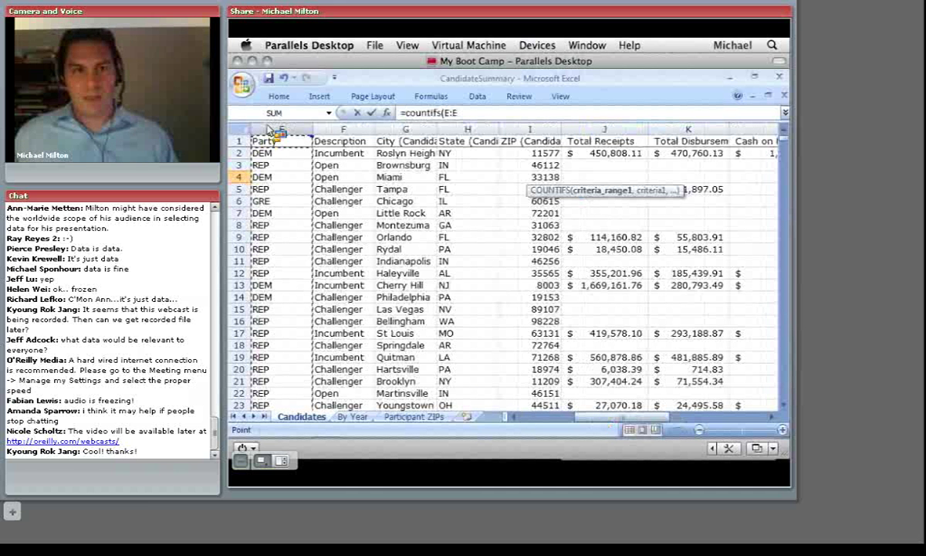
type(",")
key("Left")
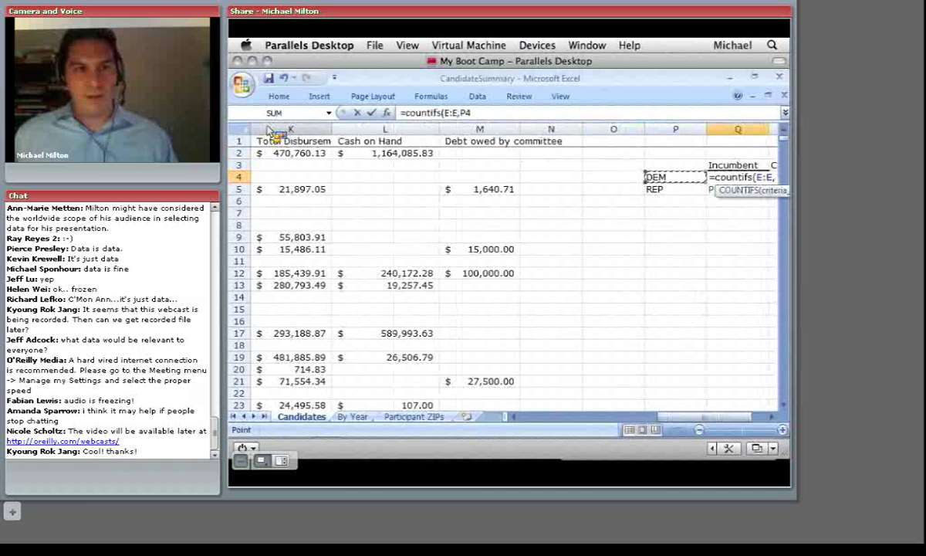
Step: Add a second criterion to the Q4 formula matching the Description column F:F against Q3, and close the parenthesis
type(",")
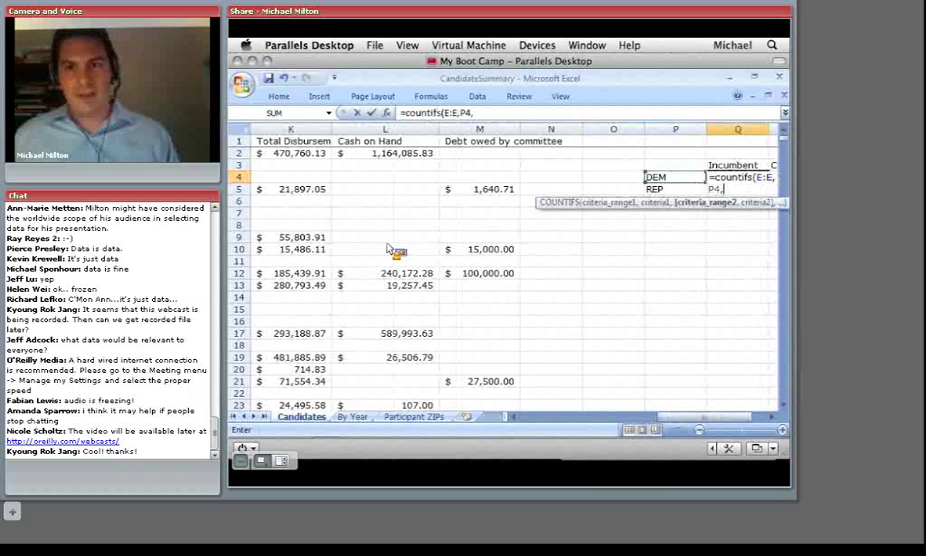
scroll(484, 392, "left", 4)
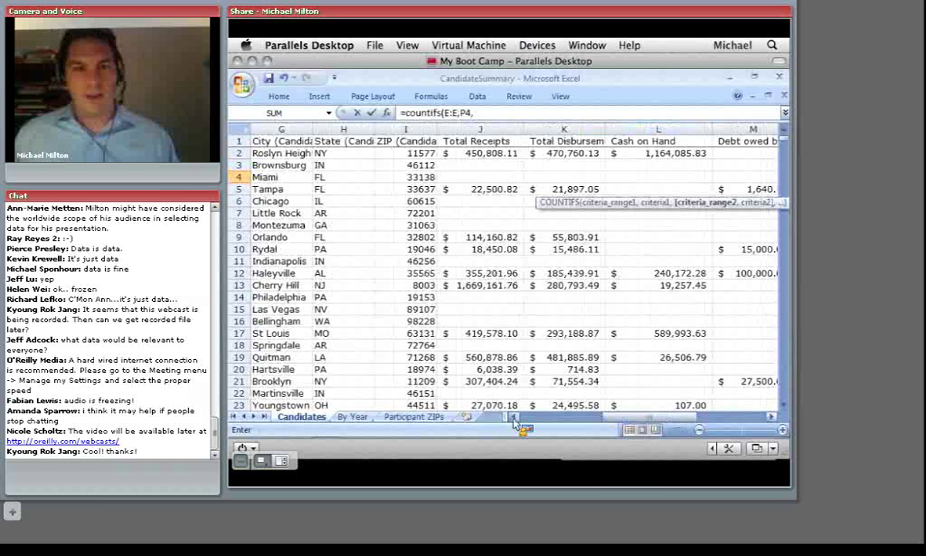
scroll(513, 421, "left", 2)
left_click(347, 129)
type(",")
key("Up")
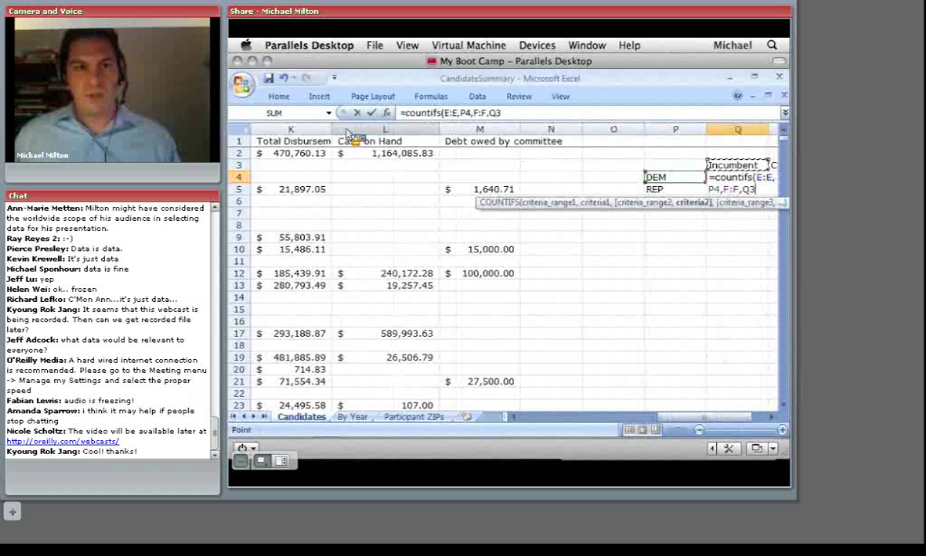
type(")")
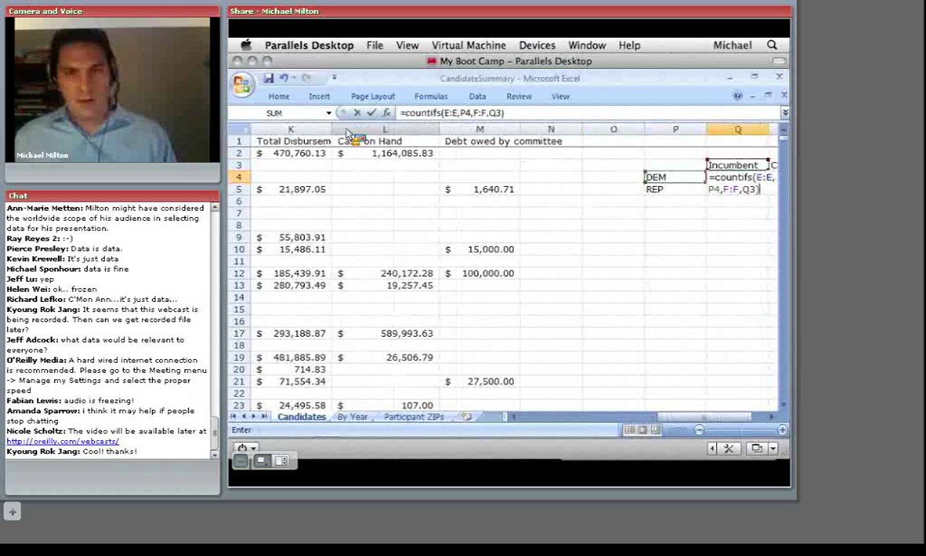
Step: Anchor the first criteria pair in the Q4 formula as $E:$E,$P4
left_click(445, 113)
type("$")
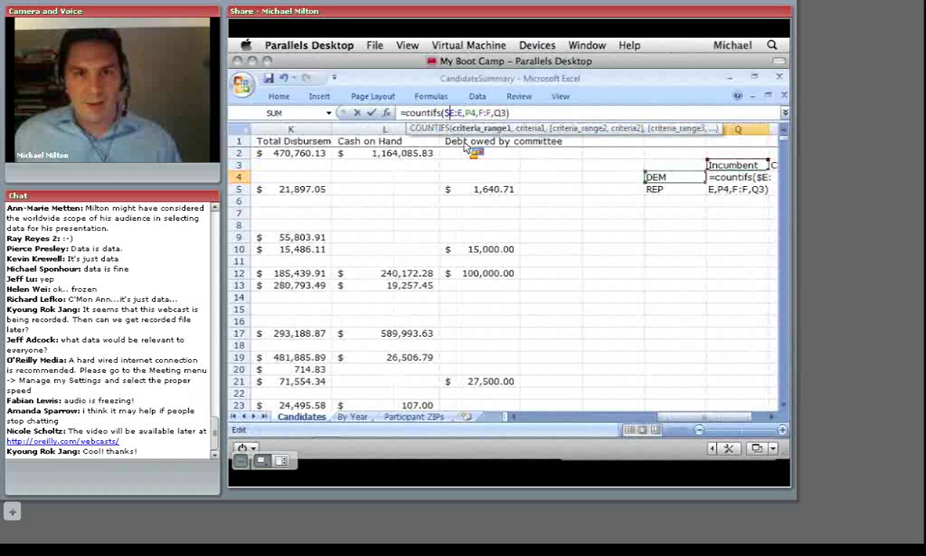
key("Right")
key("Right")
type("$")
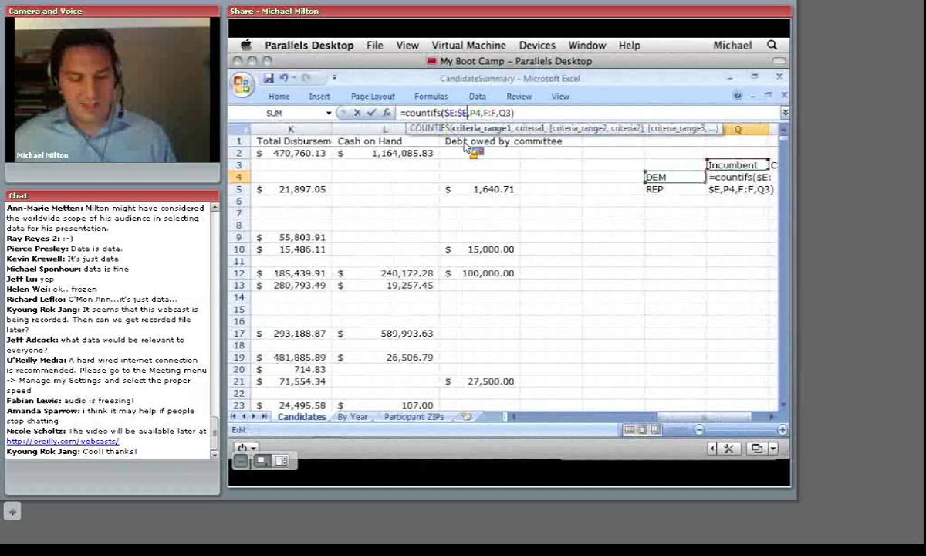
key("Right")
type("$")
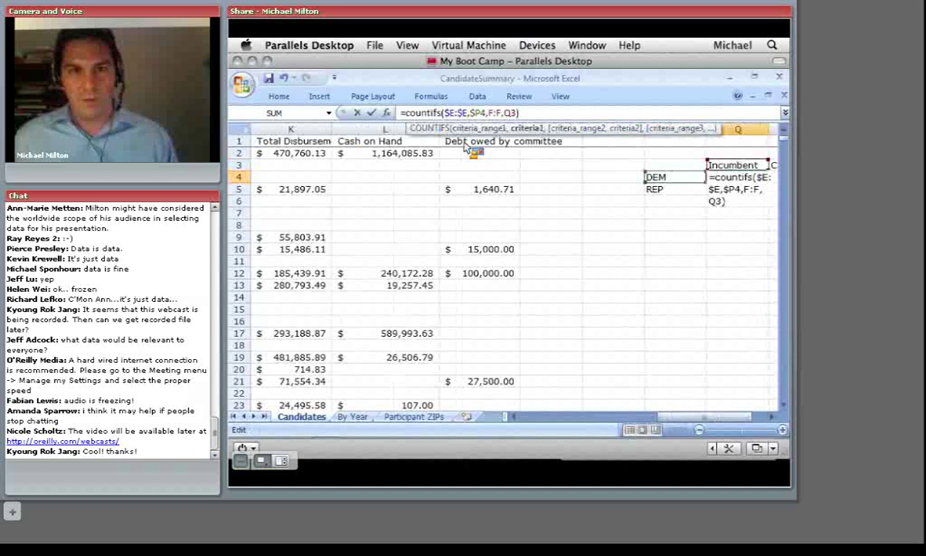
Step: Anchor the second criteria pair in the Q4 formula as $F:$F,Q$3 and enter the formula
key("Right")
key("Right")
key("Right")
type("$")
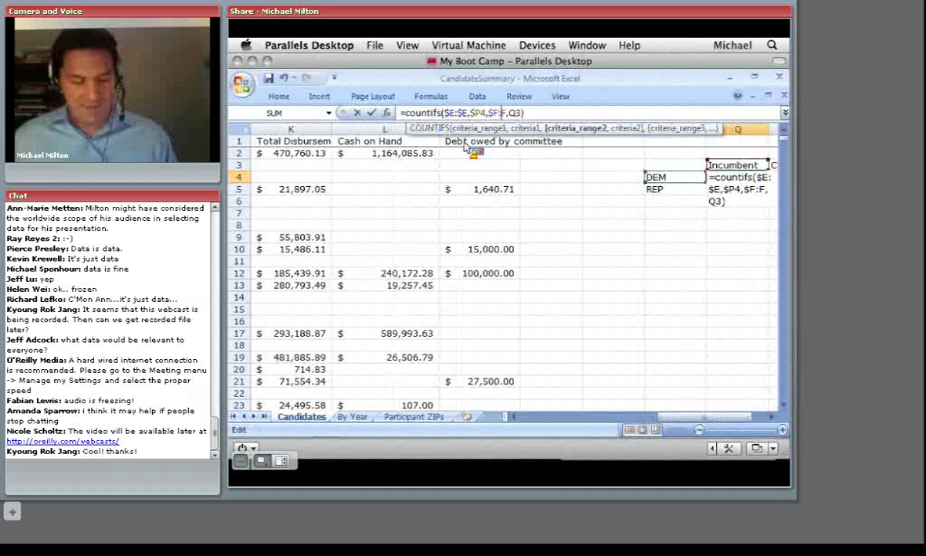
key("Right")
key("Right")
type("$")
key("Right")
key("Right")
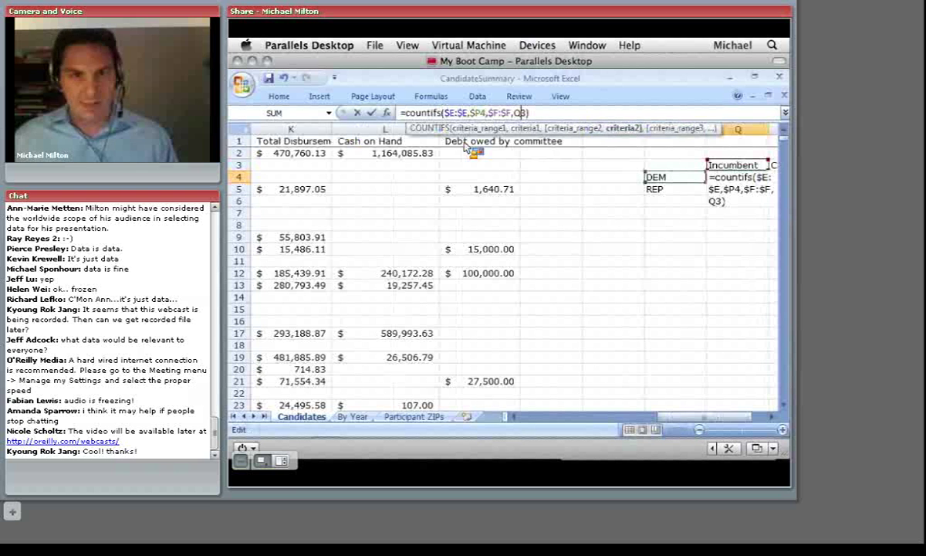
type("$")
key("Return")
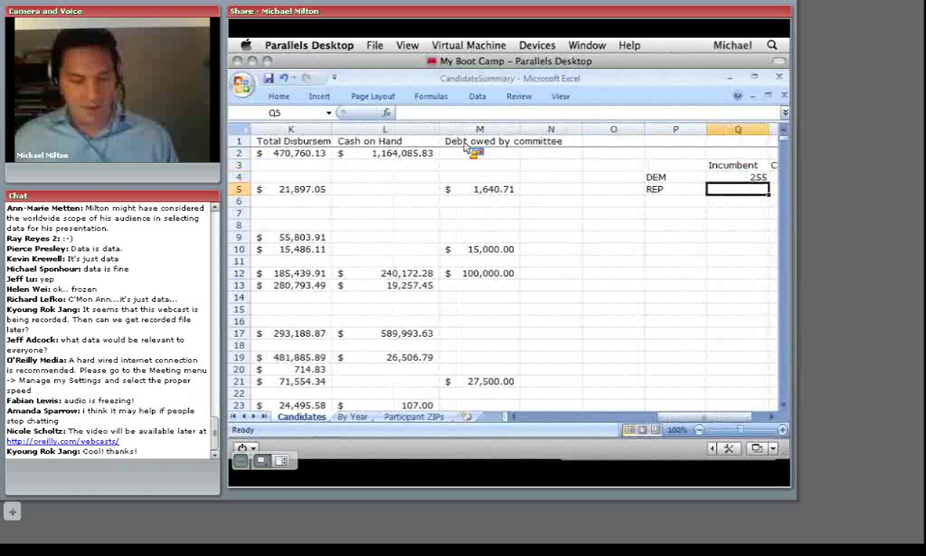
Step: Copy the COUNTIFS formula from Q4 across the range Q4:R5 and end copy mode
key("Up")
key("Right")
key("Right")
key("Left")
key("Left")
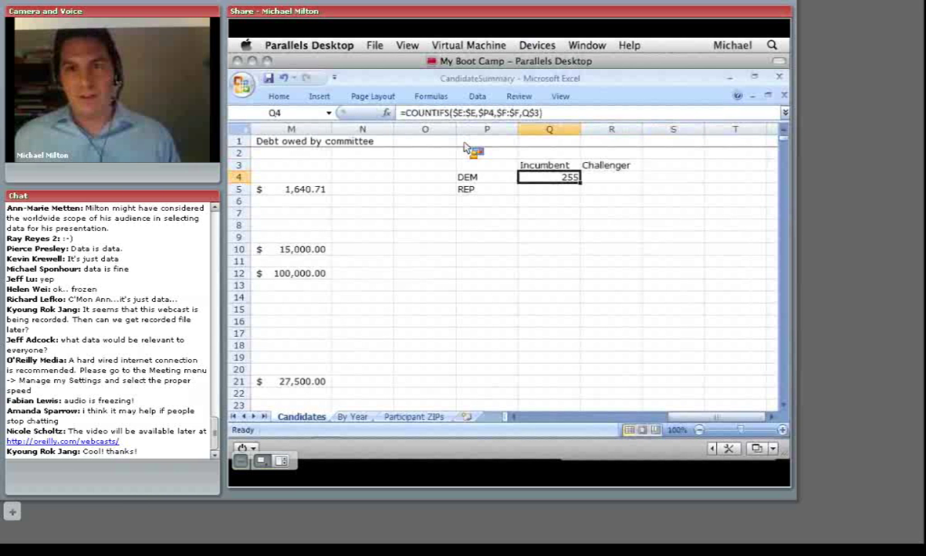
key("ctrl+c")
key("shift+Down")
key("shift+Right")
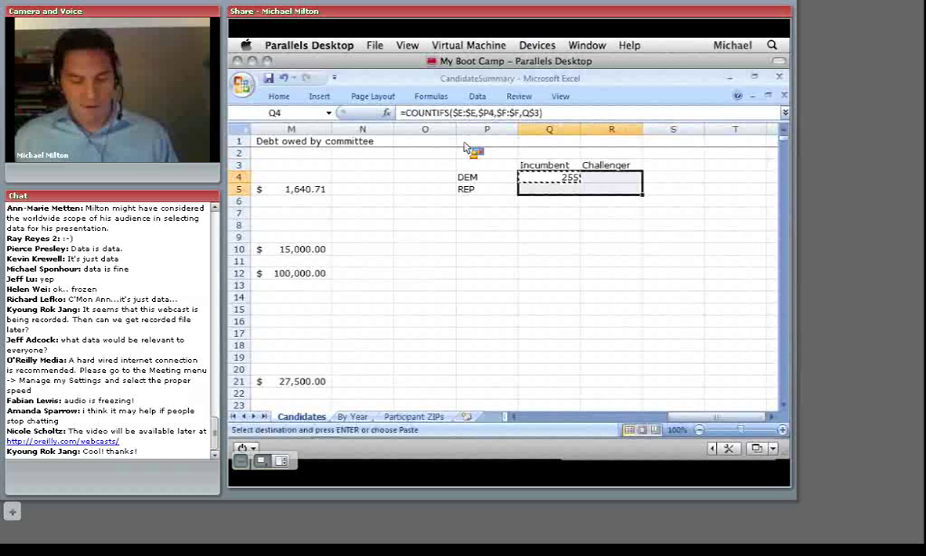
key("ctrl+v")
key("Down")
key("Down")
key("Escape")
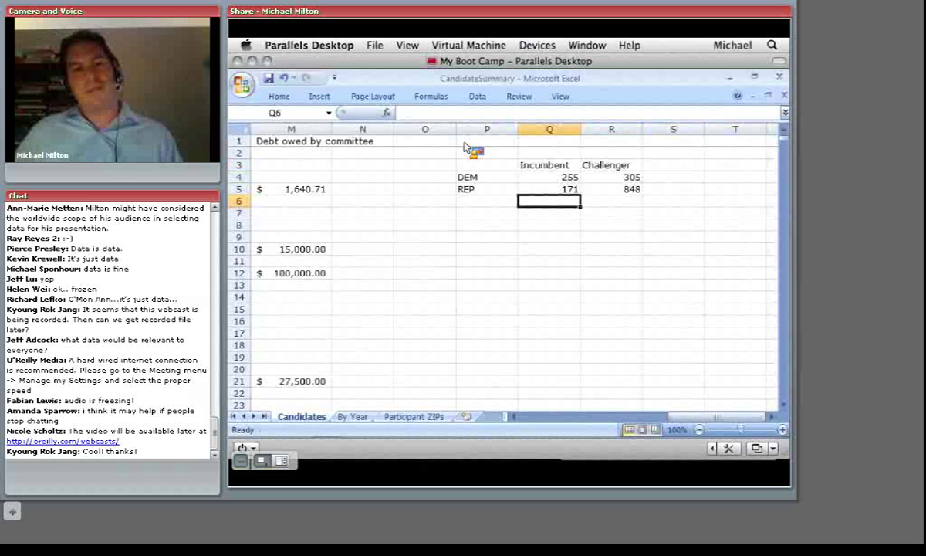
Step: Clear the whole party by incumbent and challenger summary table, including its row and column labels
key("Up")
key("Left")
key("Up")
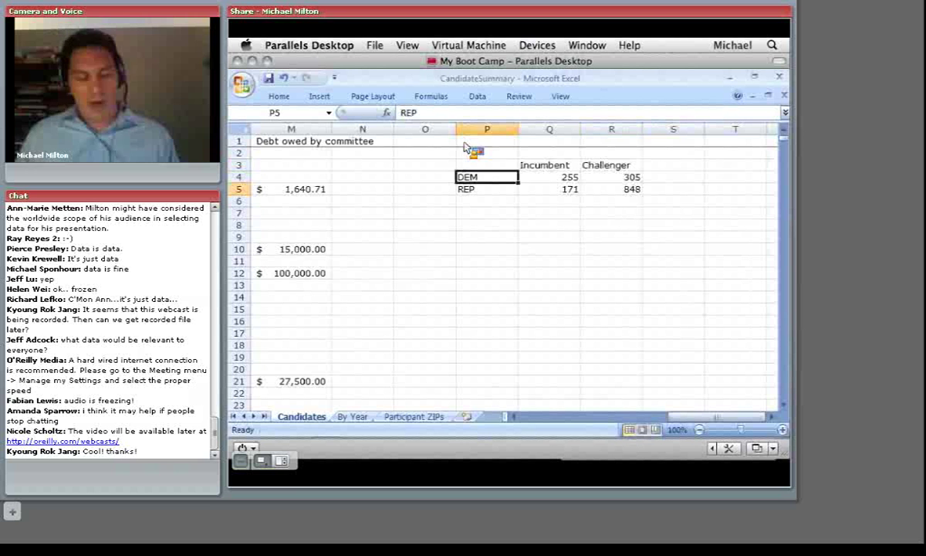
key("Up")
key("Up")
key("Down")
key("shift+Down")
key("shift+Down")
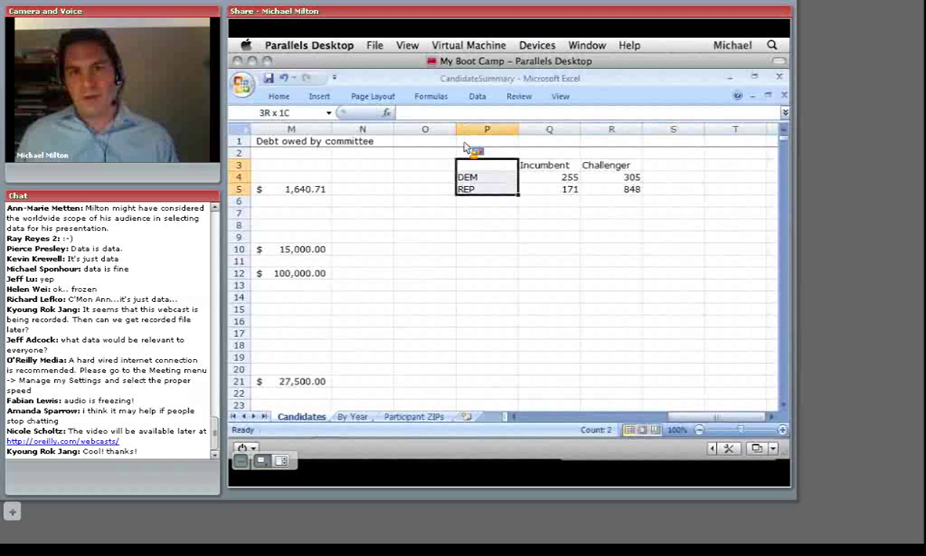
key("shift+Right")
key("shift+Right")
key("shift+Right")
key("Up")
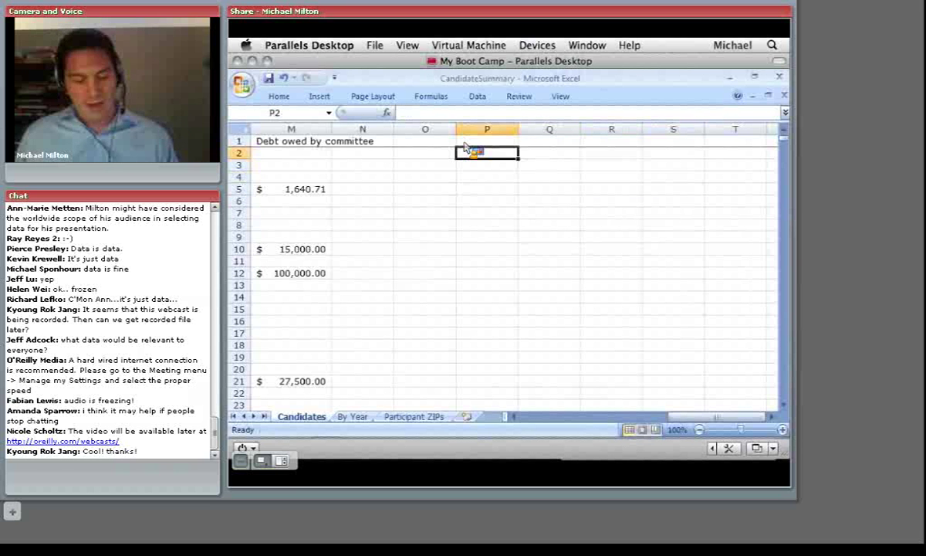
Step: Insert a PivotTable based on the Candidates data range $A$1:$M$2259 in a new worksheet
key("Up")
key("Left")
key("Left")
key("Left")
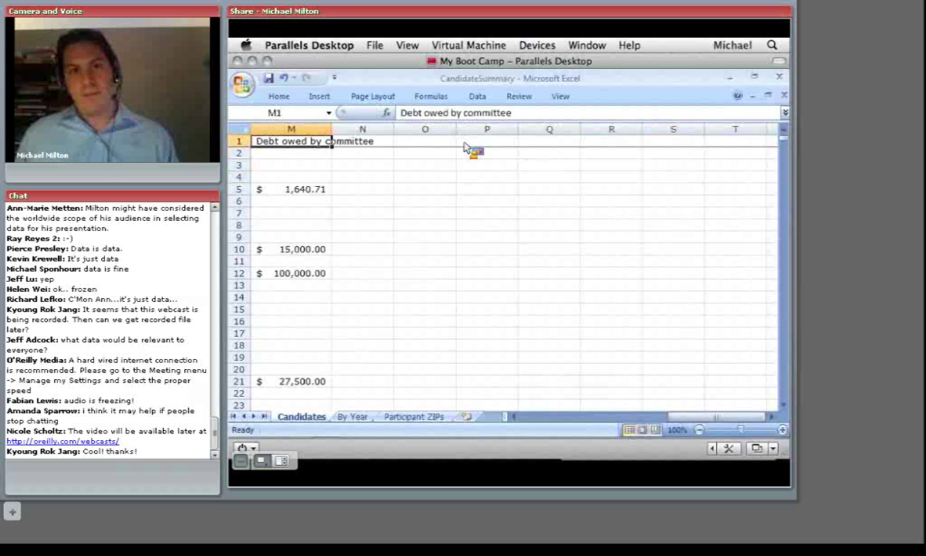
key("Left")
key("Left")
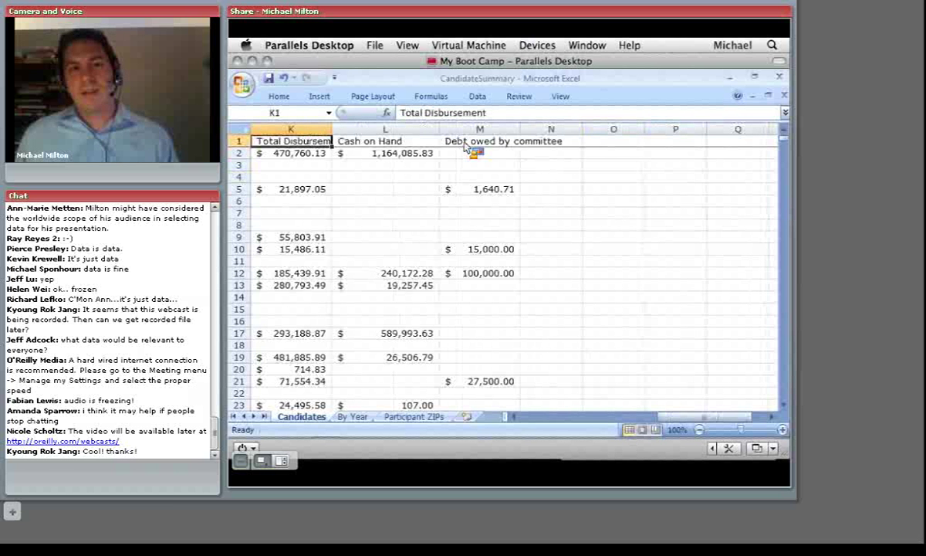
key("Left")
key("Left")
key("Left")
key("Left")
key("Left")
key("Left")
key("Left")
key("Left")
key("Left")
key("Left")
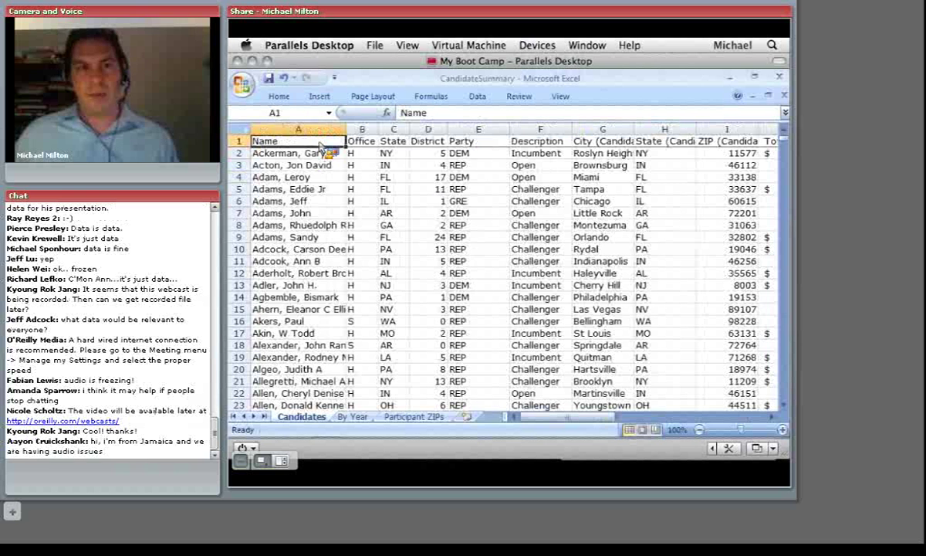
left_click(295, 223)
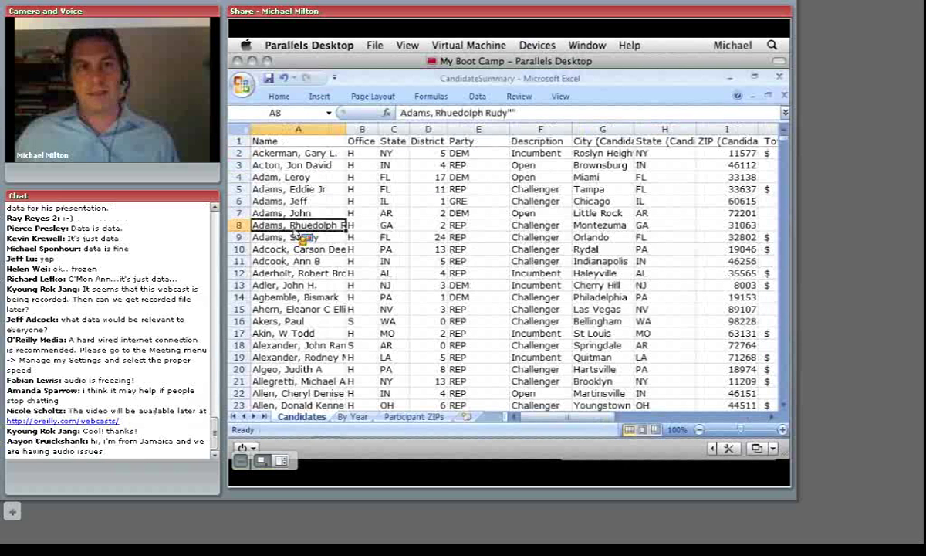
left_click(320, 97)
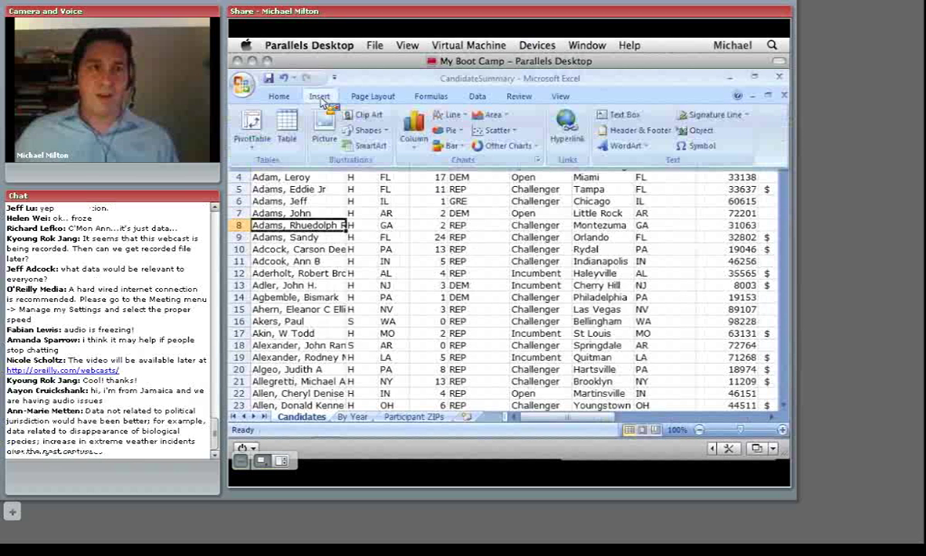
left_click(252, 126)
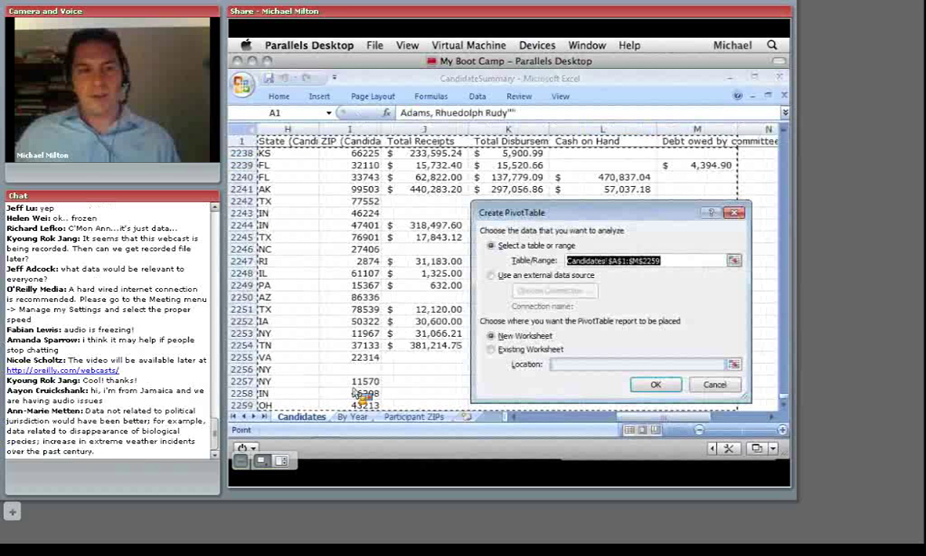
left_click(652, 386)
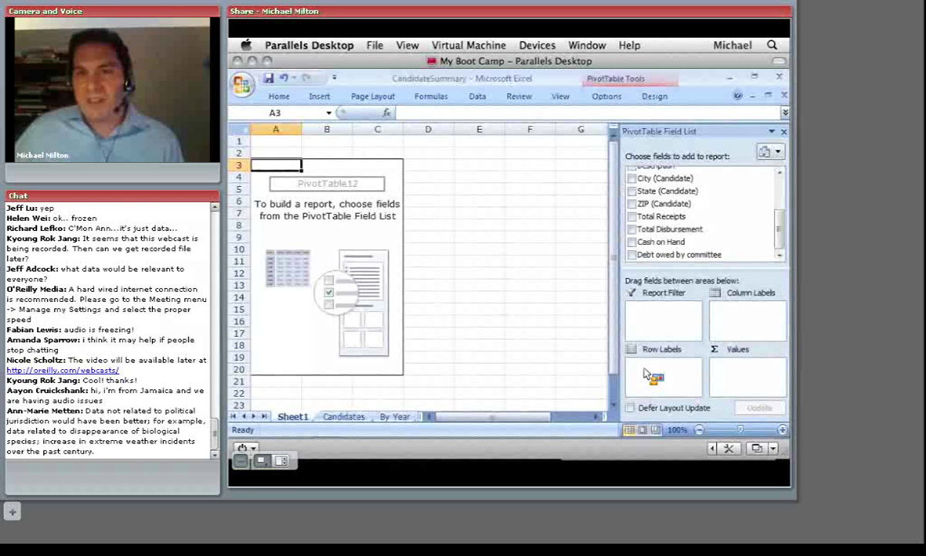
Step: Lay out the PivotTable with Party as row labels, Description as column labels and Count of Name as values
left_click_drag(646, 374, 454, 233)
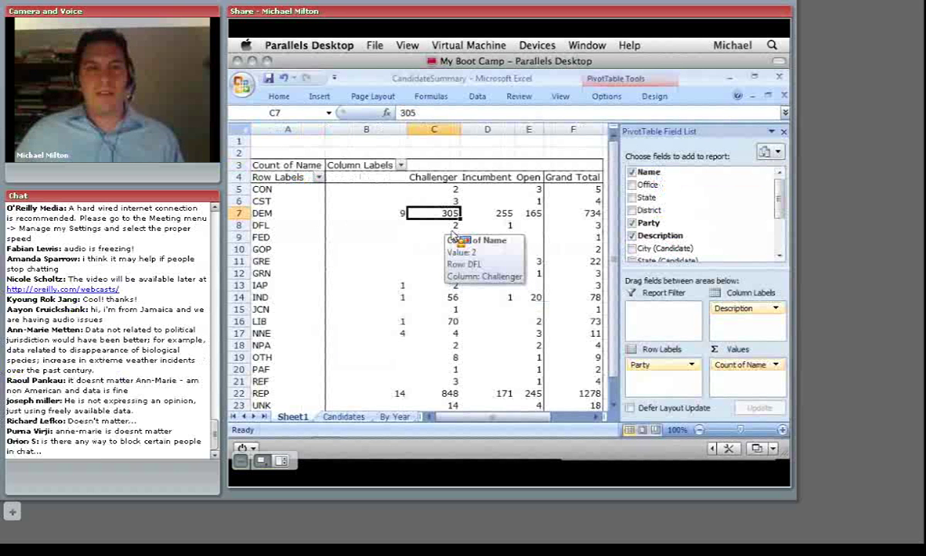
left_click_drag(454, 233, 509, 149)
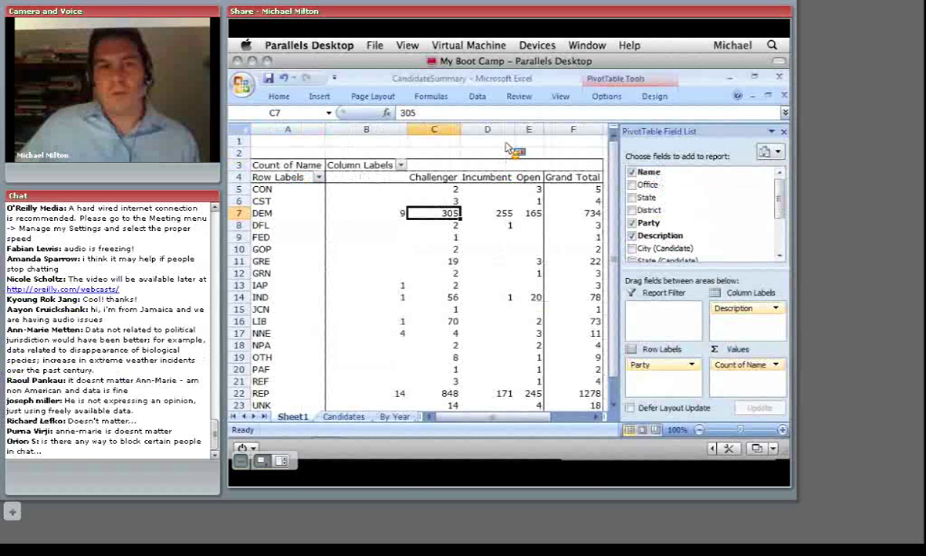
left_click_drag(506, 149, 488, 151)
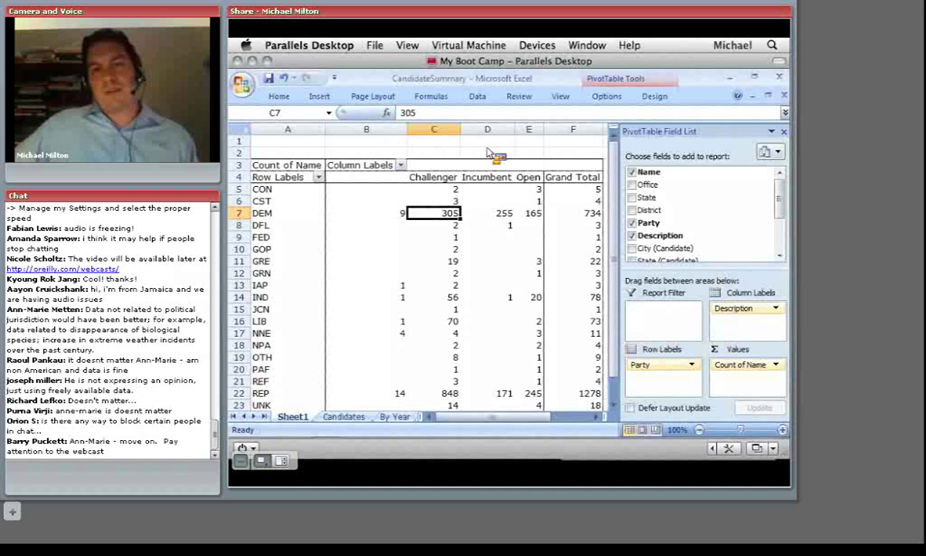
Step: Add State to the PivotTable's row labels above Party so that parties are grouped within each state
left_click_drag(488, 151, 639, 363)
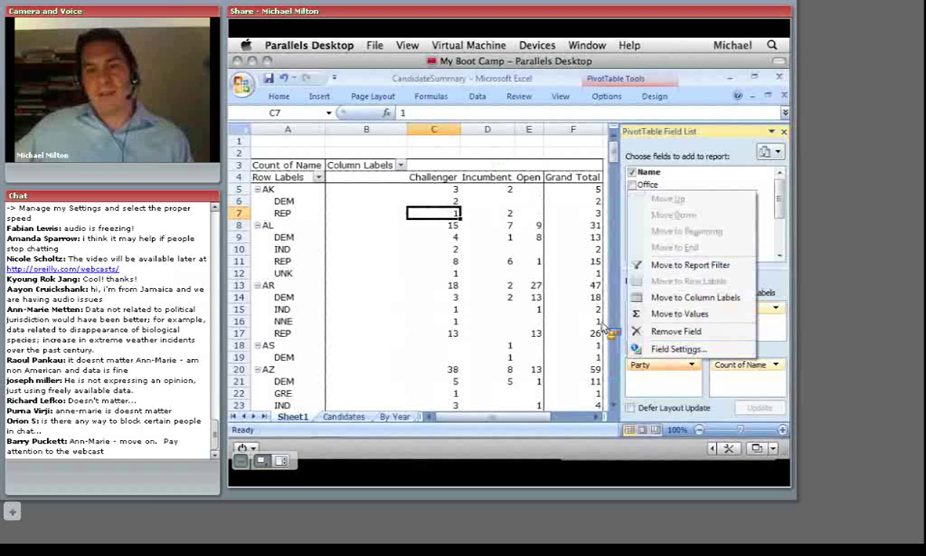
left_click_drag(464, 255, 448, 219)
left_click_drag(446, 214, 655, 382)
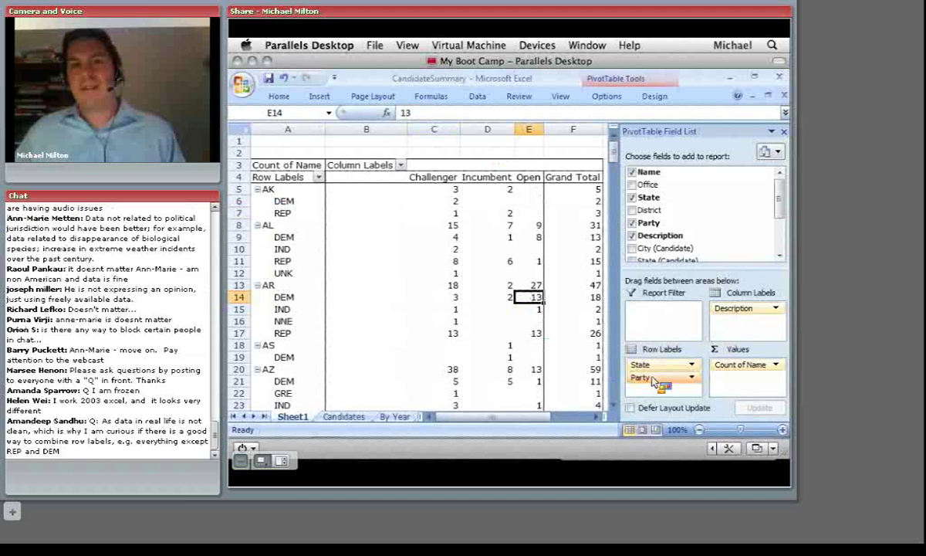
Step: Replace Count of Name with Cash on Hand in the PivotTable's values and summarise it by Sum
left_click_drag(654, 381, 615, 327)
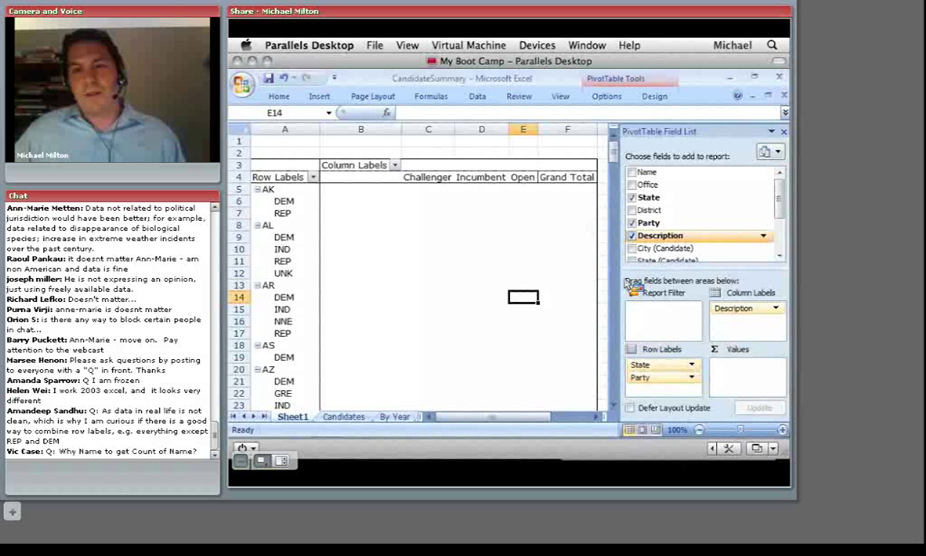
left_click_drag(631, 286, 747, 369)
double_click(747, 364)
left_click(568, 313)
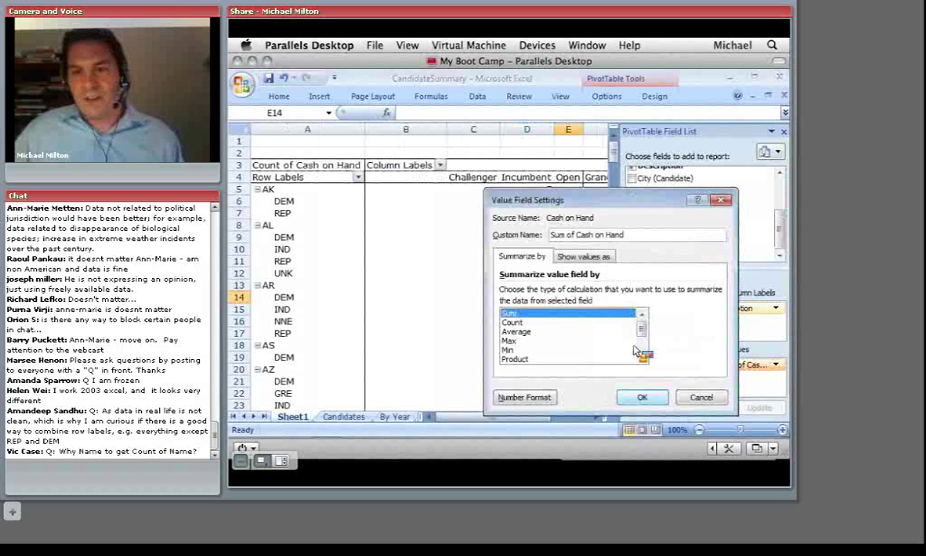
left_click(645, 396)
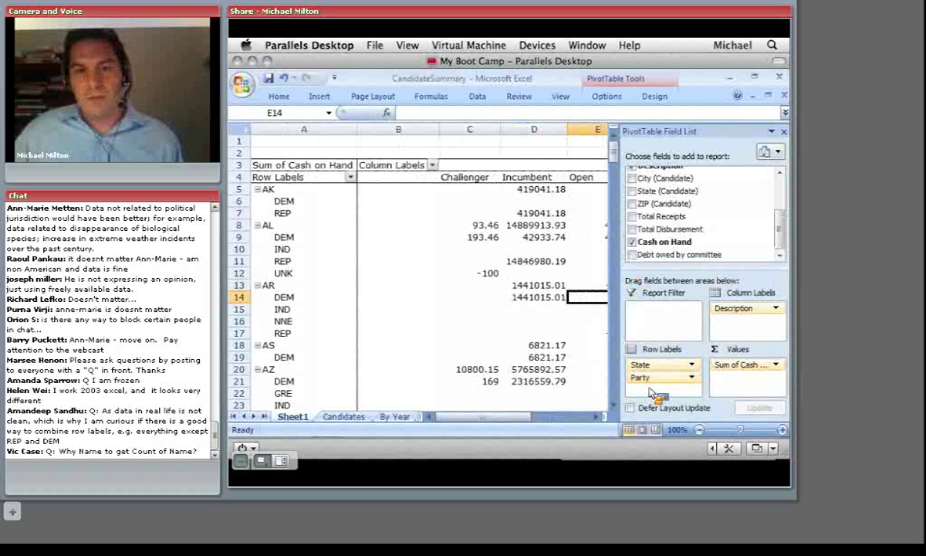
left_click(533, 153)
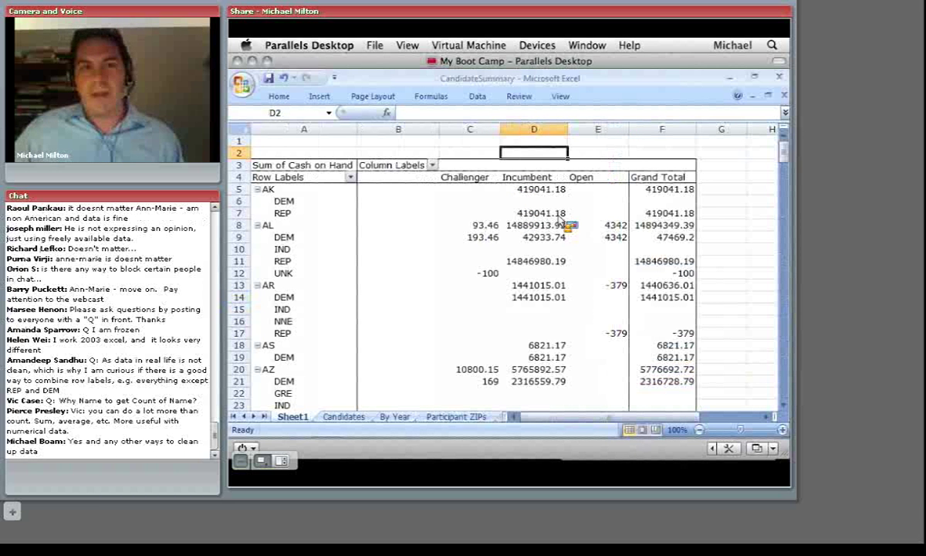
left_click(557, 216)
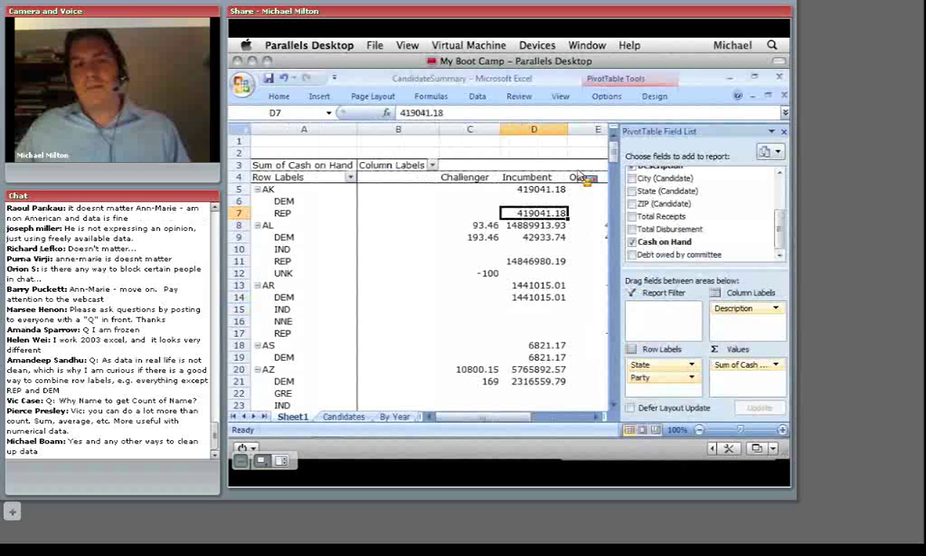
key("super+Tab")
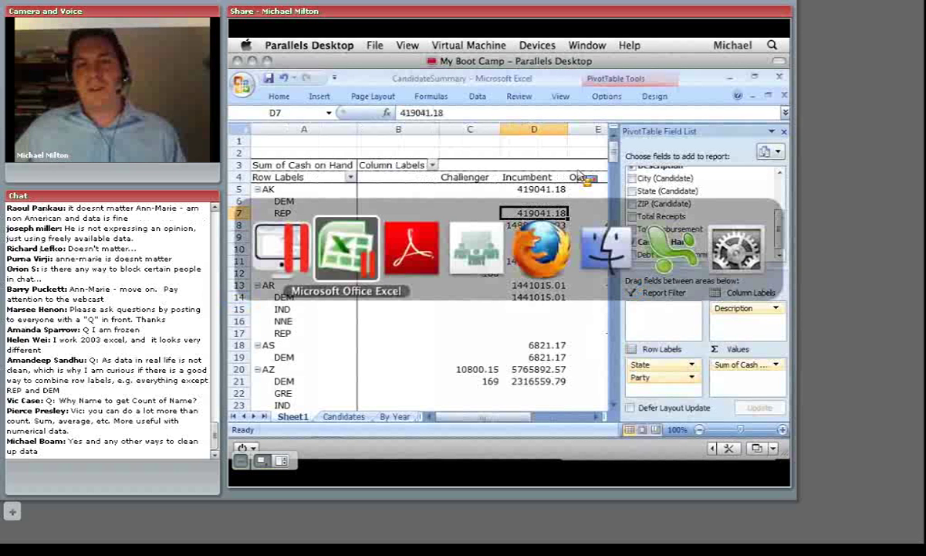
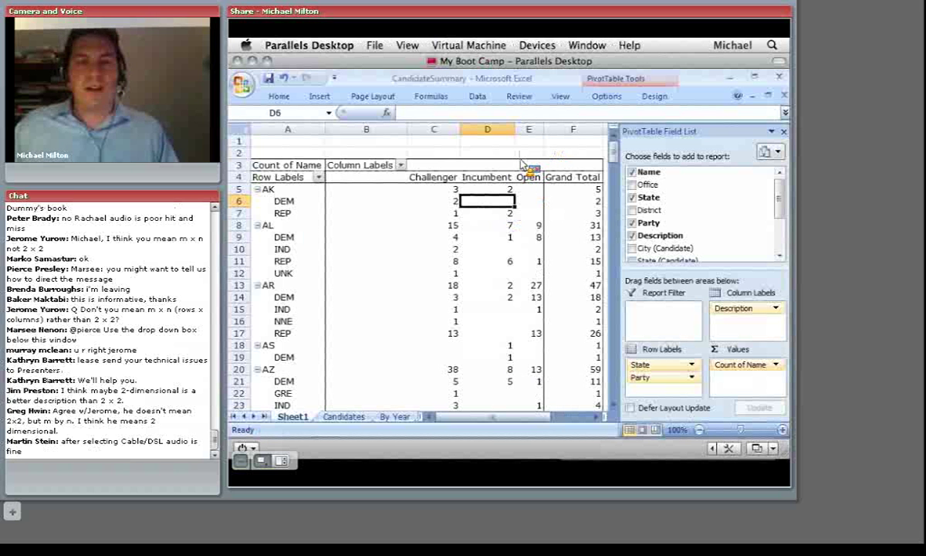
Step: Add Office as the PivotTable's report filter and restrict the report to office H
left_click_drag(525, 164, 400, 145)
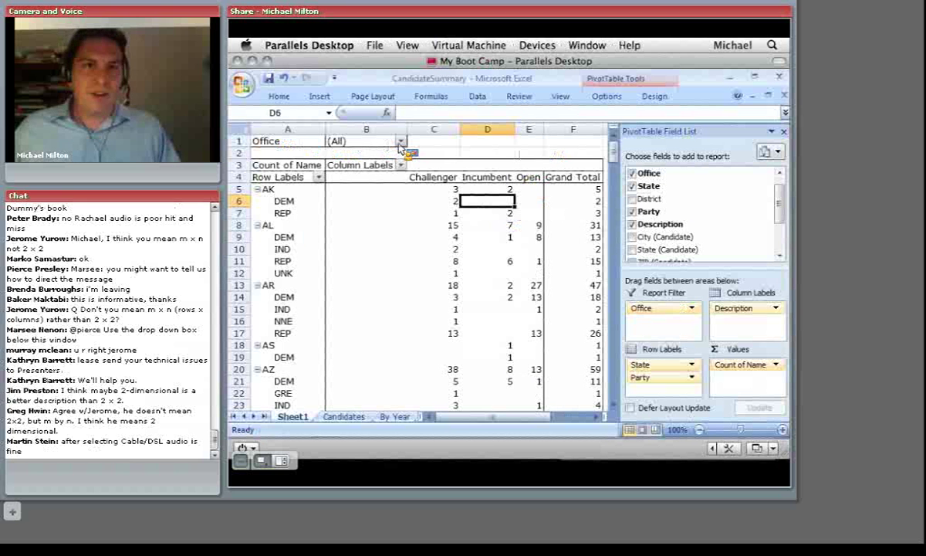
left_click(401, 142)
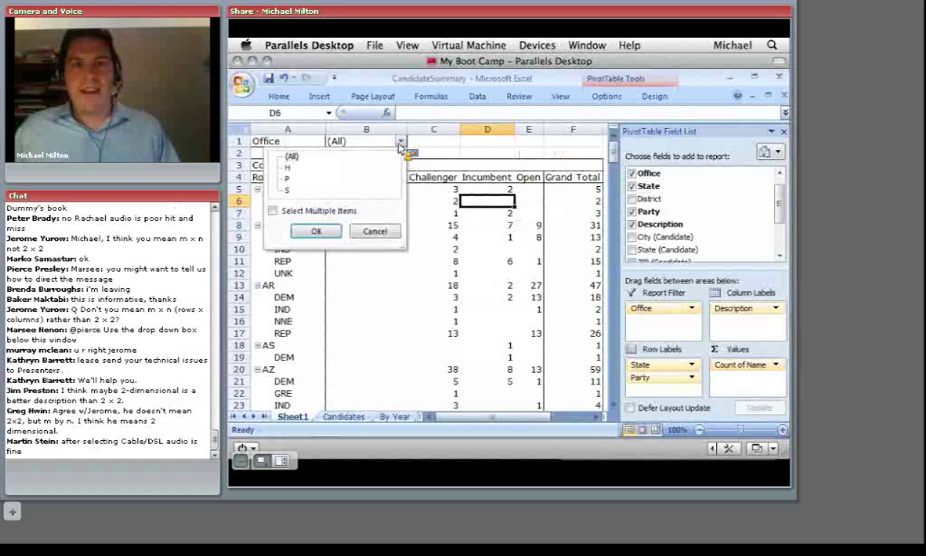
left_click(288, 168)
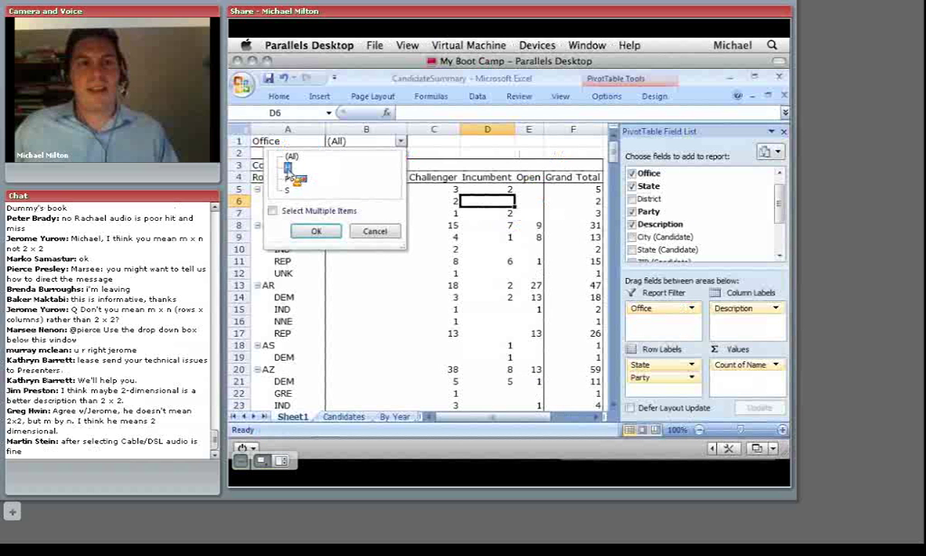
left_click(306, 234)
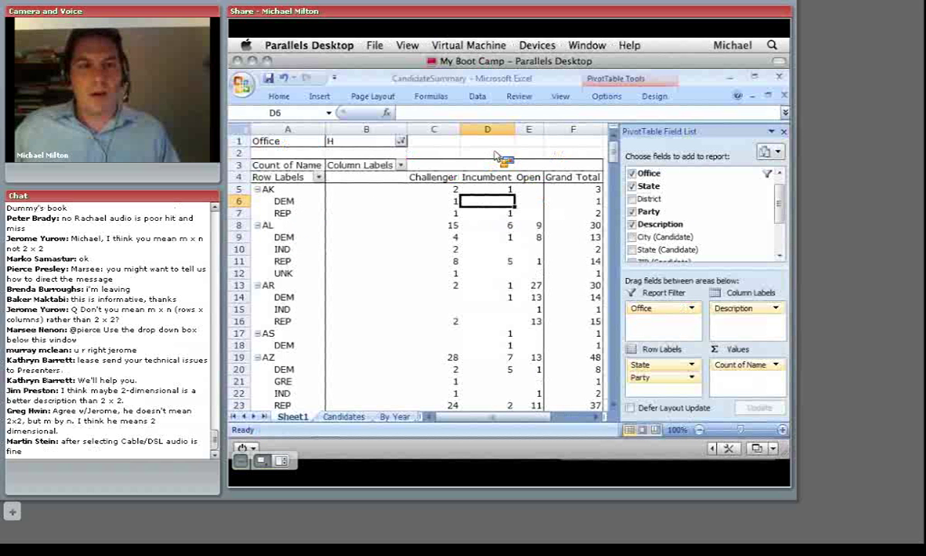
left_click(523, 145)
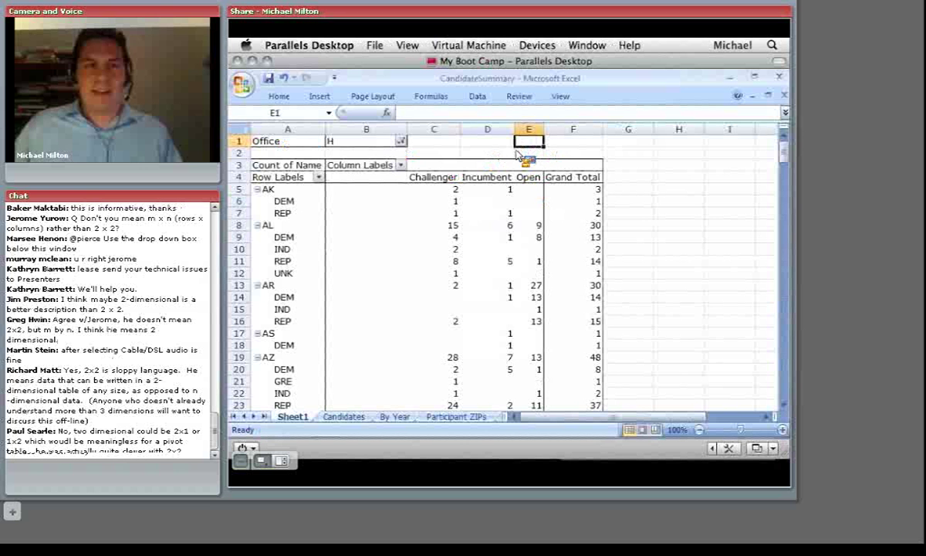
Step: Filter the PivotTable's column labels to include only Challenger
mouse_move(454, 212)
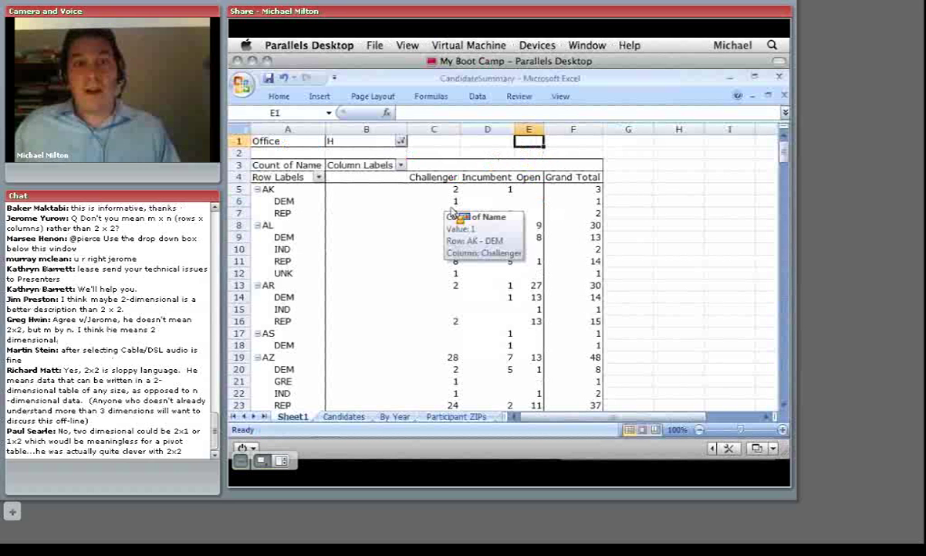
left_click(453, 204)
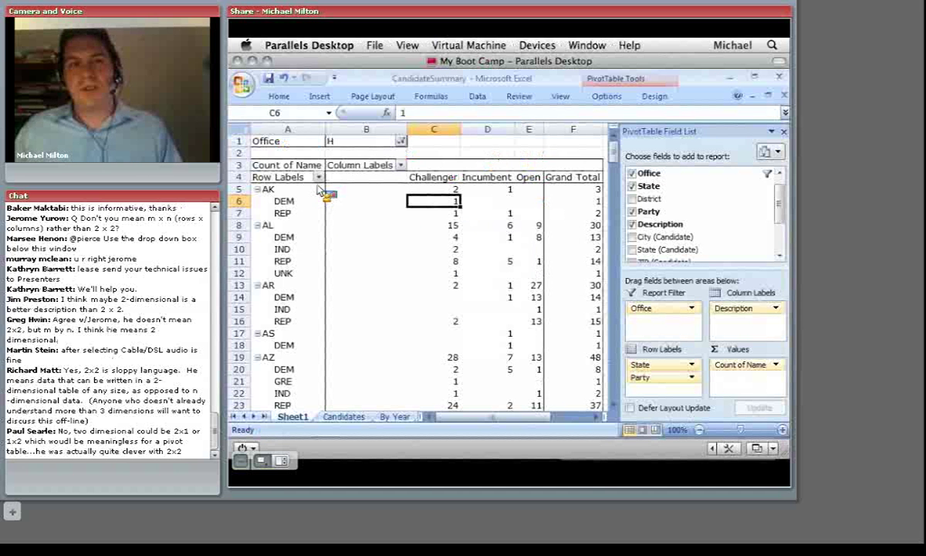
left_click(401, 165)
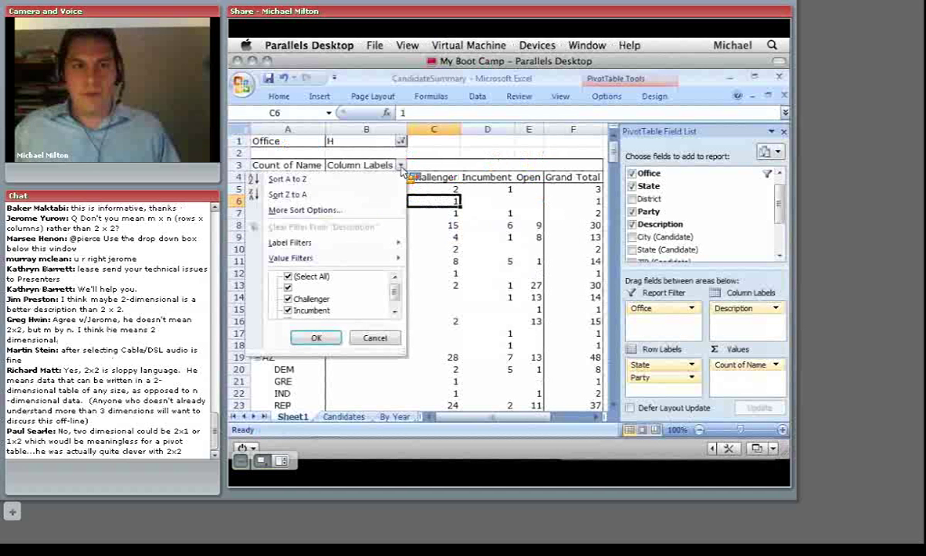
left_click(311, 277)
left_click(309, 299)
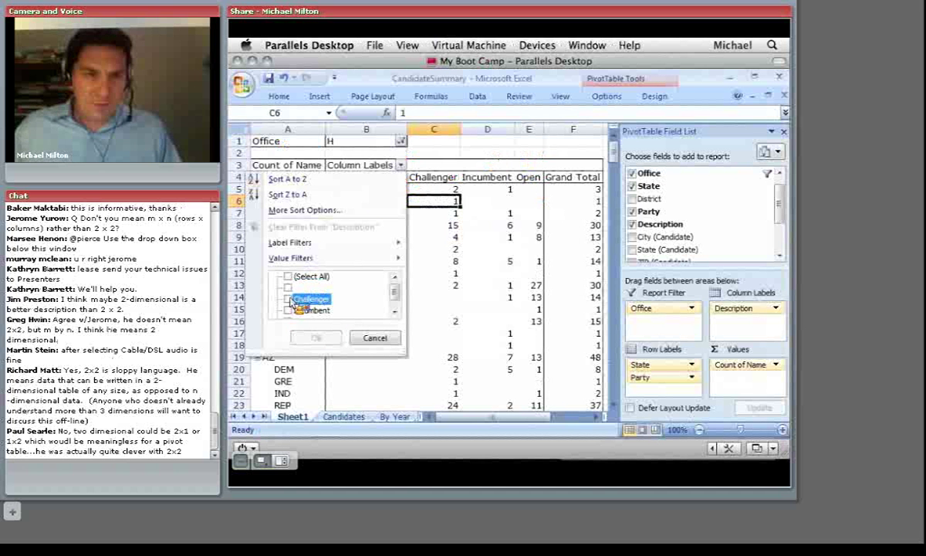
left_click(316, 337)
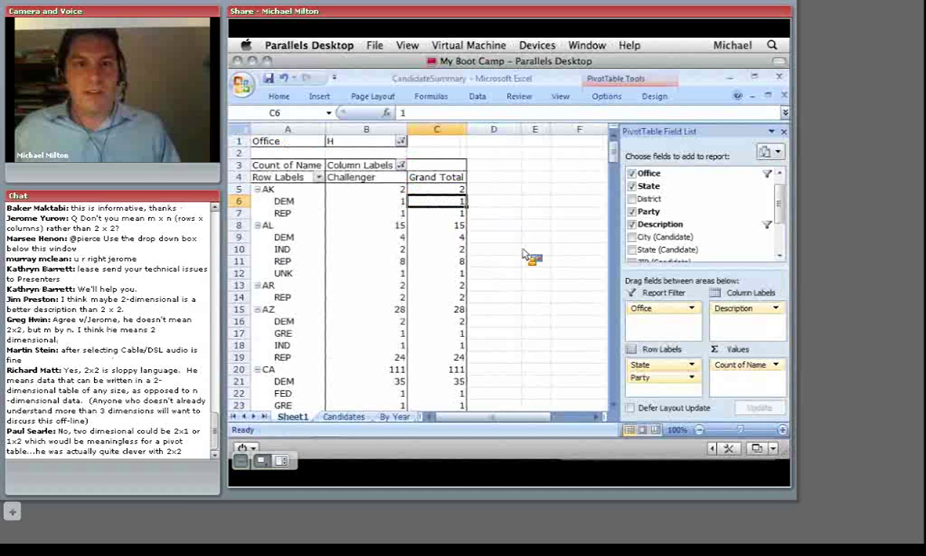
Step: Filter the Party field in the PivotTable's row labels to include only DEM
left_click(318, 176)
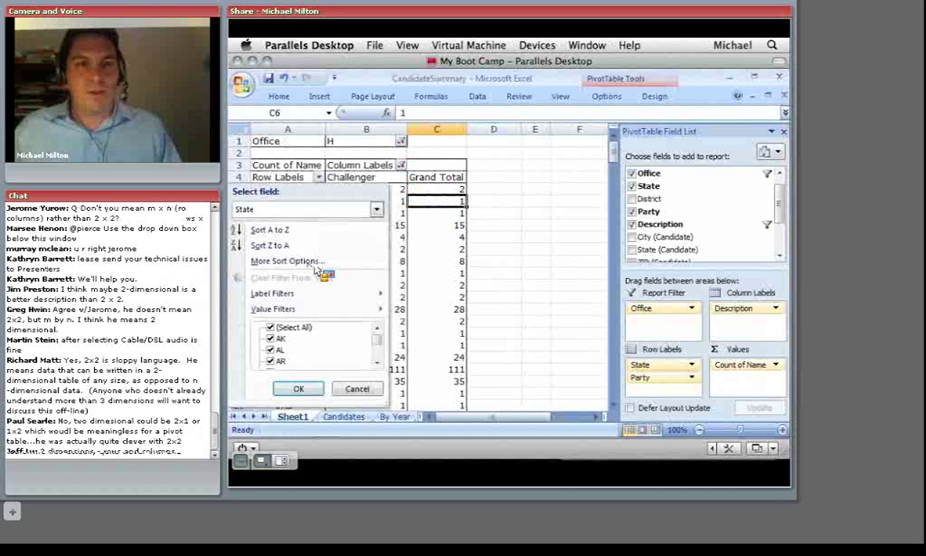
key("Escape")
left_click(282, 213)
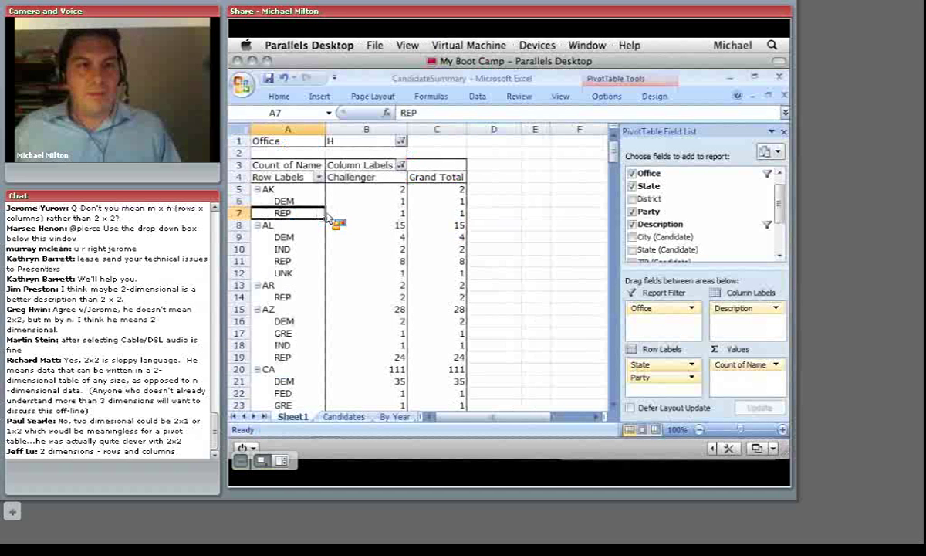
left_click(318, 177)
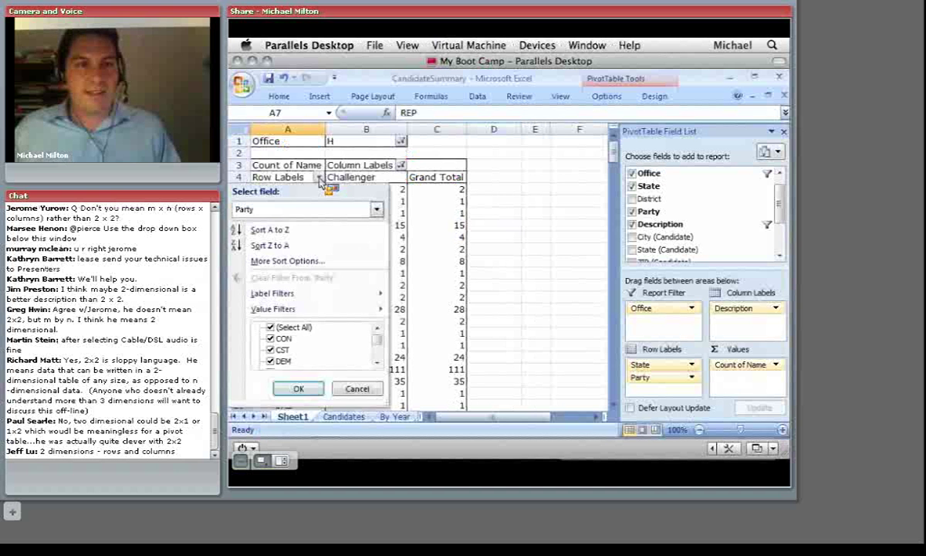
left_click(282, 327)
left_click(271, 360)
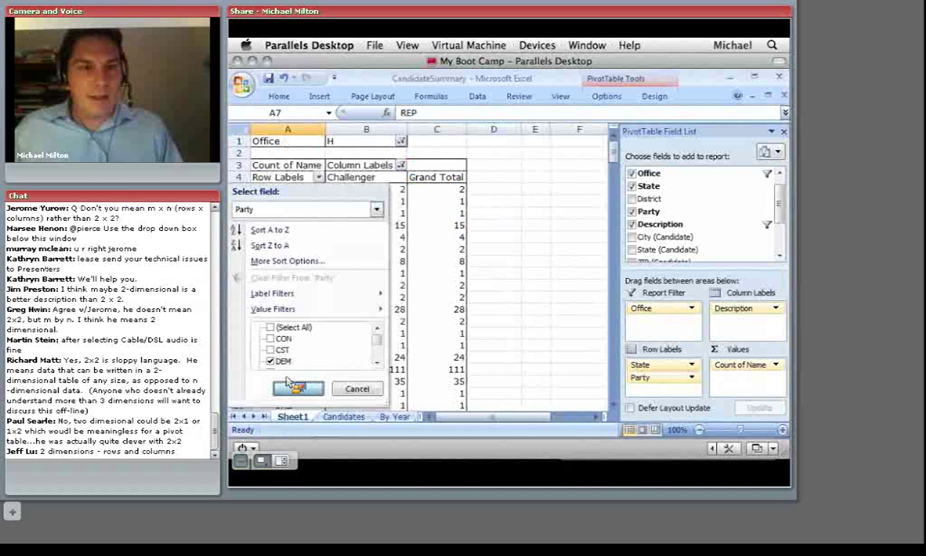
left_click(298, 388)
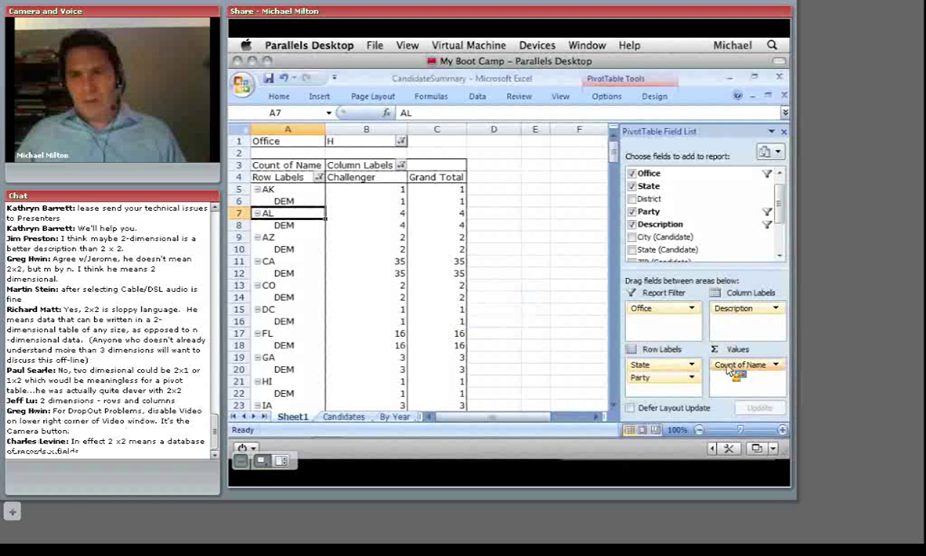
Step: Replace Count of Name with Total Receipts in the PivotTable's values, and check the source amounts in the Total Receipts column of the Candidates sheet
mouse_move(729, 371)
left_mouse_down()
mouse_move(566, 267)
mouse_move(580, 238)
mouse_move(587, 232)
mouse_move(703, 375)
mouse_move(679, 376)
mouse_move(654, 267)
mouse_move(680, 233)
mouse_move(621, 228)
mouse_move(618, 209)
mouse_move(662, 235)
mouse_move(733, 367)
left_mouse_up()
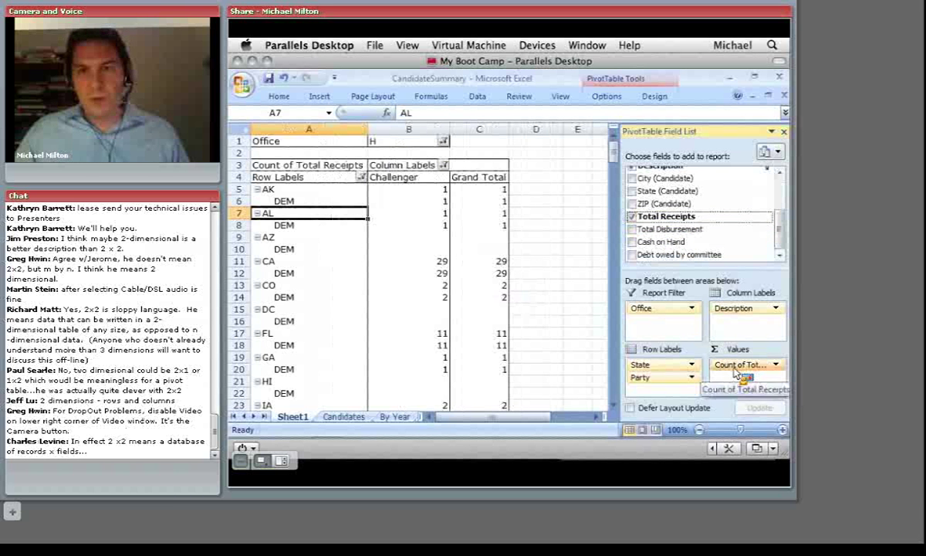
left_click(347, 416)
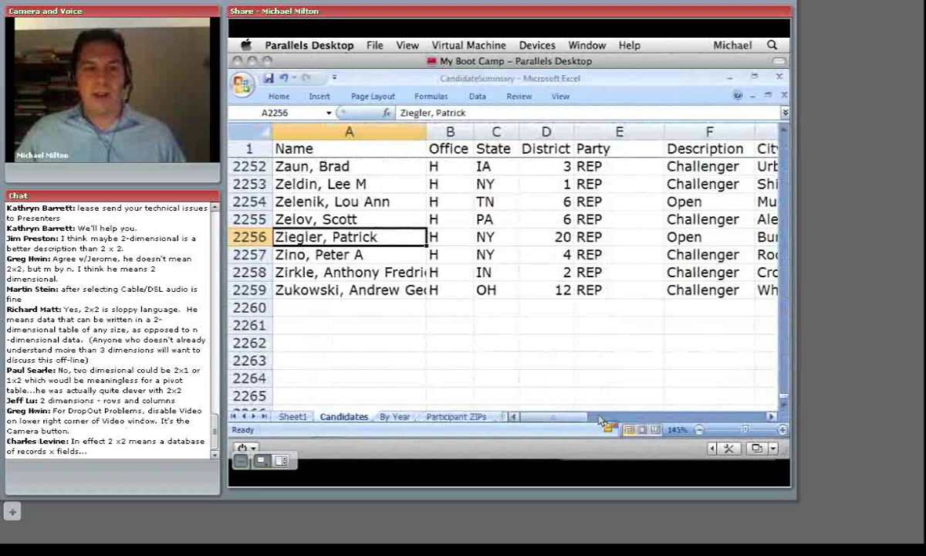
left_click(764, 417)
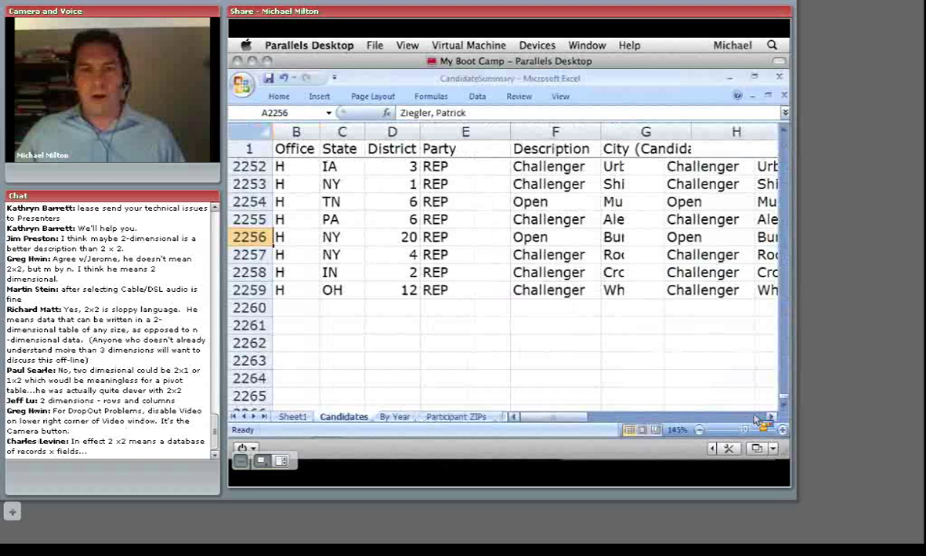
left_click(758, 417)
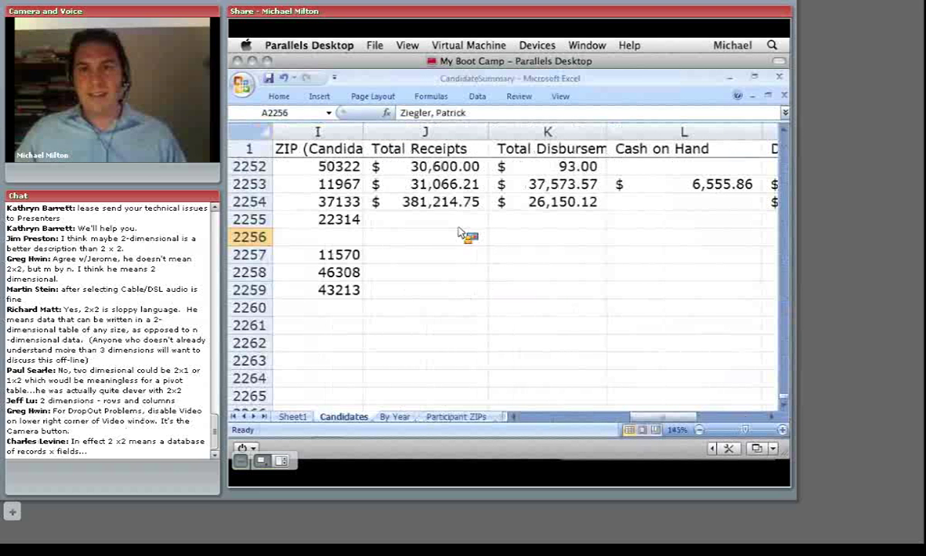
left_click(427, 186)
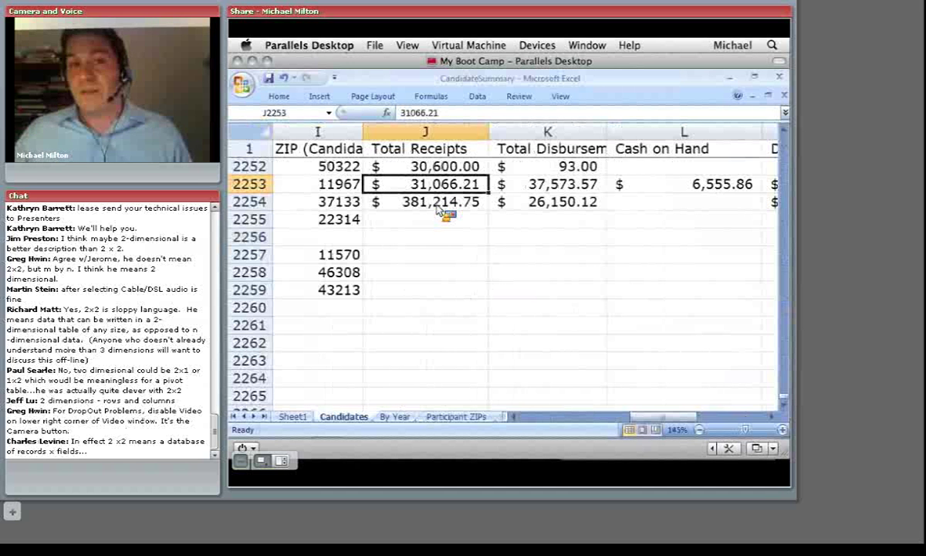
left_click(441, 210)
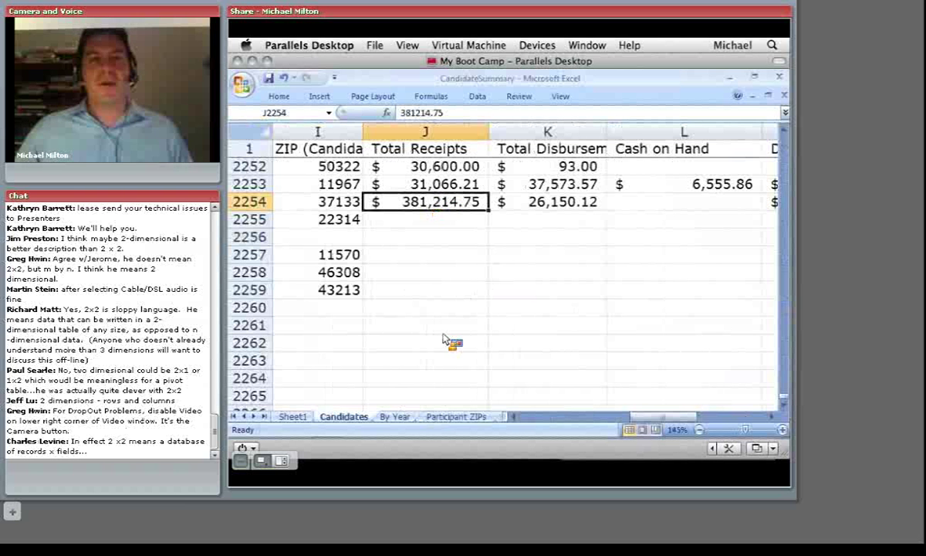
Step: Change the Total Receipts value field in the Sheet1 PivotTable to summarise by Sum
left_click(292, 417)
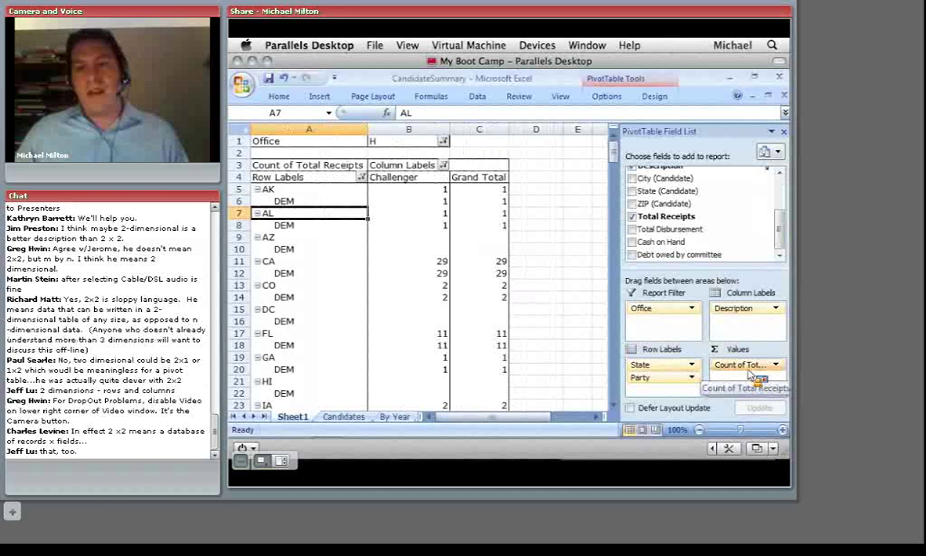
left_click(776, 365)
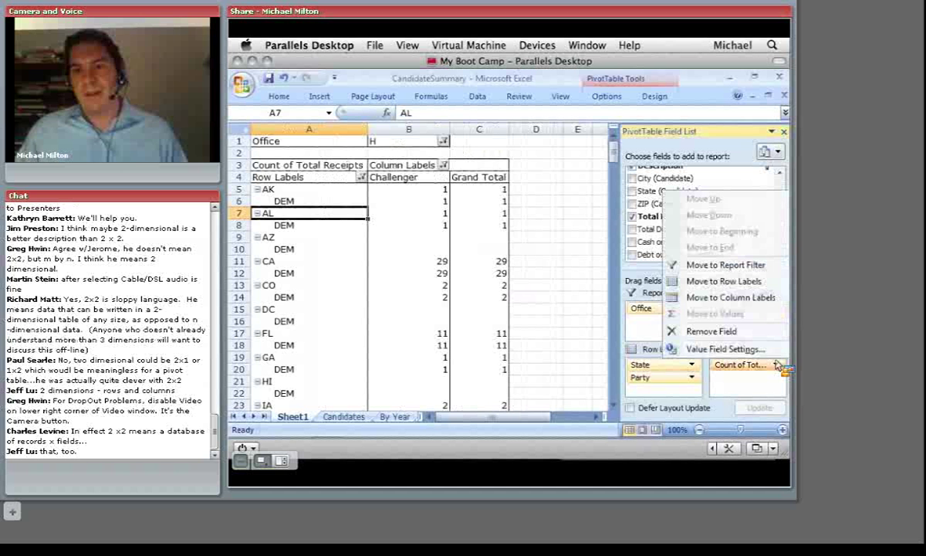
left_click(761, 351)
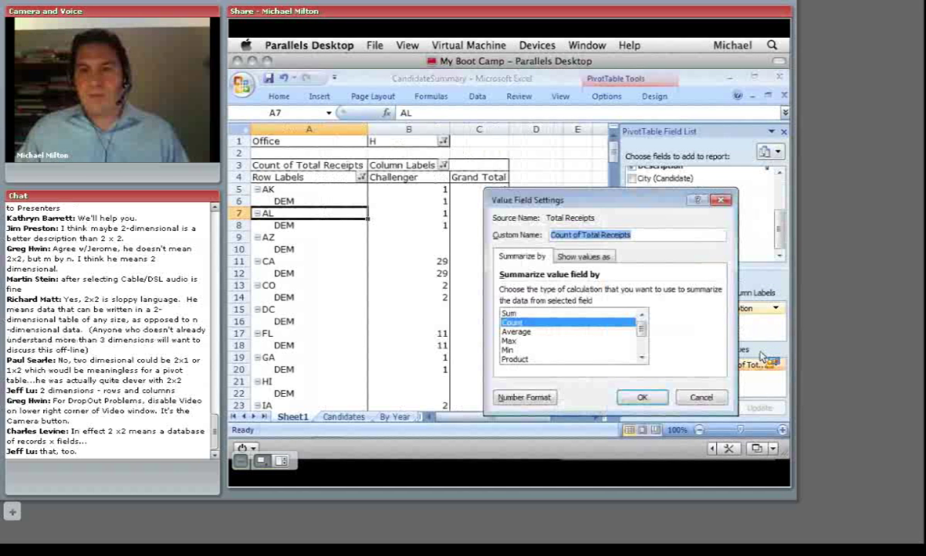
left_click(553, 313)
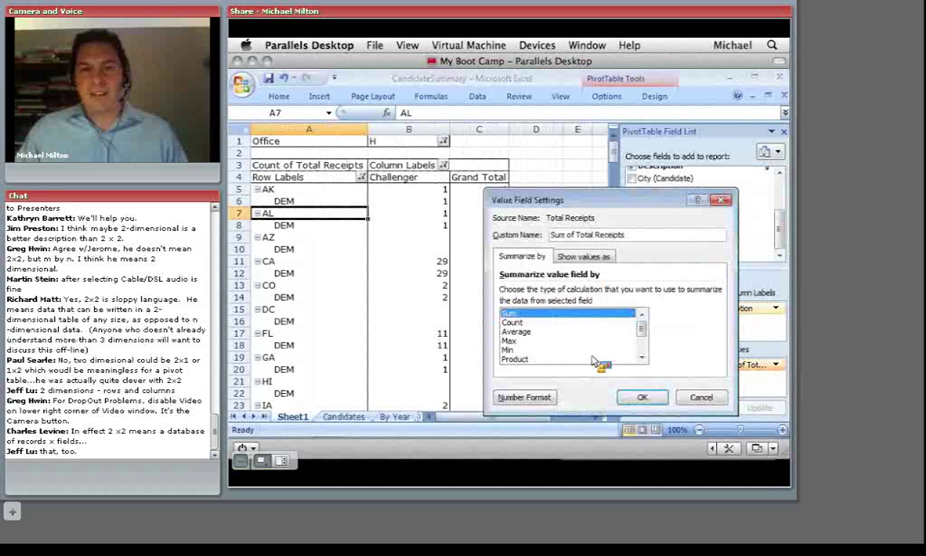
left_click(640, 398)
left_click_drag(452, 260, 654, 332)
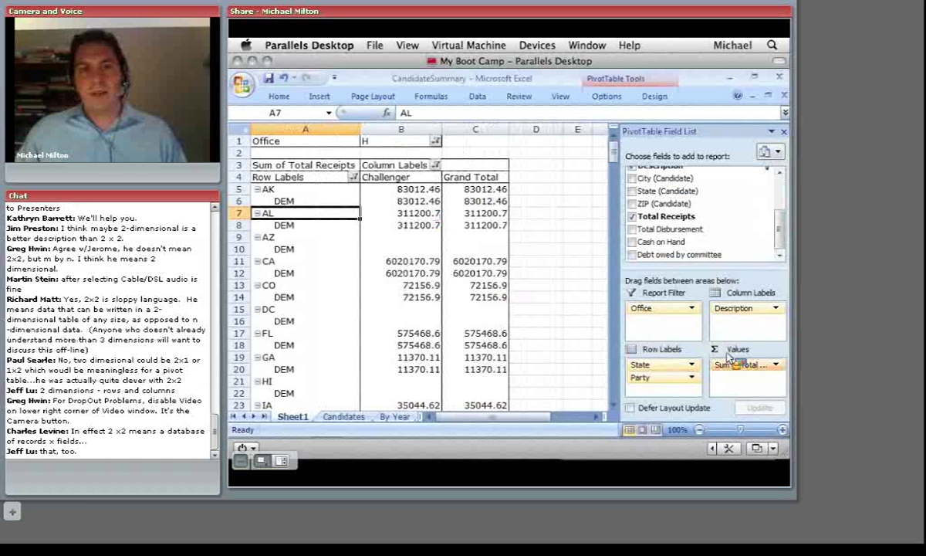
Step: Format the Sum of Total Receipts value field as Currency with the $ symbol and 0 decimal places
left_click(776, 365)
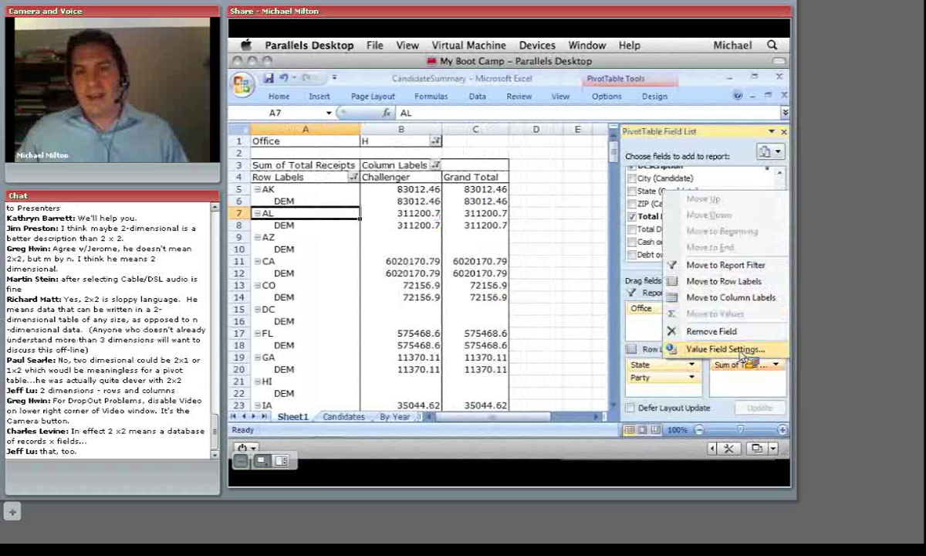
left_click(742, 354)
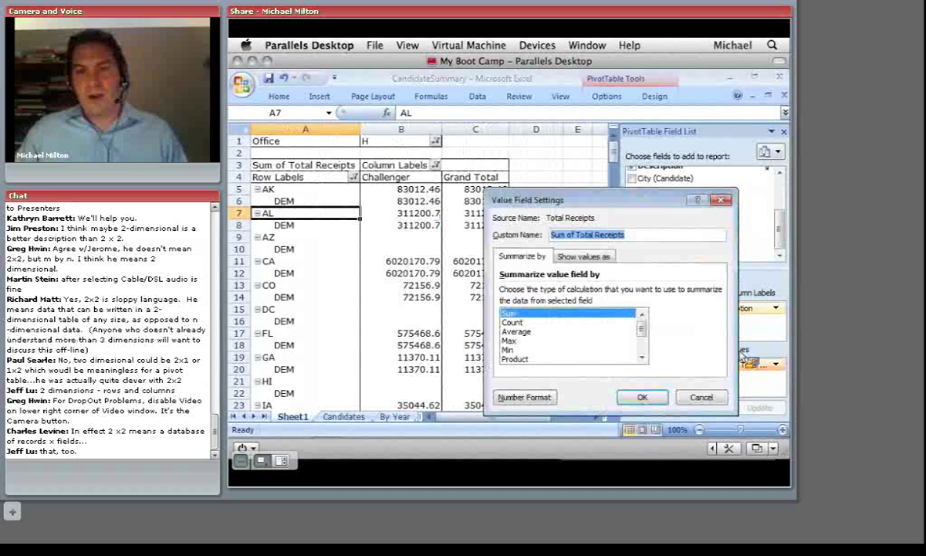
left_click(524, 396)
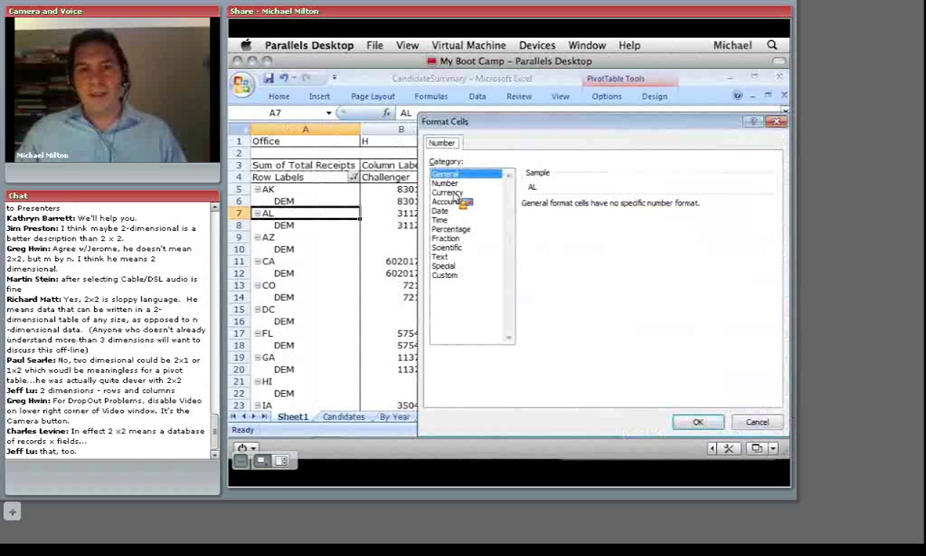
left_click(447, 192)
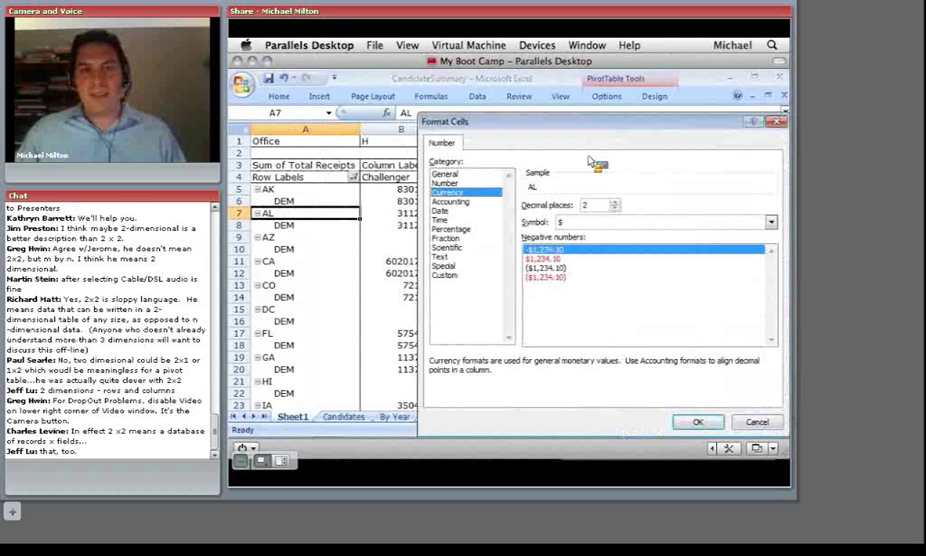
left_click(615, 208)
left_click(614, 208)
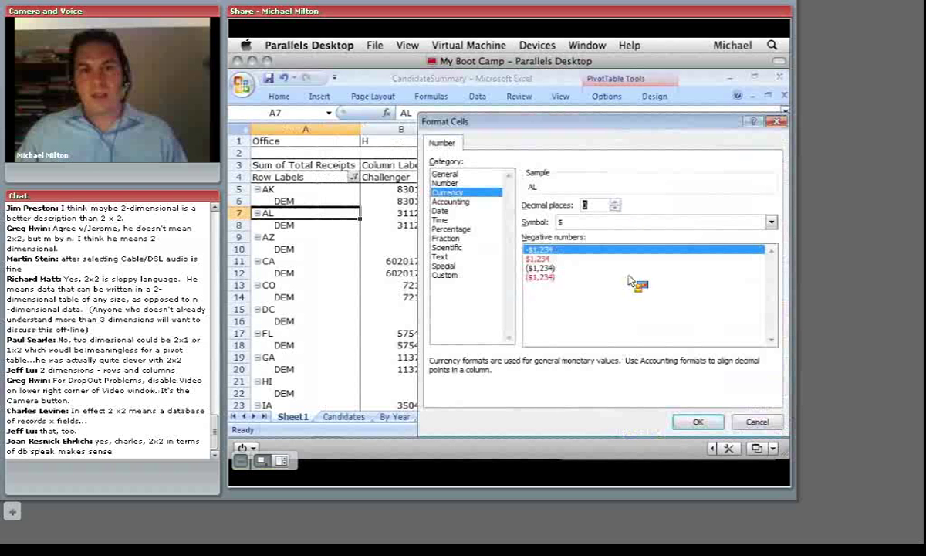
left_click(698, 422)
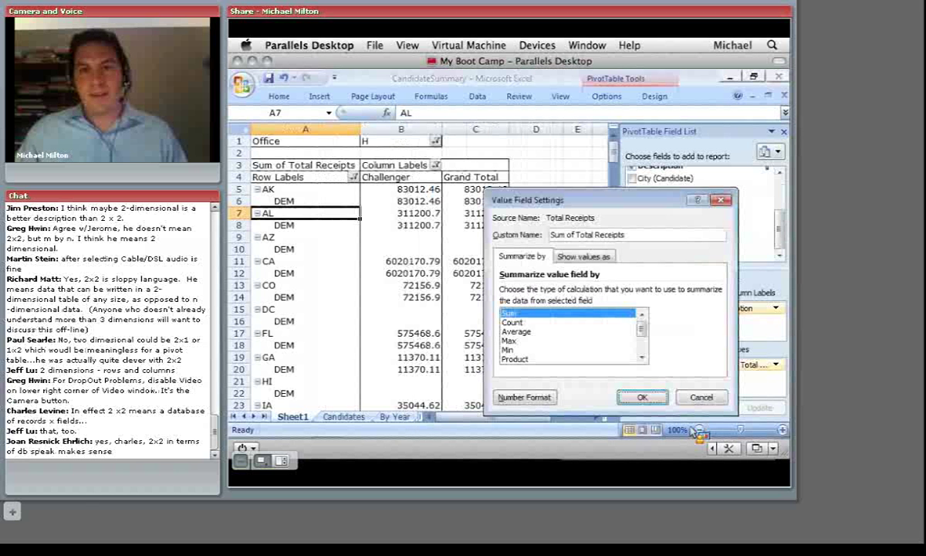
key("Return")
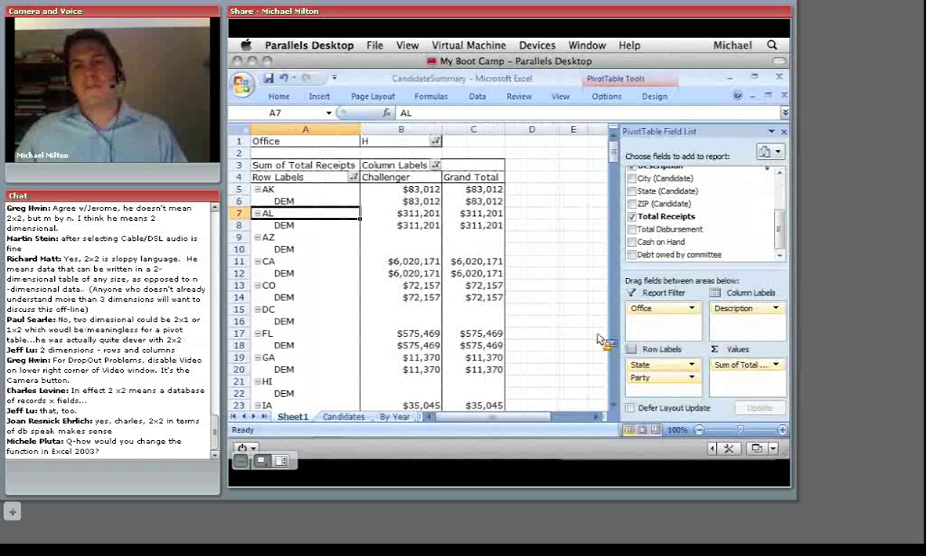
left_click_drag(600, 340, 699, 315)
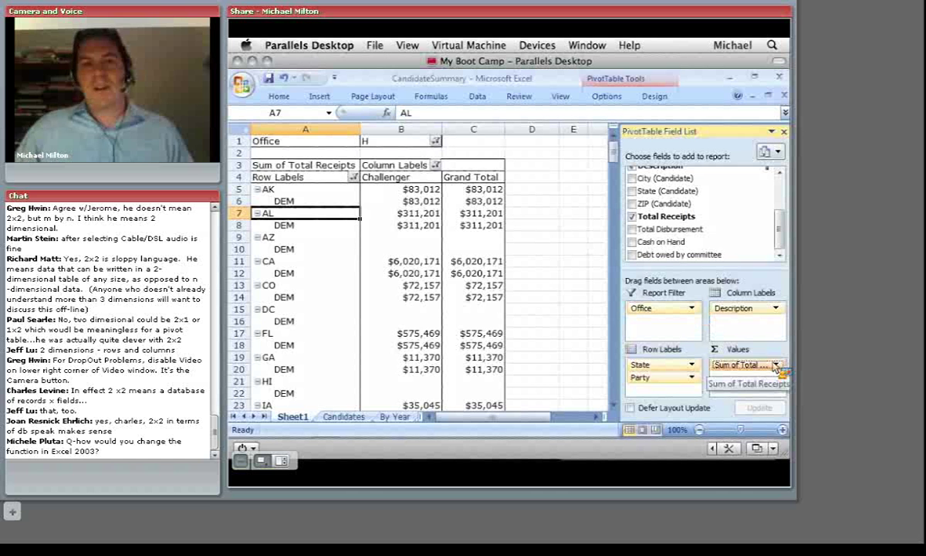
left_click_drag(778, 369, 411, 262)
key("alt+Tab")
key("super")
key("Escape")
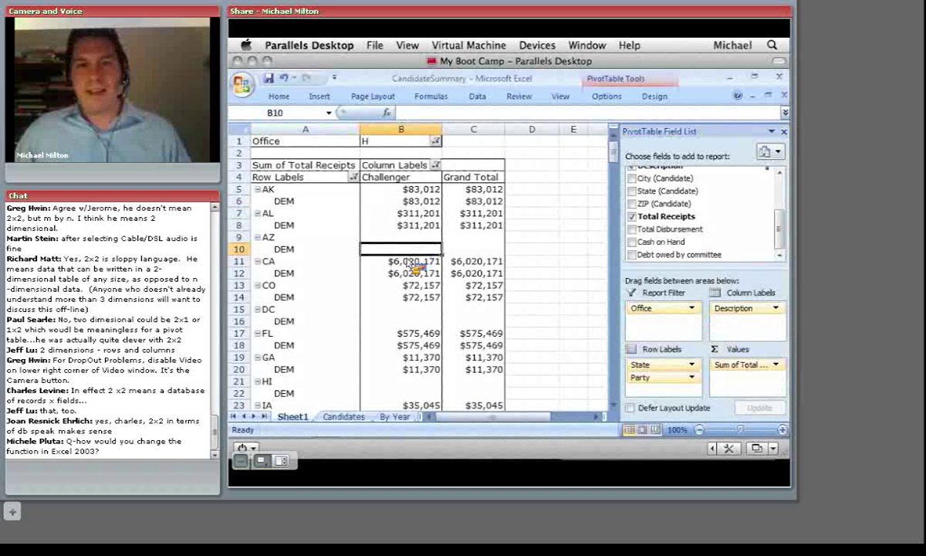
Step: Sort the Candidates sheet in ascending order by the State (Candidate) column
left_click_drag(451, 215, 764, 203)
scroll(398, 204, "down", 3)
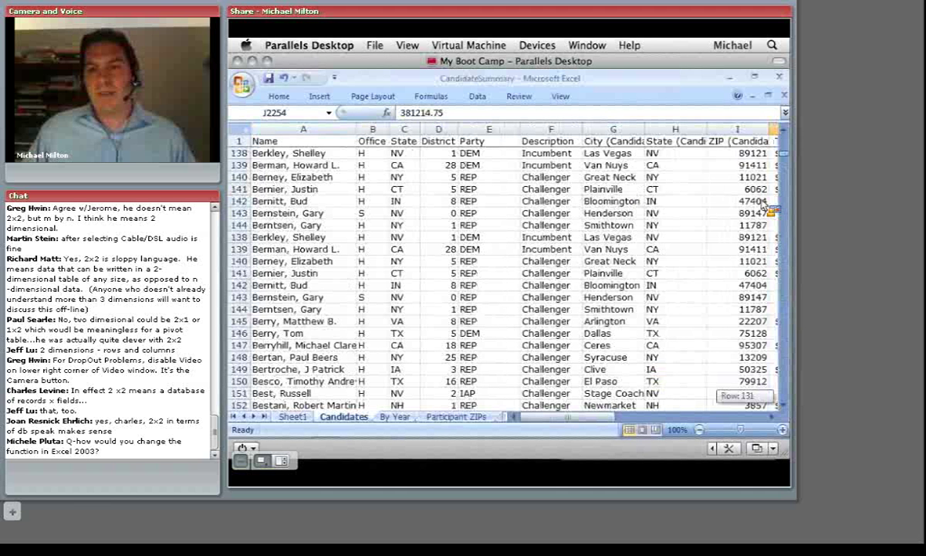
left_click_drag(764, 203, 675, 189)
left_click(465, 97)
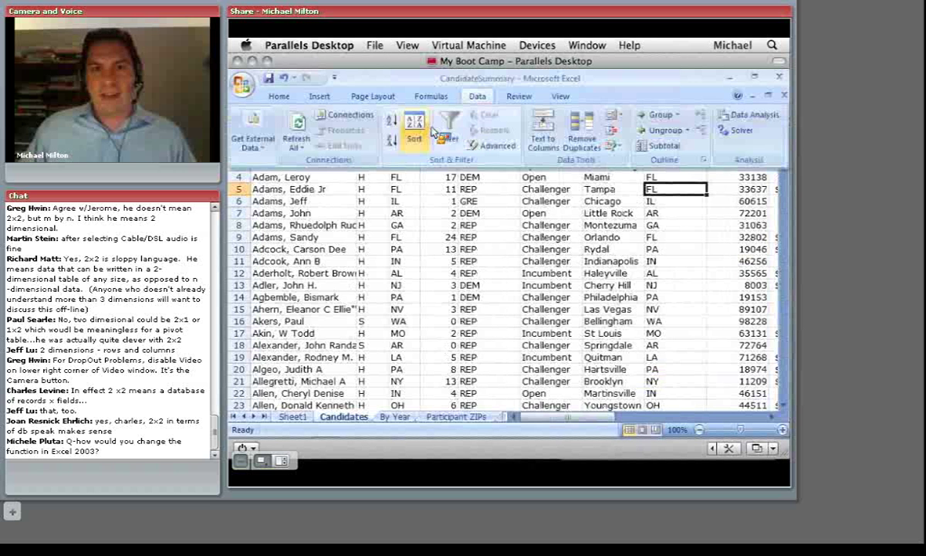
left_click(391, 121)
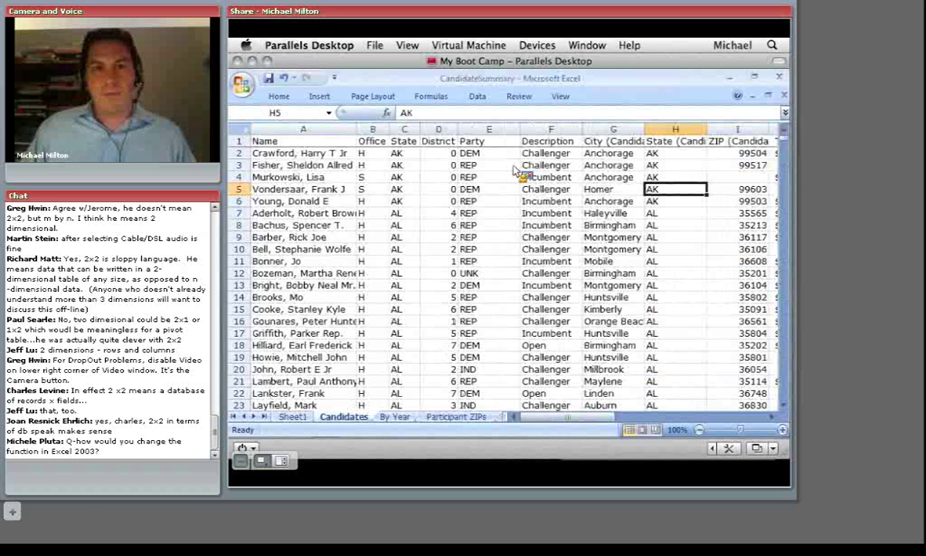
Step: Set the Total Receipts of the first AK candidate, in cell J2 of the Candidates sheet, to 100000000
left_click(480, 190)
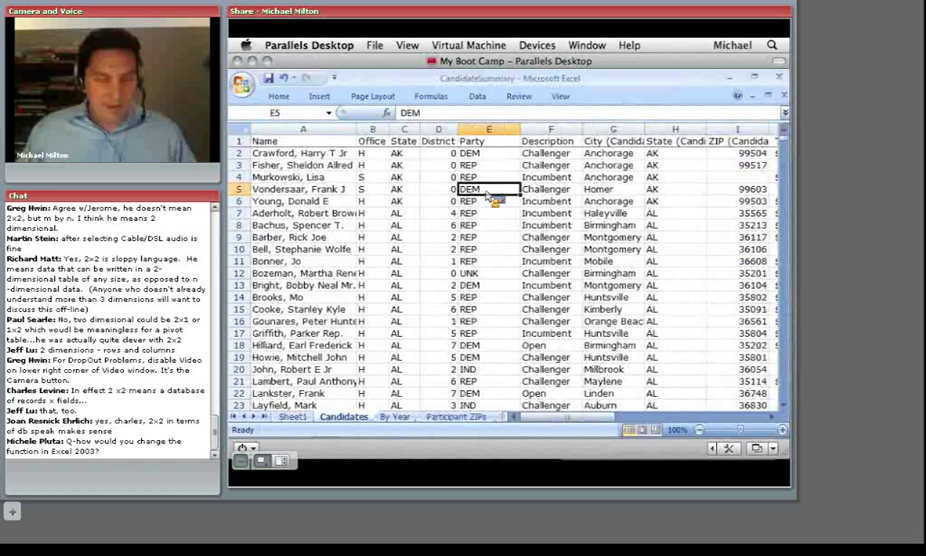
left_click(691, 154)
key("Right")
key("Right")
key("Right")
key("Right")
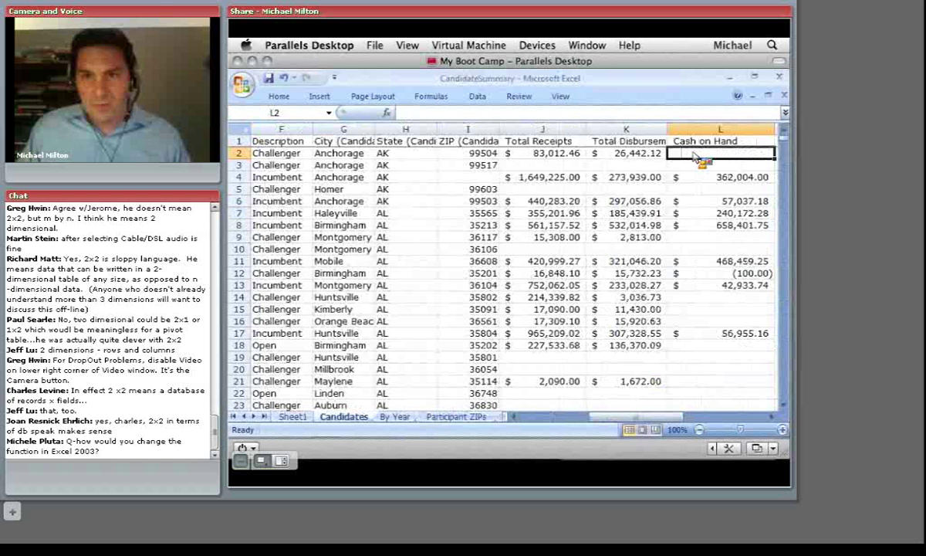
key("Left")
key("Left")
type("100000000")
key("Return")
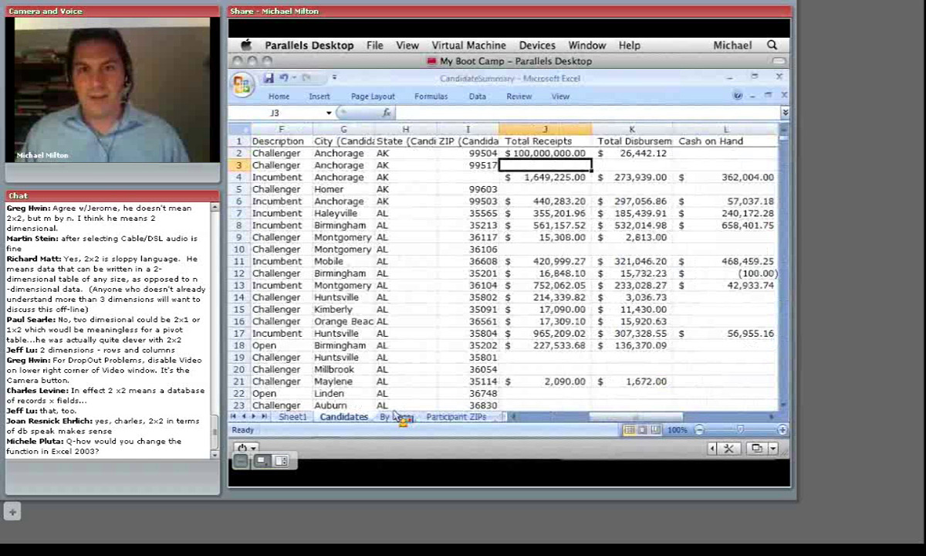
Step: Refresh the Sheet1 PivotTable with the edited source data, and undo the Total Receipts edit in cell J2 of the Candidates sheet
left_click(292, 416)
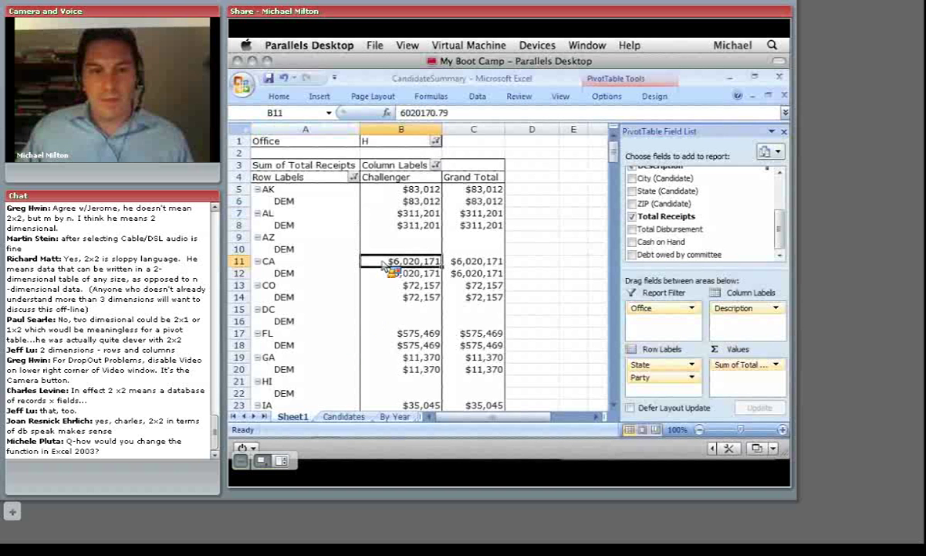
left_click(606, 96)
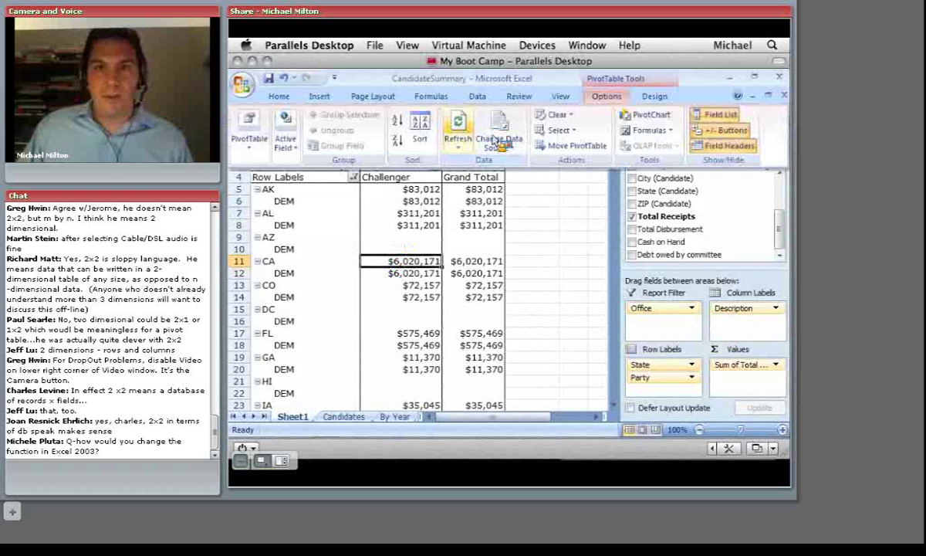
left_click(458, 125)
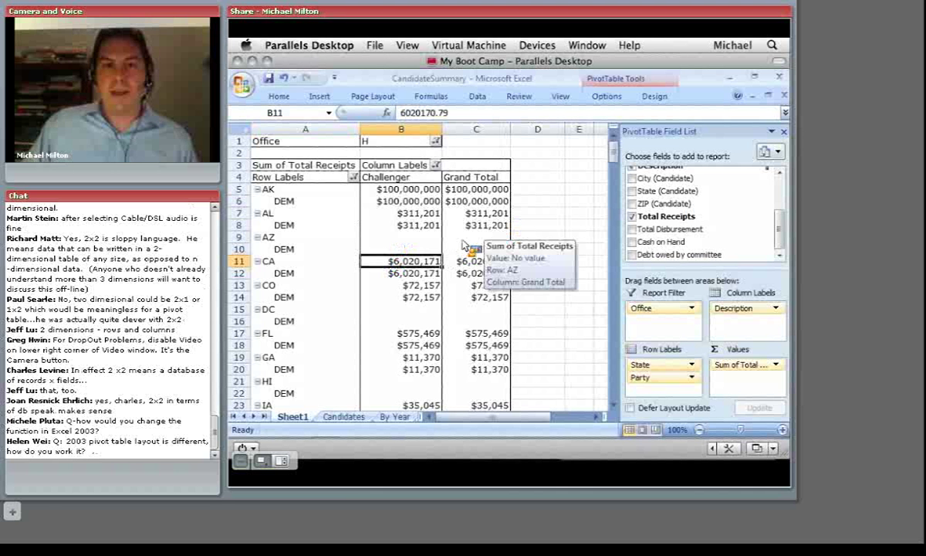
key("ctrl+z")
key("ctrl+Page_Down")
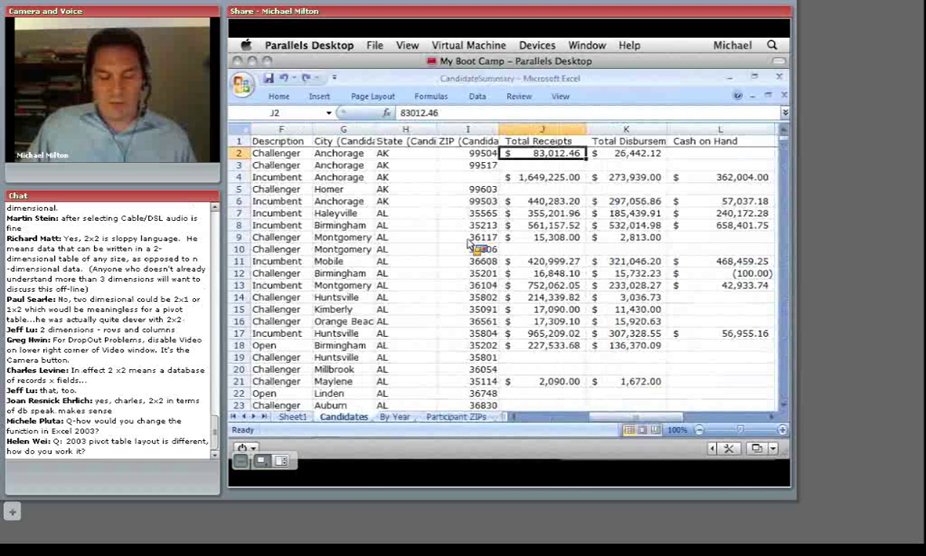
Step: Switch to Adobe Reader, advance test.pdf to the Pivot table failure slide, and return to the CandidateSummary workbook
key("super+Tab")
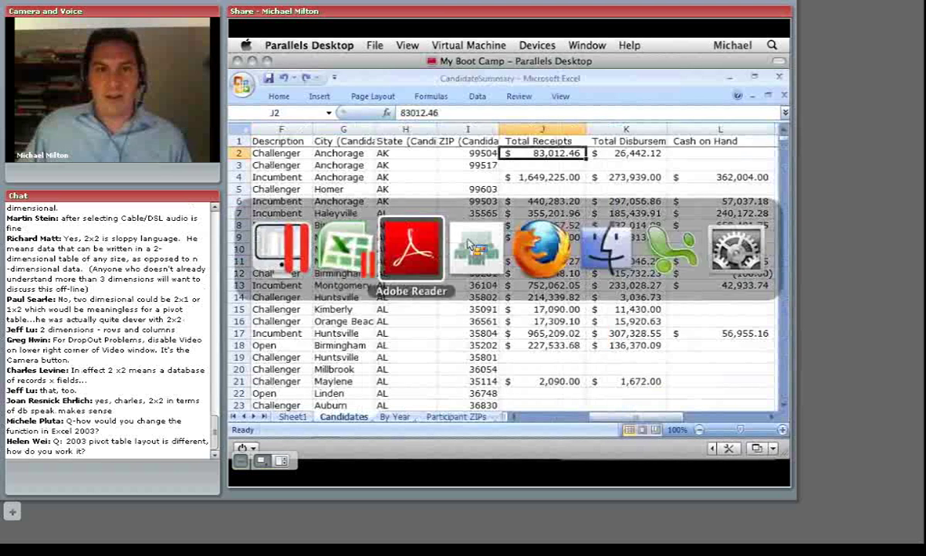
key("Right")
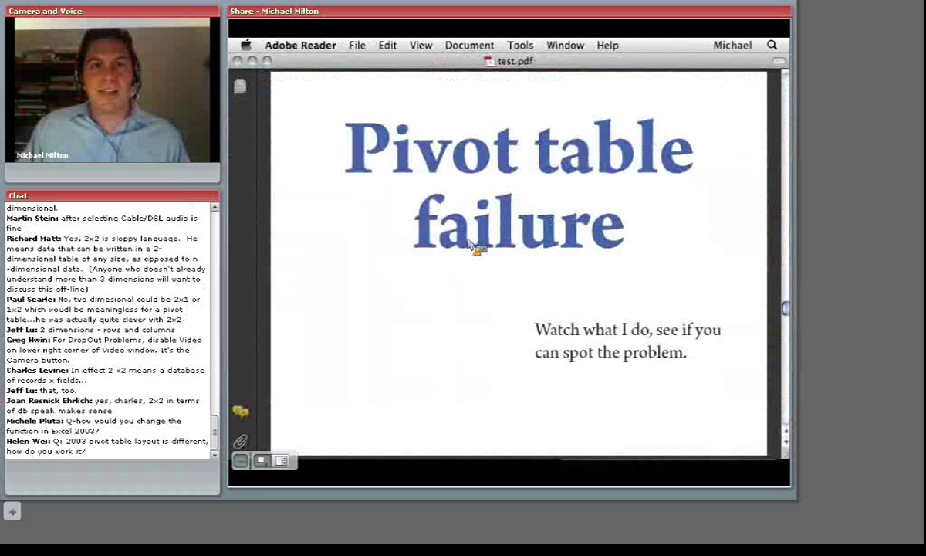
key("super+Tab")
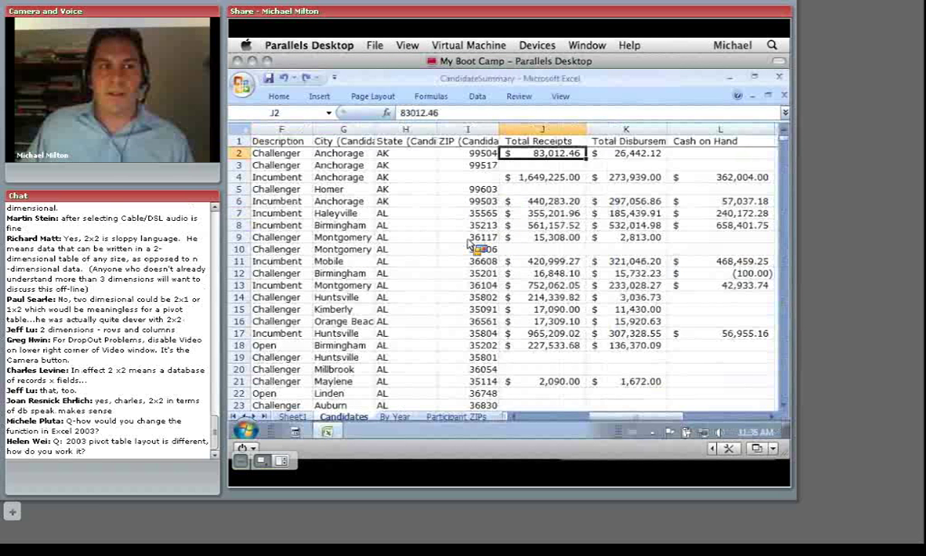
Step: Examine the columns of the By Year sheet, including the Year column
key("ctrl+Page_Down")
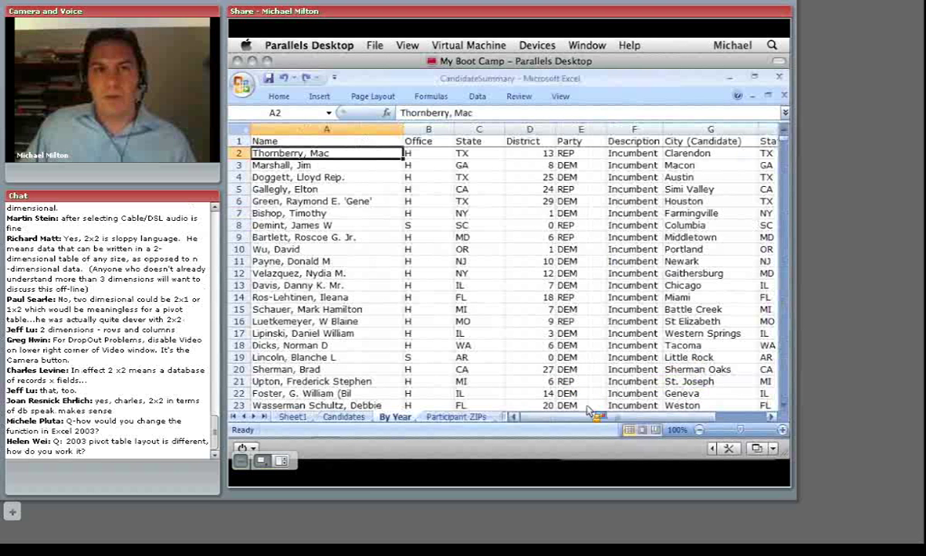
left_click_drag(591, 416, 640, 417)
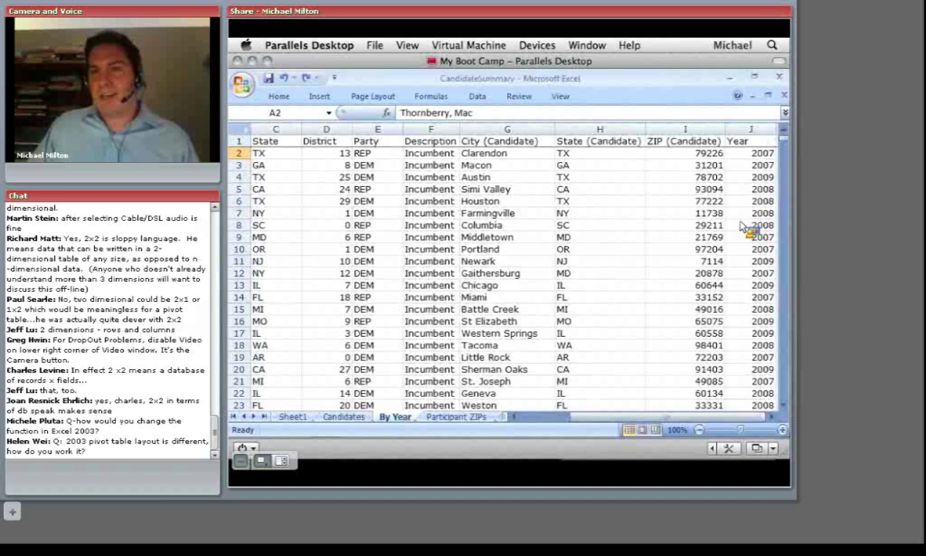
key("ctrl+Right")
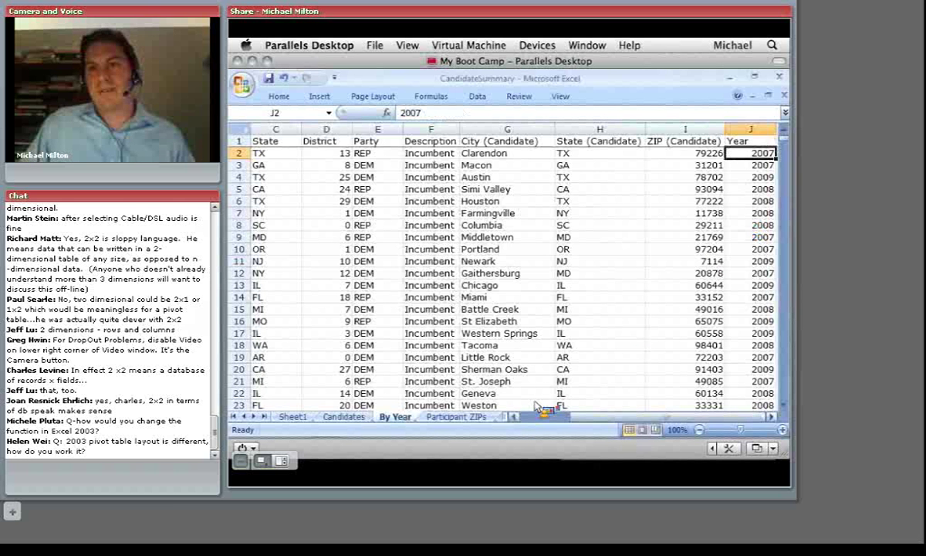
left_click(515, 417)
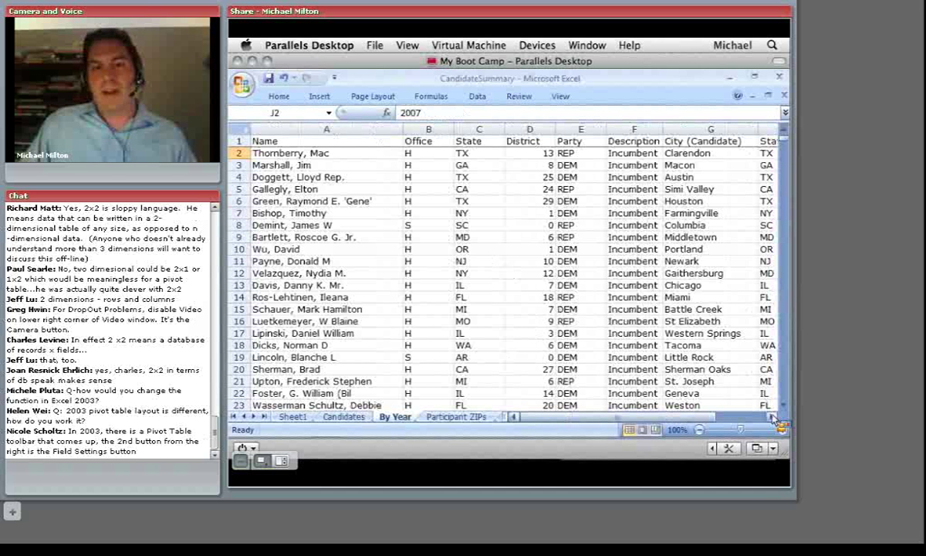
Step: Create a PivotTable on a new worksheet from the By Year data range $A$1:$J$1117
left_click(440, 215)
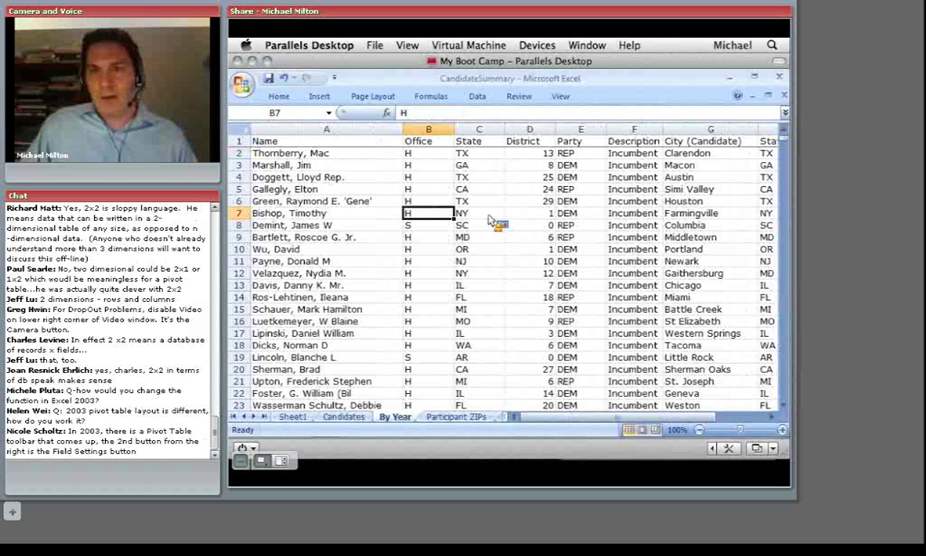
left_click(282, 224)
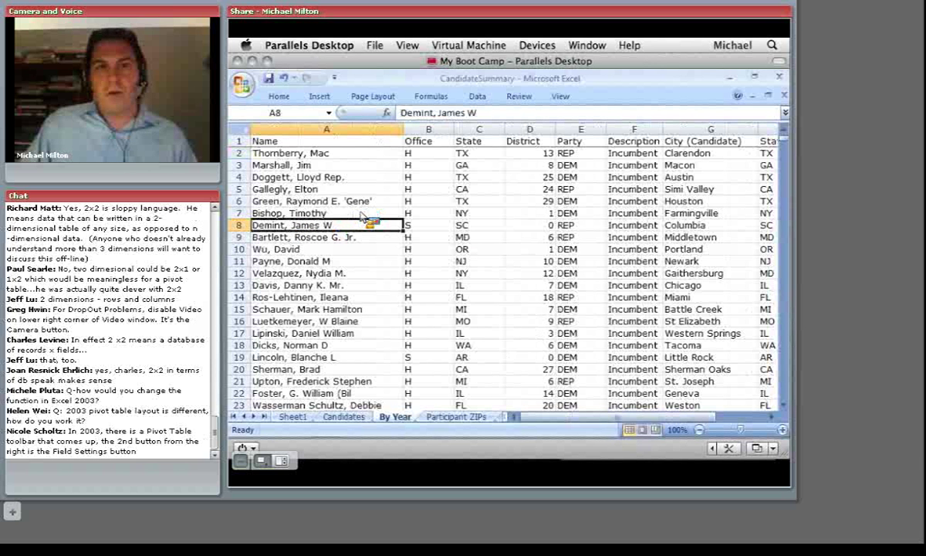
left_click(320, 97)
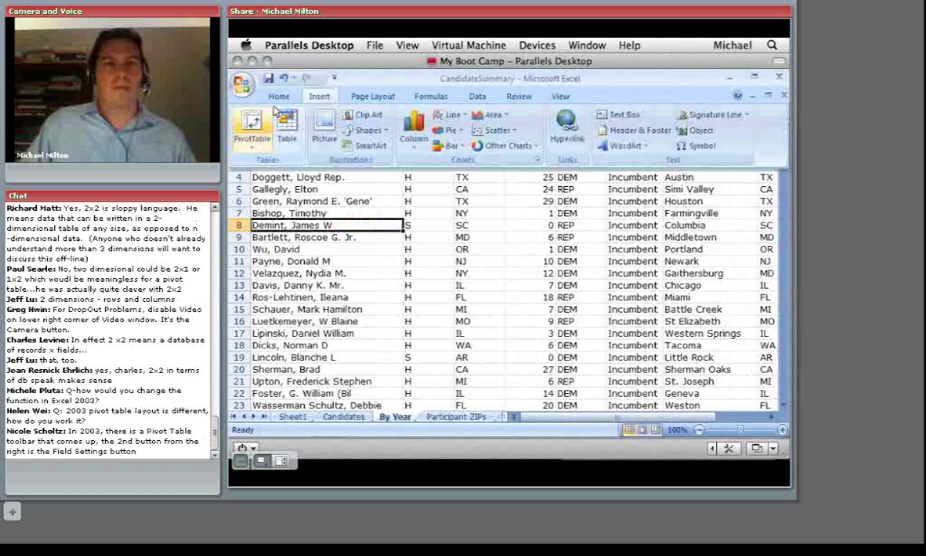
left_click(249, 121)
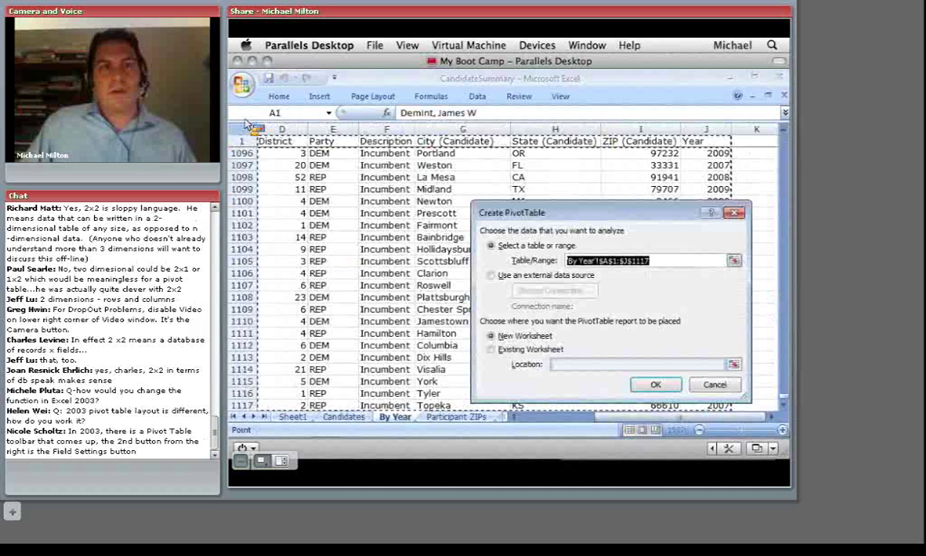
left_click(656, 384)
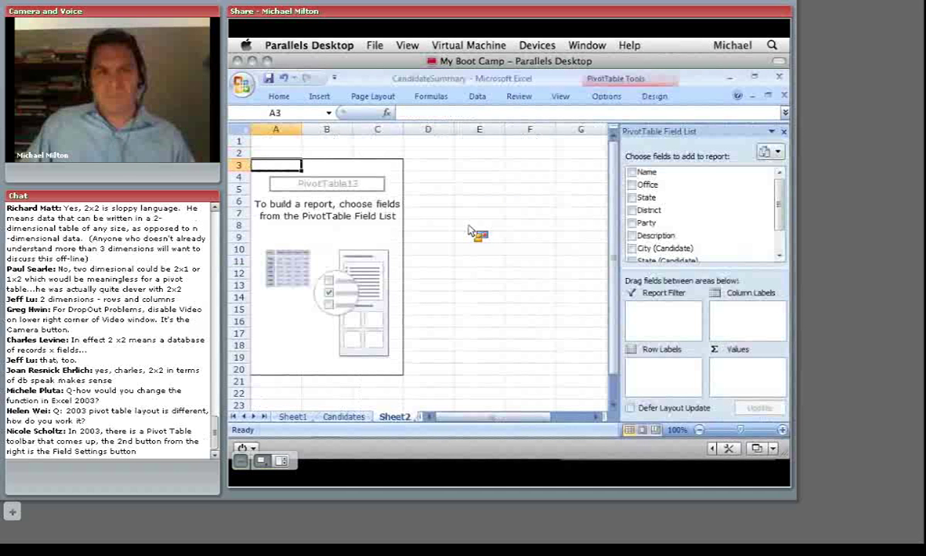
Step: Add Party to the new PivotTable's row labels and Name to its values as a count
left_click_drag(594, 226, 643, 362)
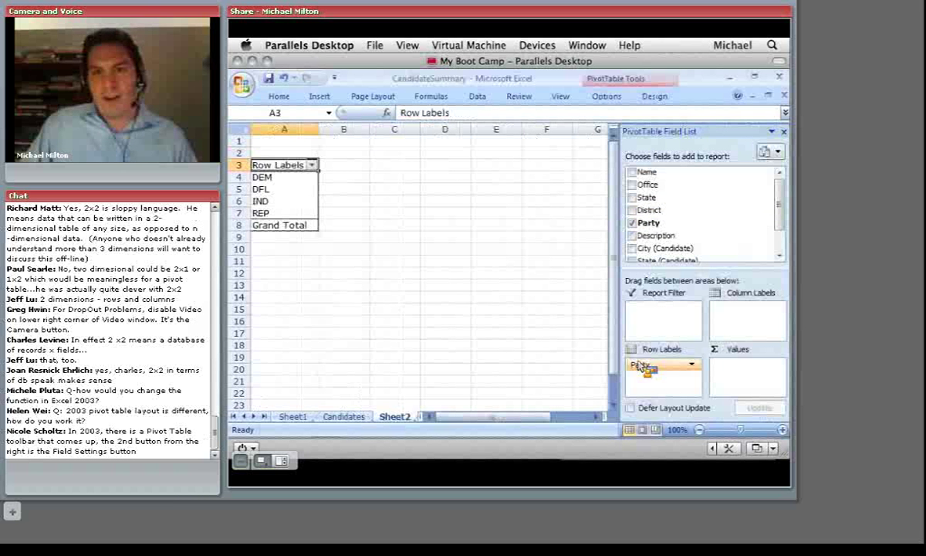
left_click_drag(656, 226, 419, 249)
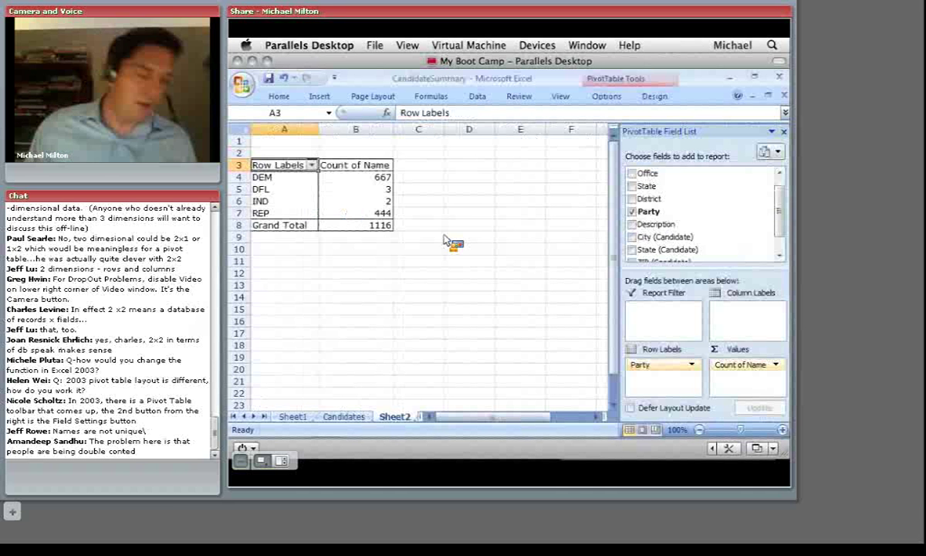
left_click_drag(423, 219, 372, 205)
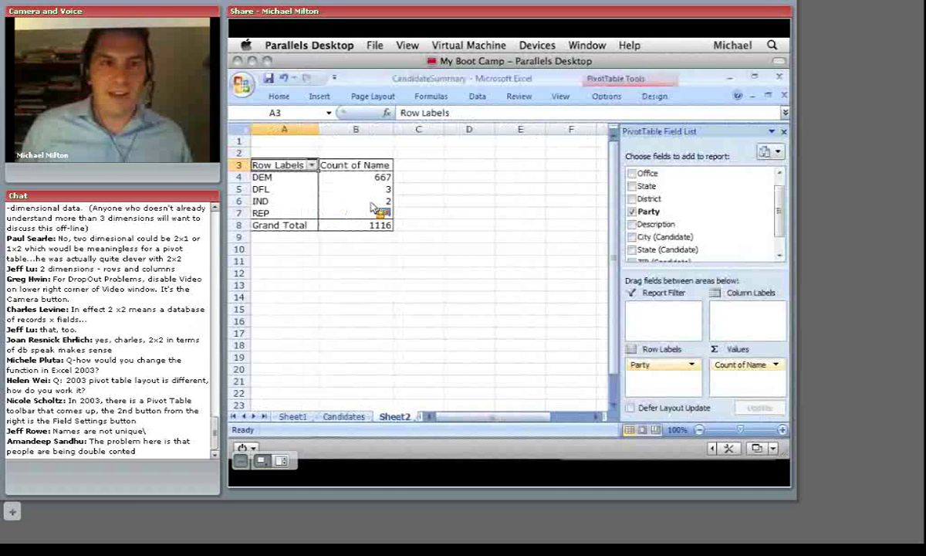
Step: Sort the By Year data alphabetically by Name in ascending order
left_click(303, 189)
left_click_drag(305, 347, 408, 192)
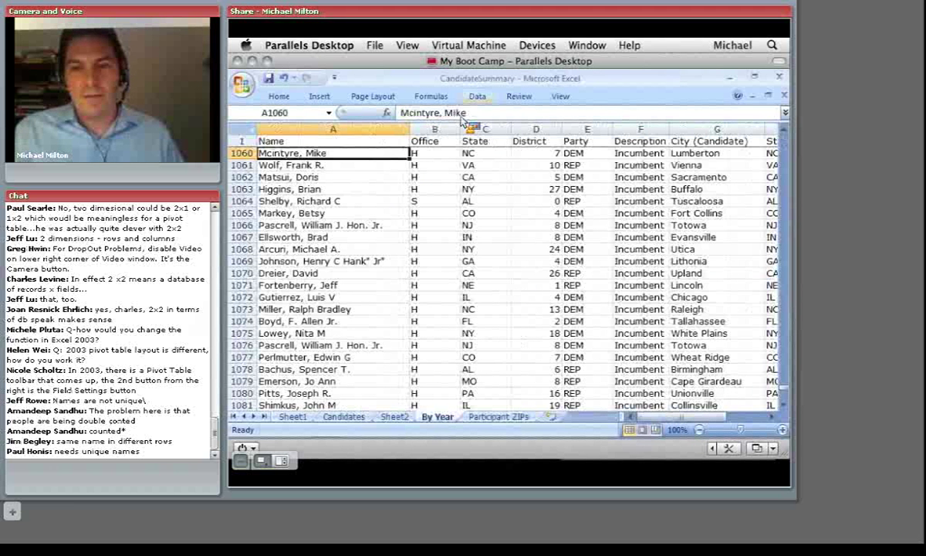
left_click(476, 98)
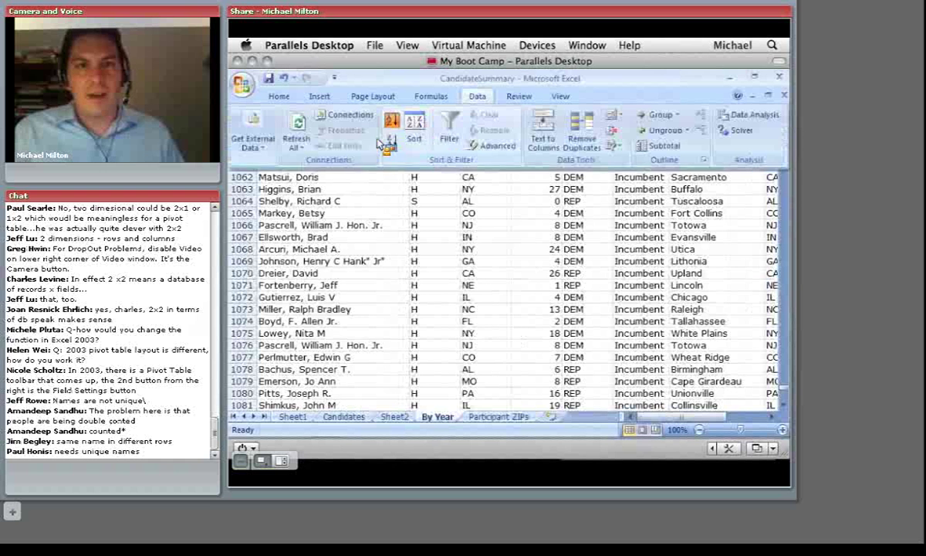
left_click(363, 165)
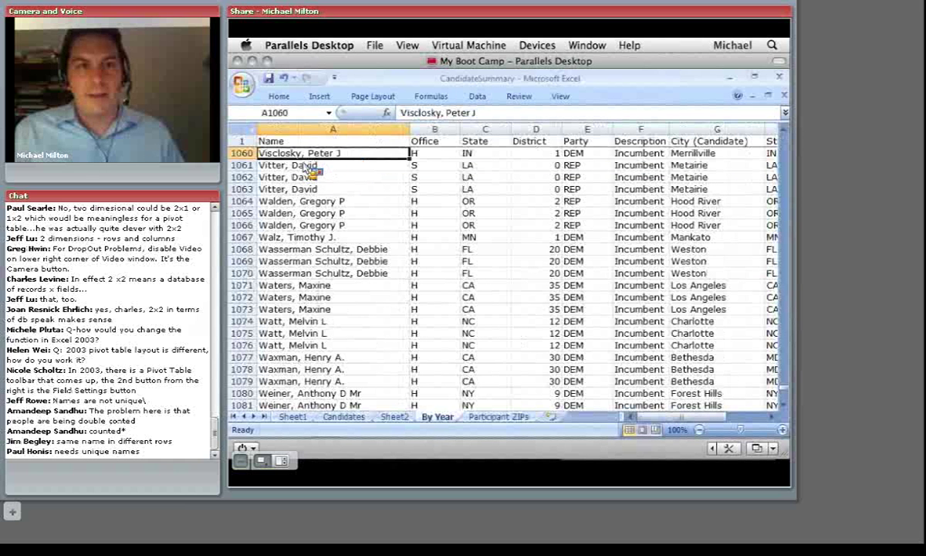
Step: Compare the repeated candidate rows starting at row 1061 of the By Year sheet, across all columns up to Year
left_click(326, 167)
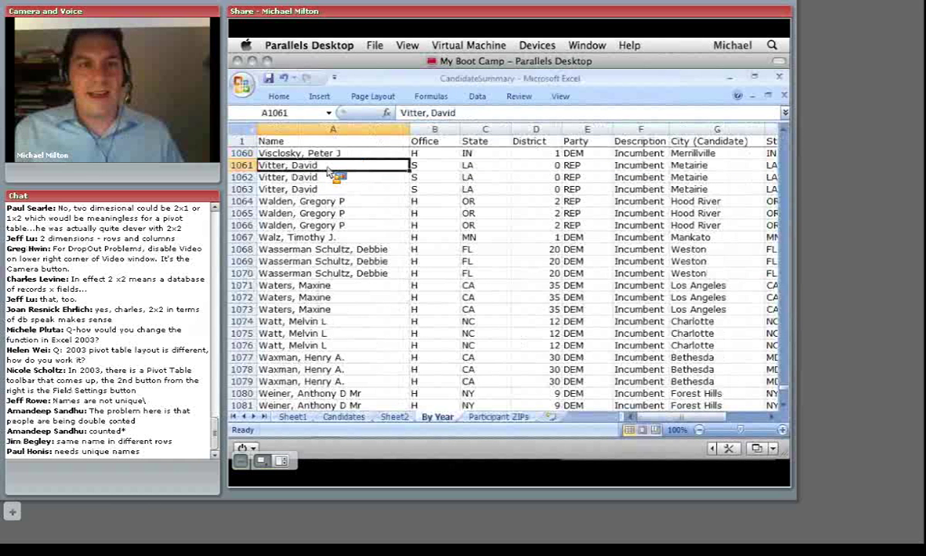
key("Right")
key("Right")
key("Right")
key("Right")
key("Right")
key("Right")
key("Right")
key("Right")
key("Right")
key("Right")
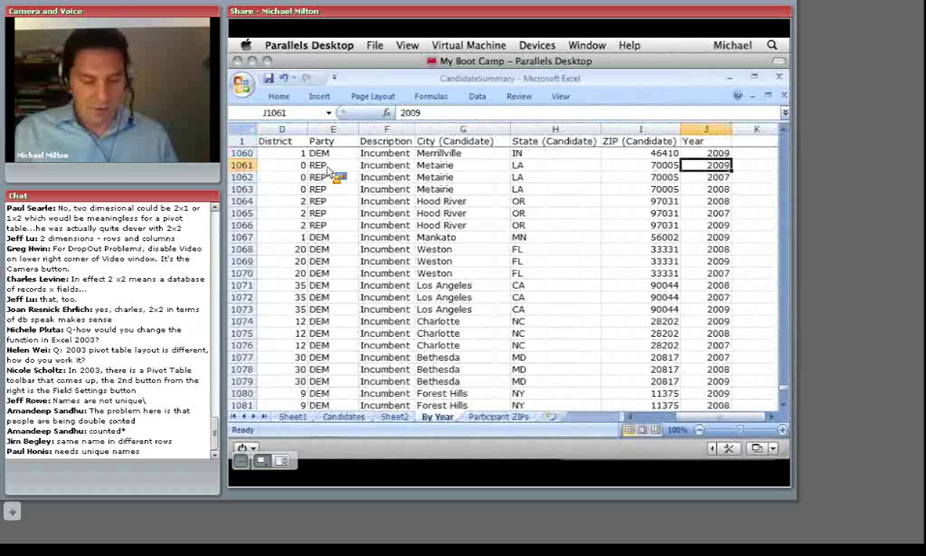
key("Left")
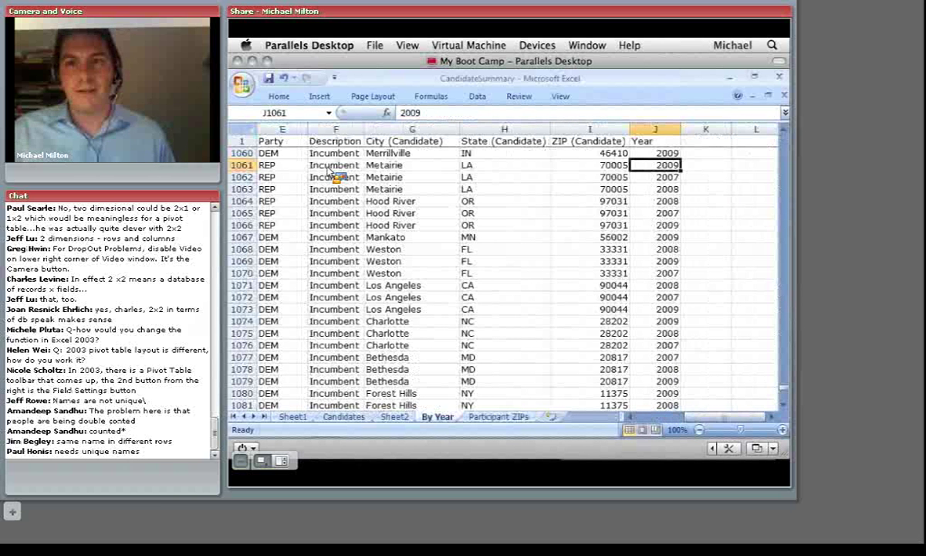
key("Left")
key("Left")
key("Left")
key("Left")
key("Left")
key("Left")
key("Left")
key("Left")
key("Left")
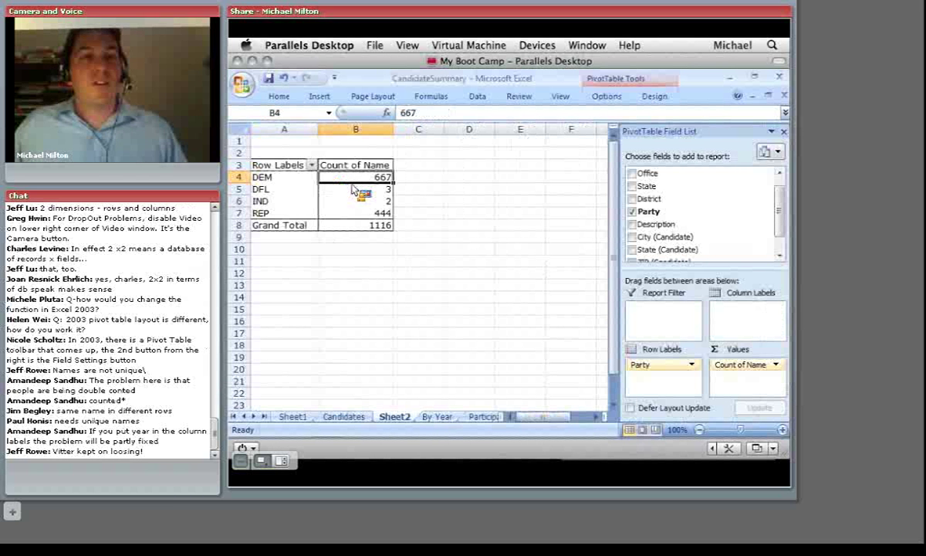
Step: Switch to Adobe Reader and advance test.pdf to the slide about handling complex pivot tables better than your audience
key("super+Tab")
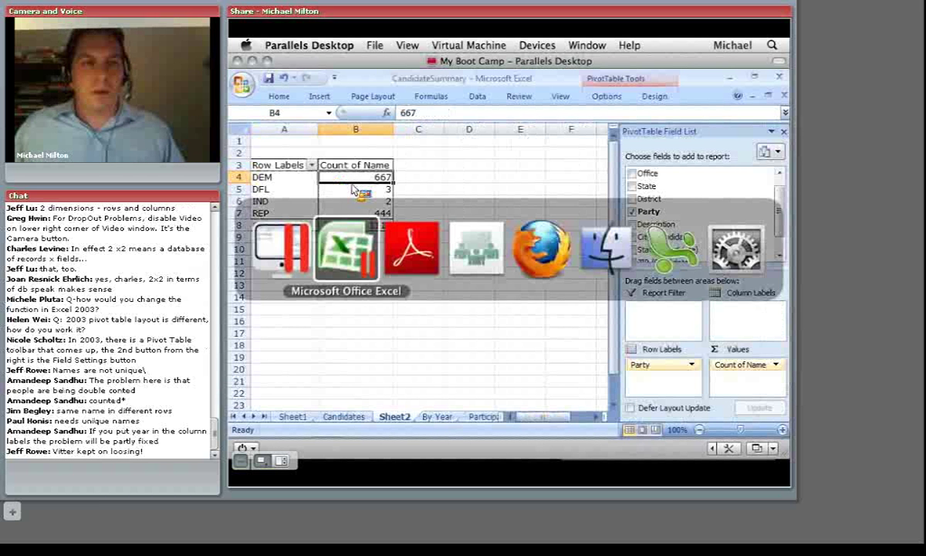
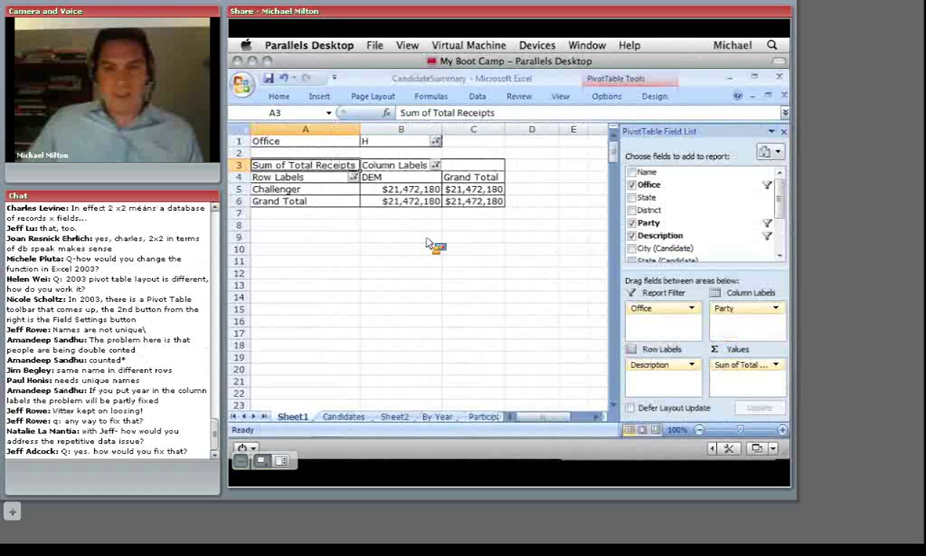
key("super+Tab")
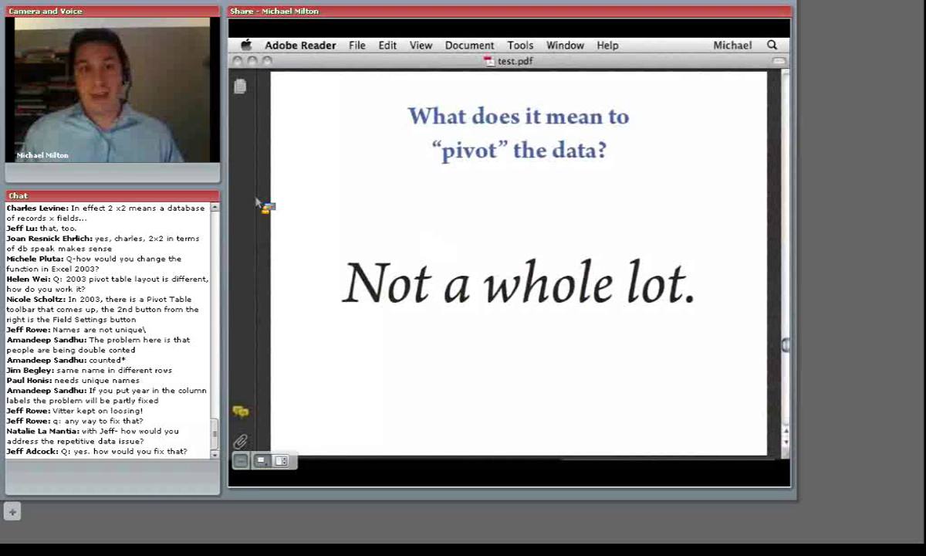
key("Down")
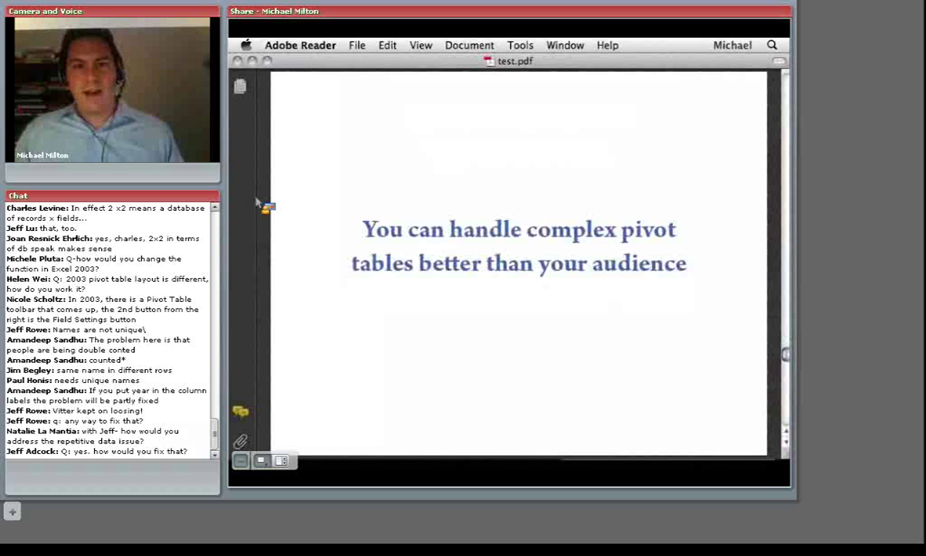
Step: Return to the CandidateSummary workbook and add State (Candidate) beneath Description in the row labels of Sheet1's PivotTable
key("super+Tab")
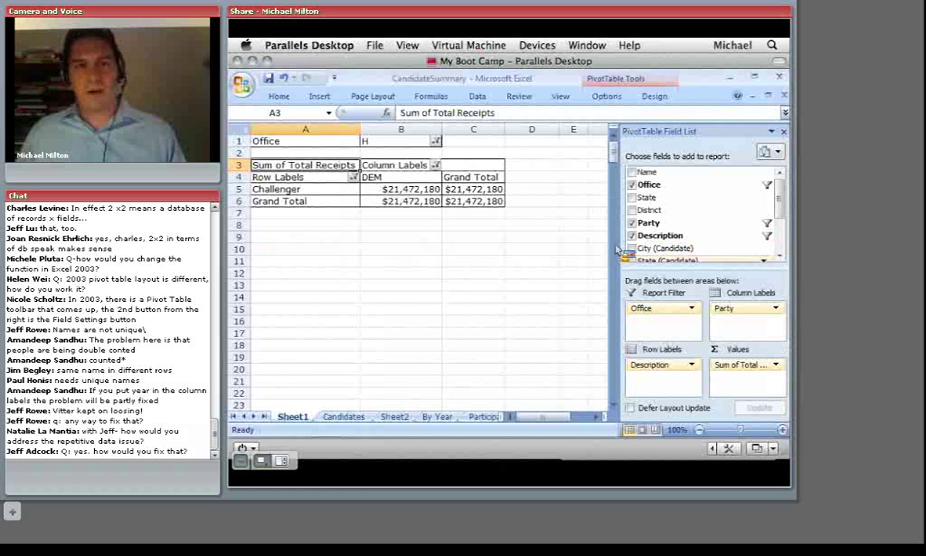
left_click_drag(649, 260, 269, 190)
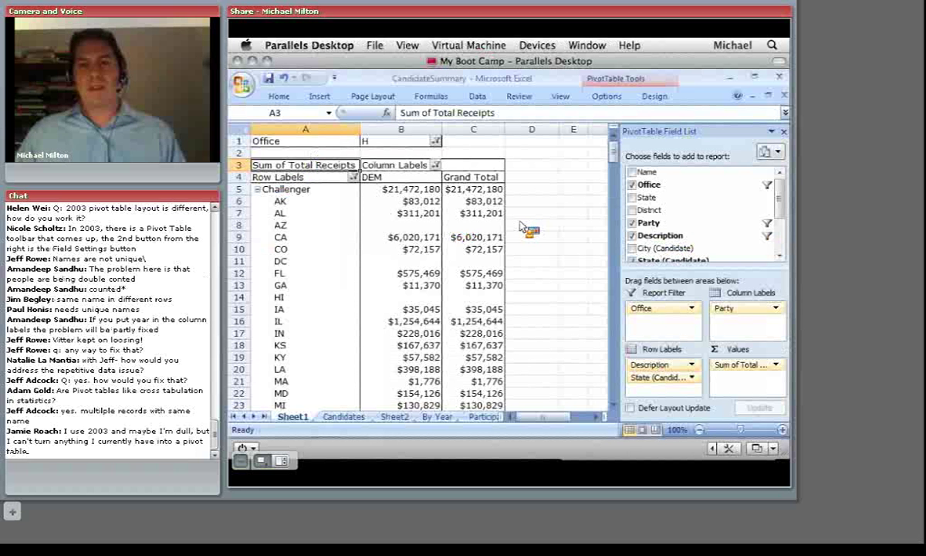
Step: View the test.pdf slide in Adobe Reader about sending pivot tables to a new spreadsheet, and return to the CandidateSummary workbook
key("super+Tab")
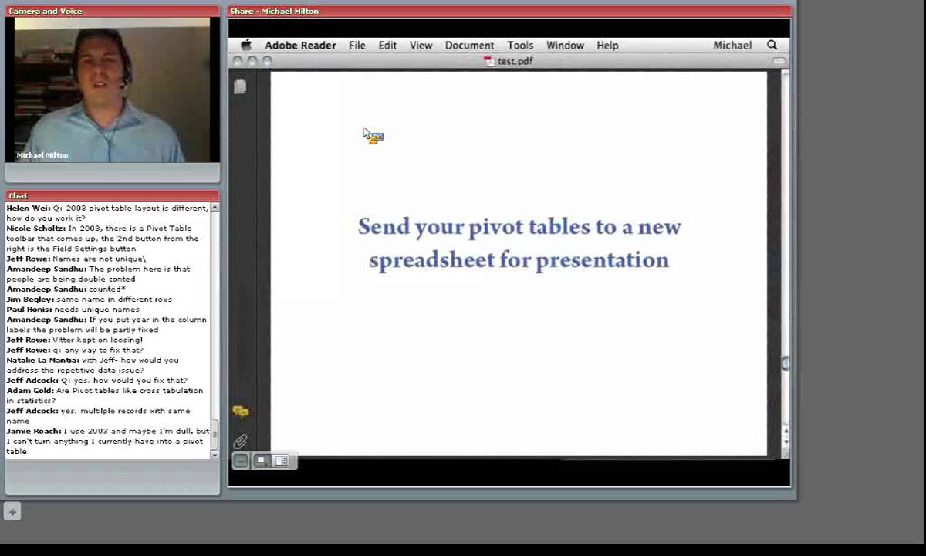
key("super+Tab")
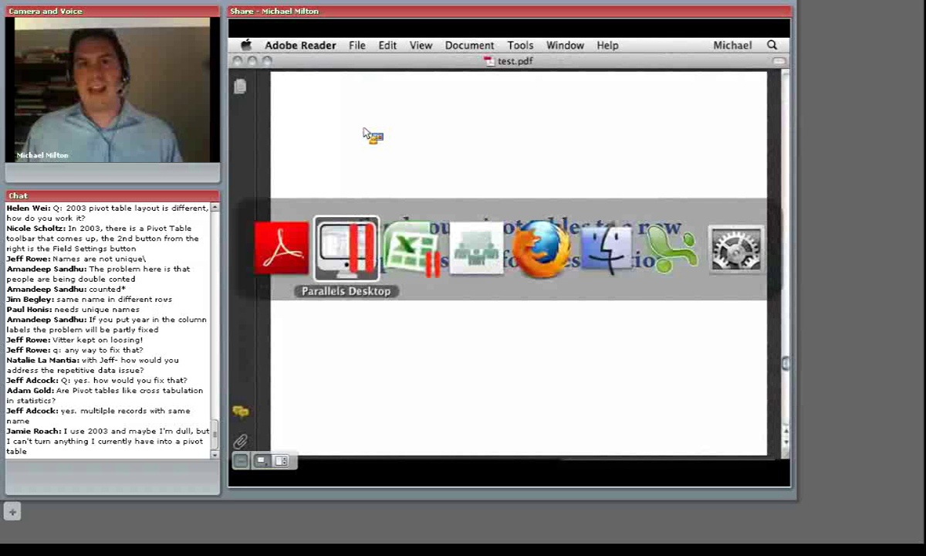
key("Escape")
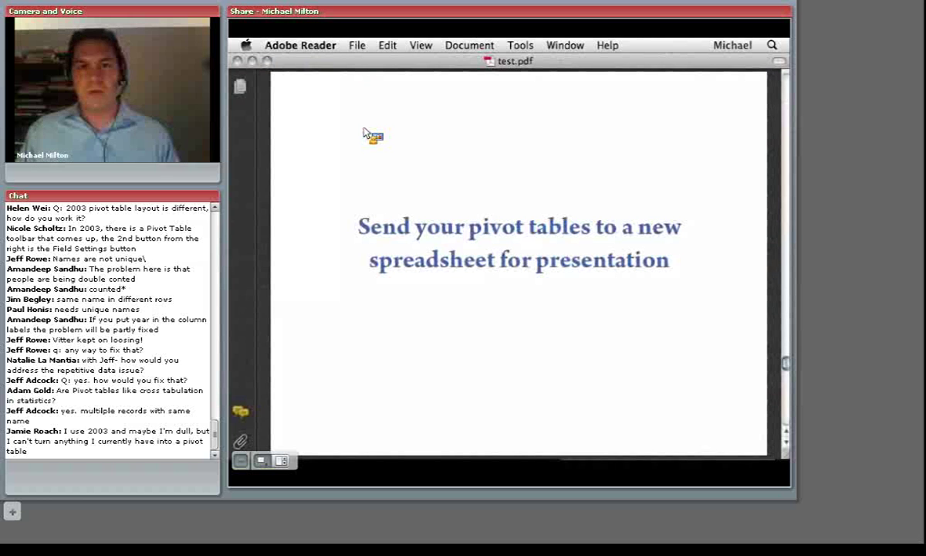
key("super+Tab")
key("super+Tab")
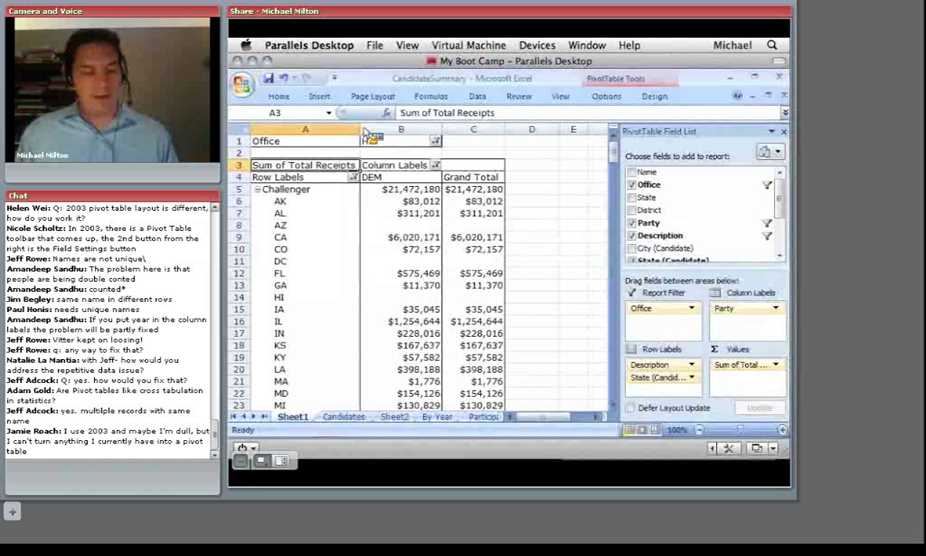
Step: Copy all of Sheet1 with its PivotTable and paste only the values into a new workbook
key("ctrl+shift+End")
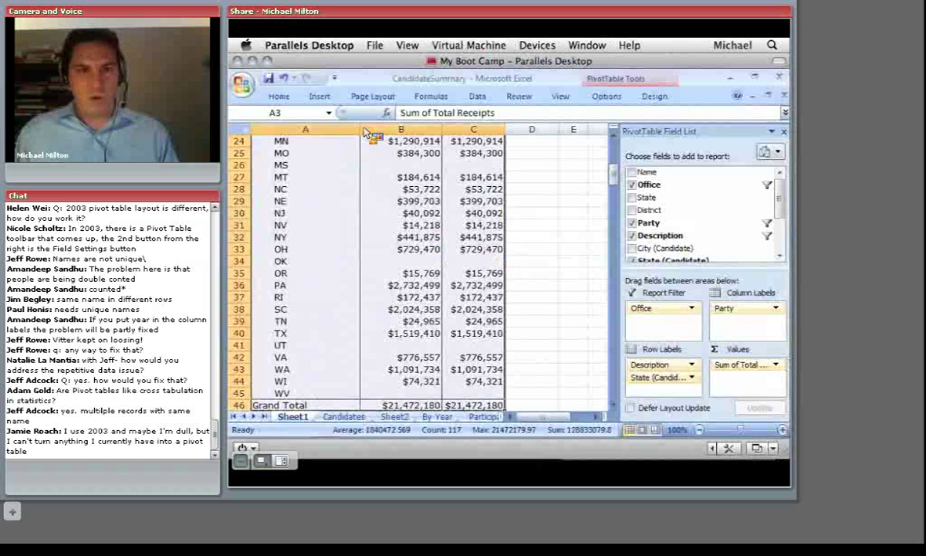
key("ctrl+a")
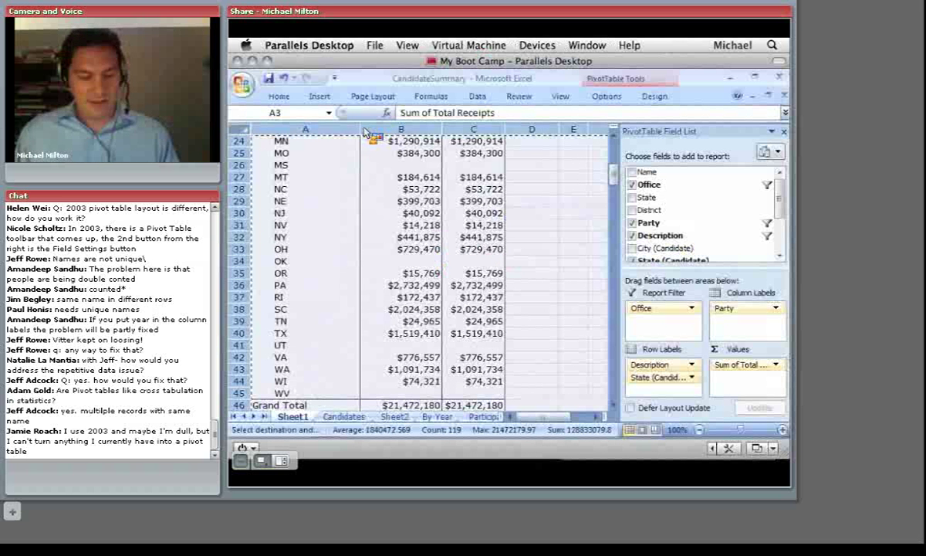
key("ctrl+c")
key("ctrl+n")
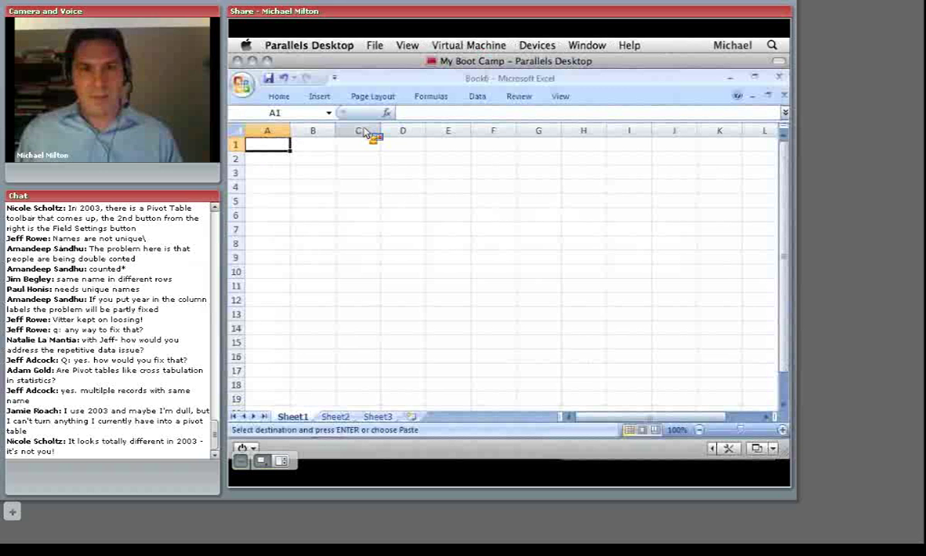
left_click(277, 97)
left_click(248, 140)
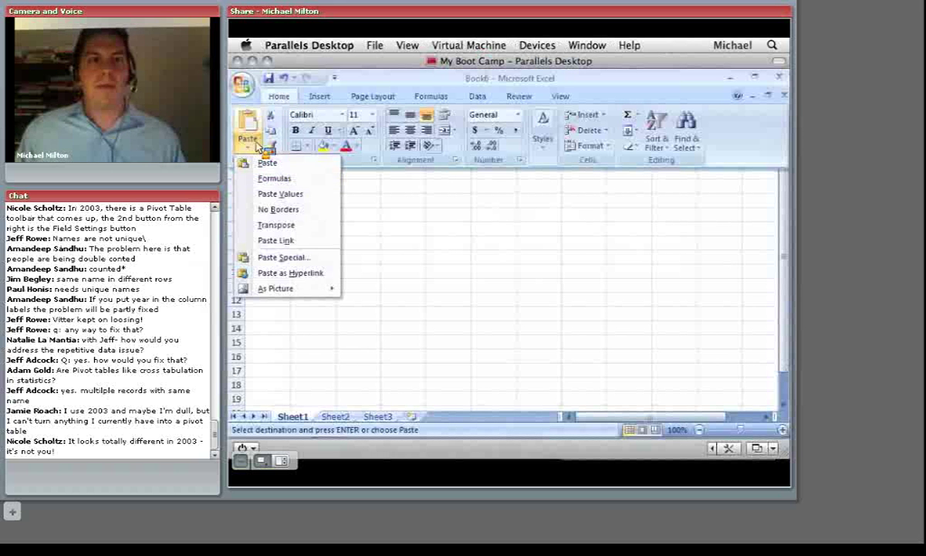
left_click(285, 194)
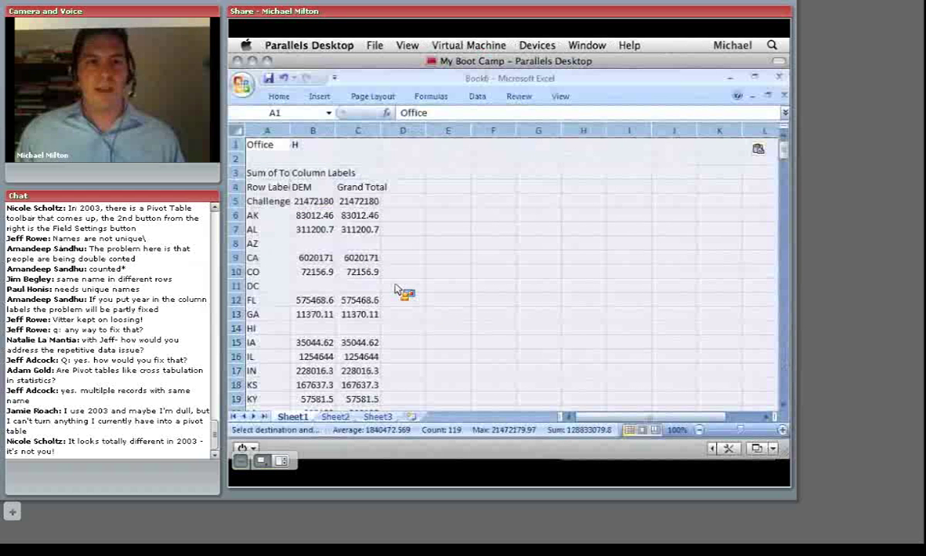
Step: Paste the copied sheet again using Paste Special with All, and check the pasted DEM and Grand Total cells
left_click(283, 98)
left_click(247, 142)
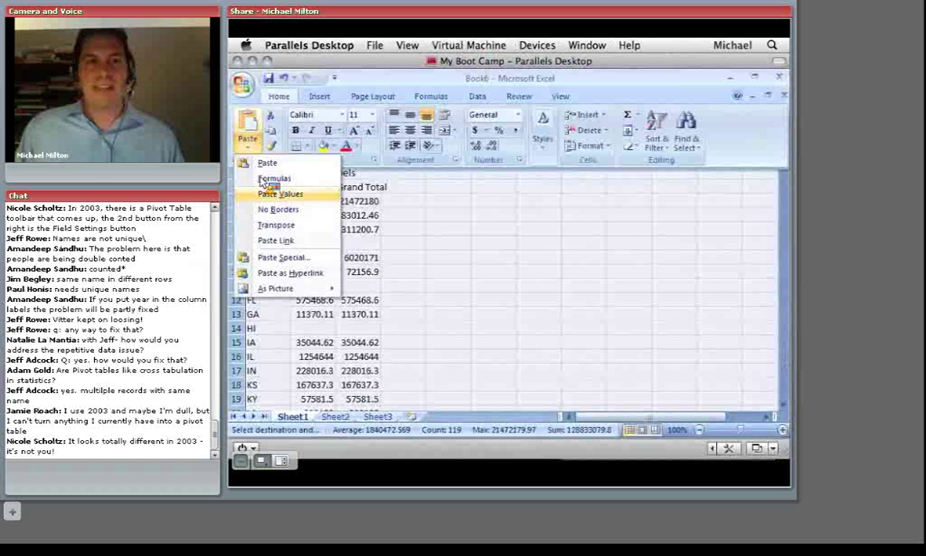
left_click(278, 257)
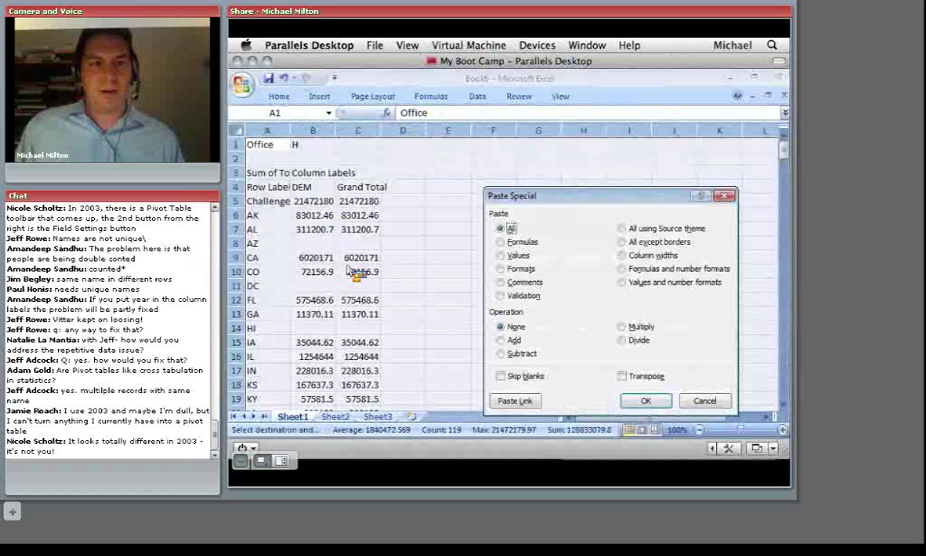
left_click(641, 400)
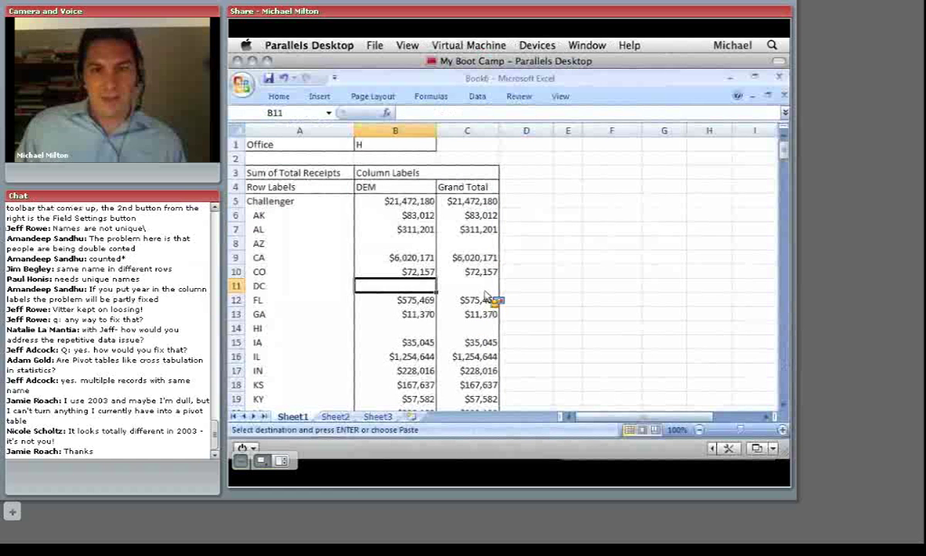
left_click(415, 215)
left_click(413, 202)
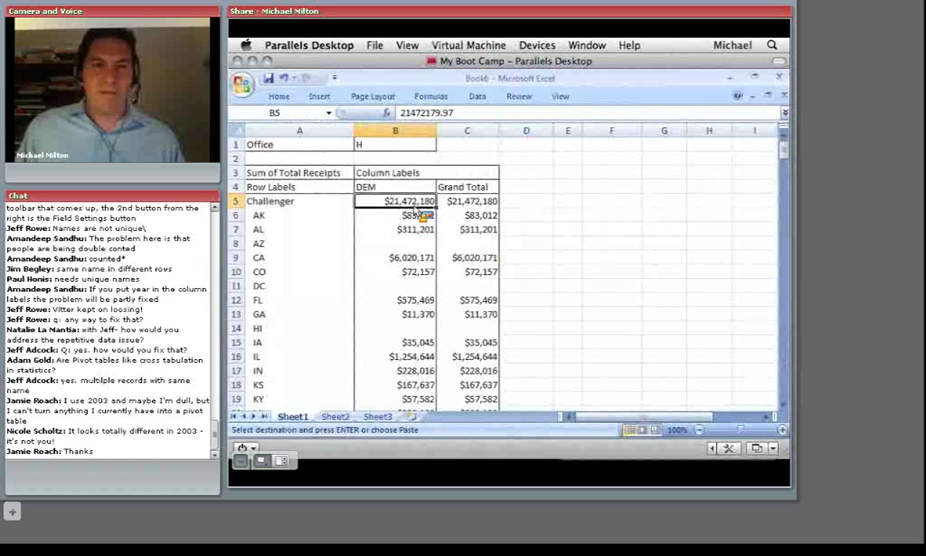
left_click(479, 217)
left_click(480, 286)
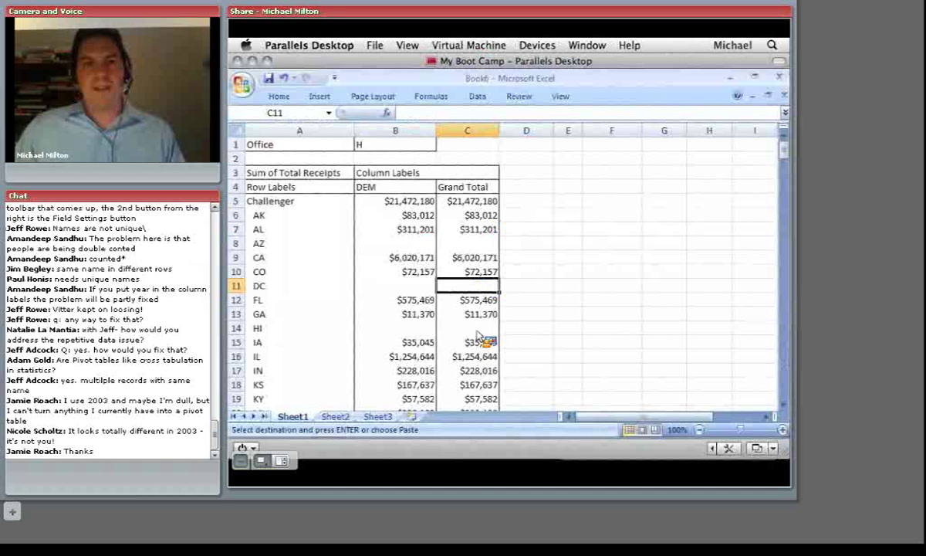
Step: View the test.pdf slide in Adobe Reader about taking pivot tables into another dimension, and return to the CandidateSummary workbook
key("super+Tab")
key("super+Tab")
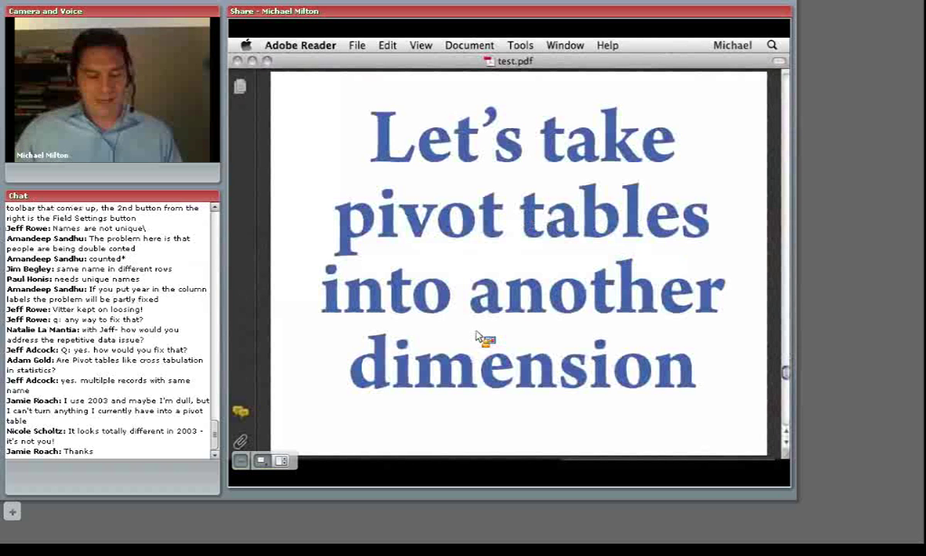
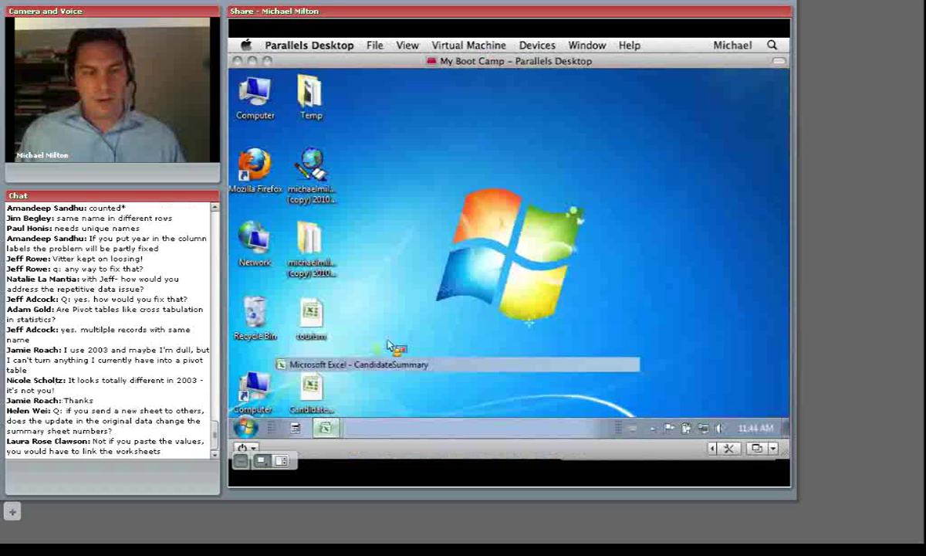
left_click(340, 375)
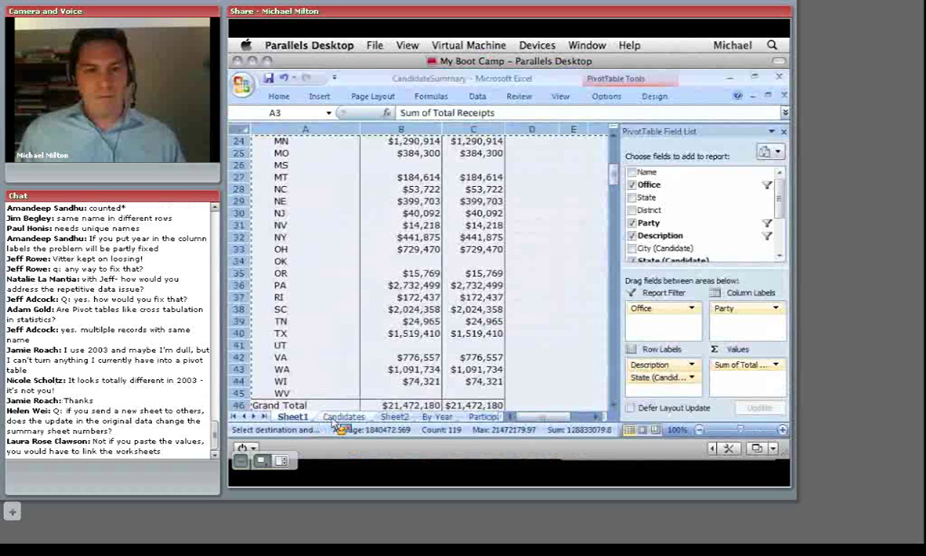
Step: Delete the Sheet2 and By Year worksheets together from the CandidateSummary workbook
left_click(372, 418)
left_click(437, 417, "ctrl")
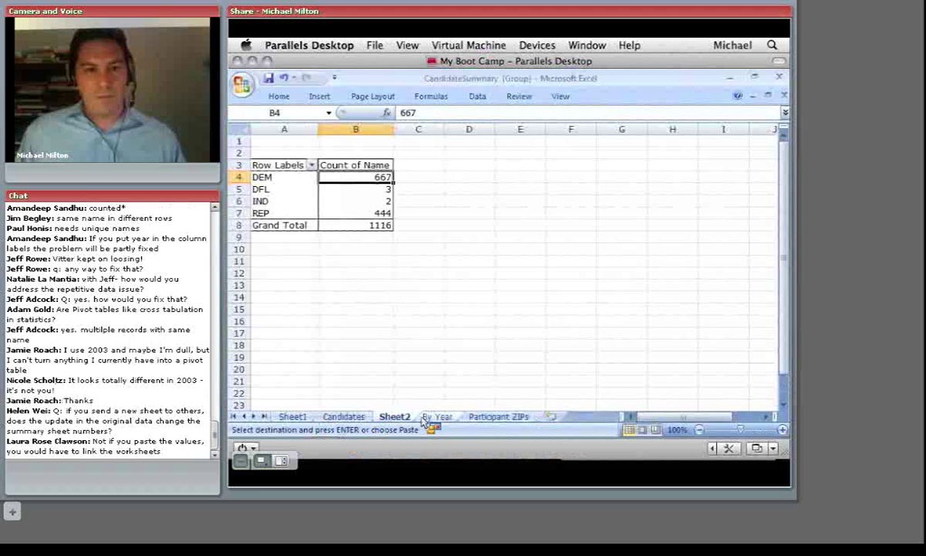
right_click(440, 417)
left_click(458, 265)
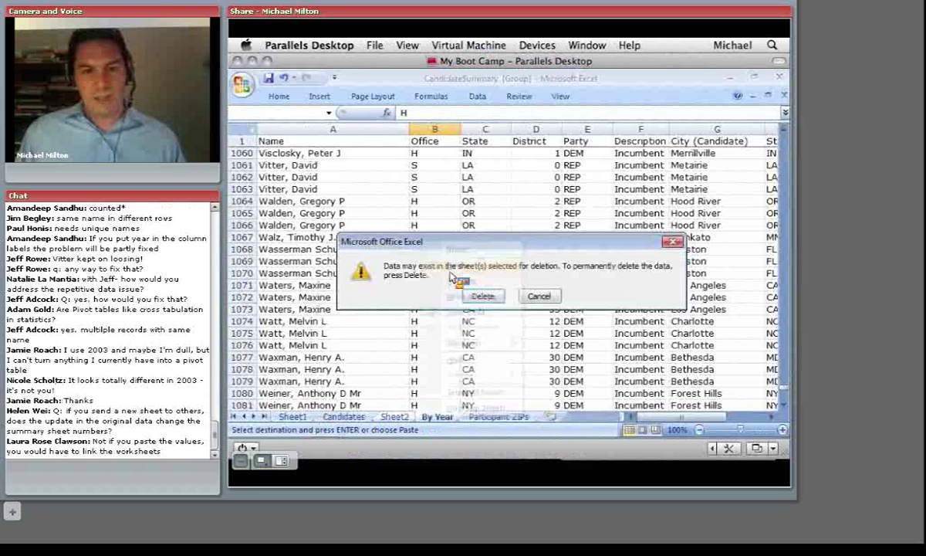
left_click(480, 296)
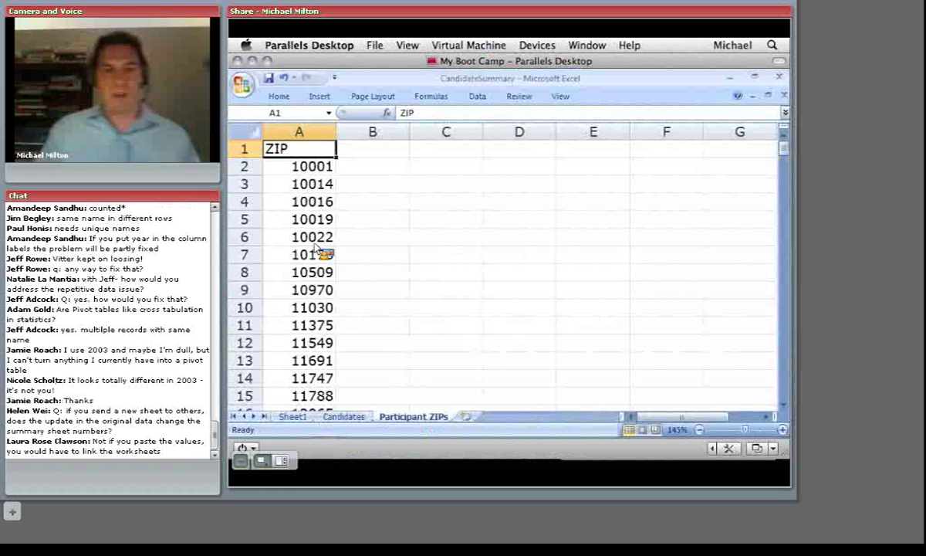
Step: Look through the ZIP column on the Participant ZIPs sheet
scroll(318, 253, "down", 3)
scroll(318, 247, "down", 12)
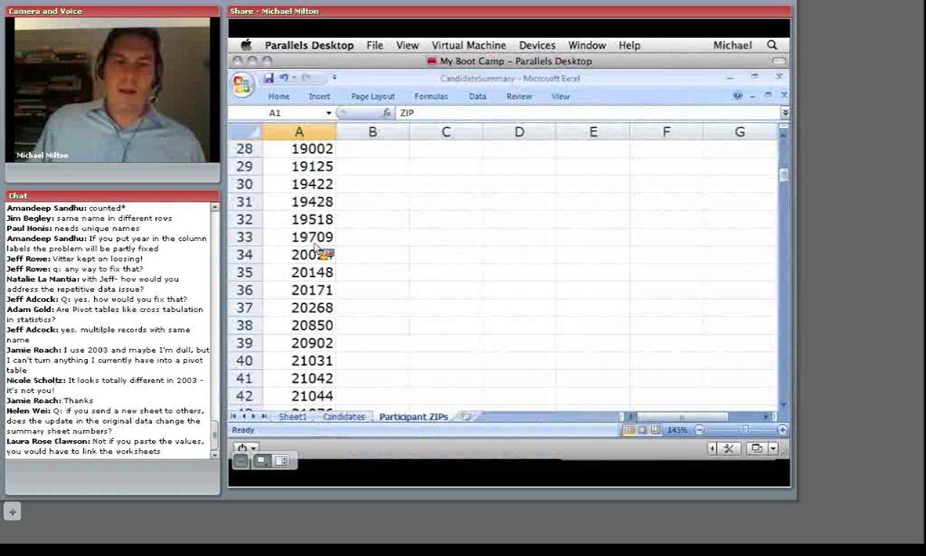
scroll(316, 246, "down", 9)
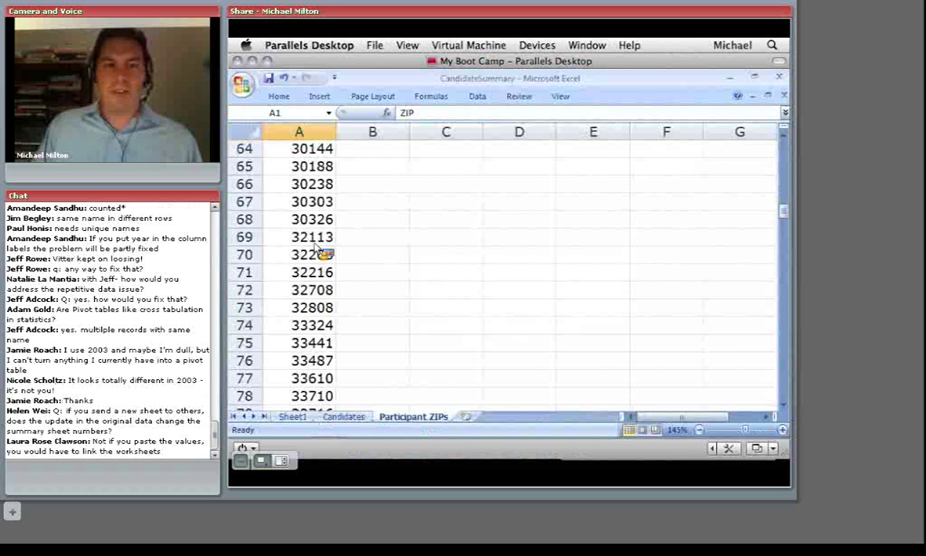
Step: Scan the participant ZIP codes through to the end of the list and return to the ZIP header in A1
scroll(318, 248, "up", 3)
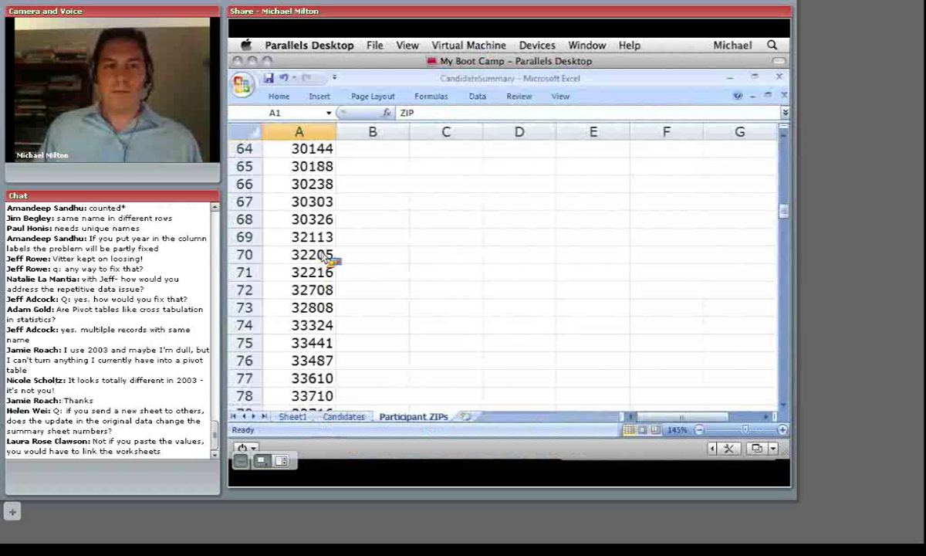
mouse_move(333, 256)
left_mouse_down()
mouse_move(337, 271)
mouse_move(330, 263)
left_mouse_up()
scroll(332, 262, "up", 12)
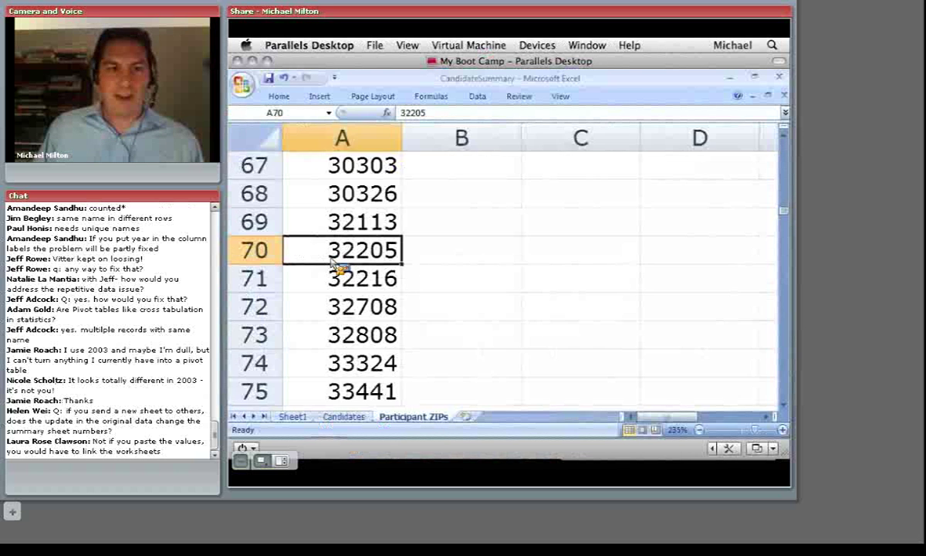
scroll(332, 263, "down", 6)
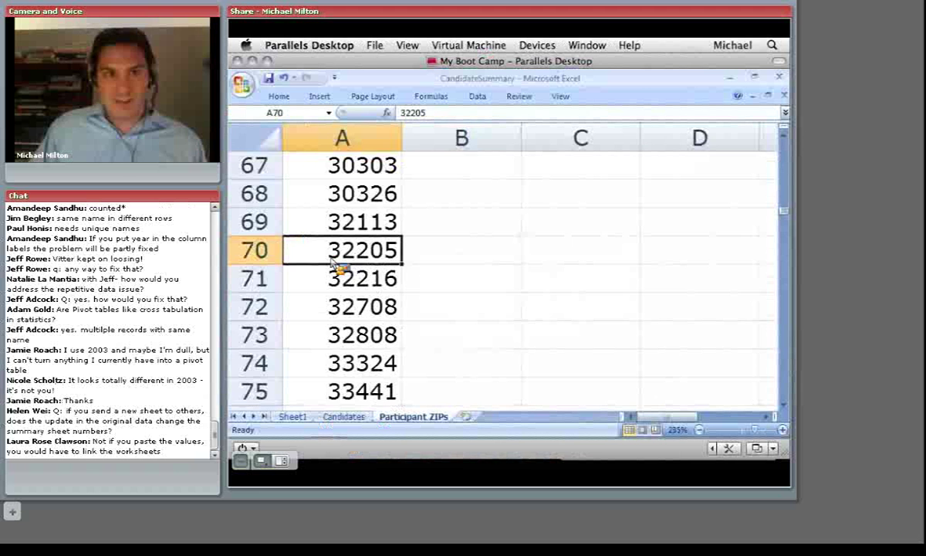
scroll(332, 263, "down", 9)
scroll(332, 263, "down", 9)
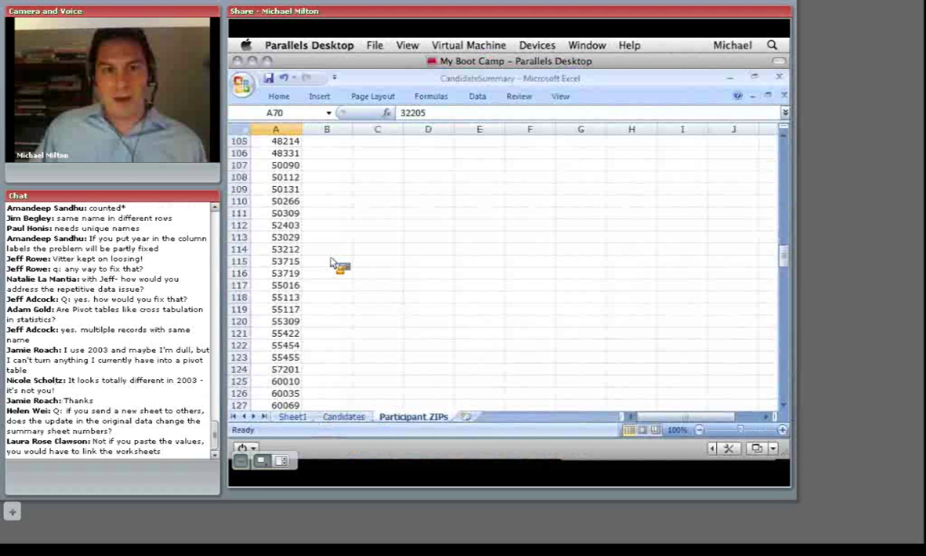
scroll(332, 263, "down", 20)
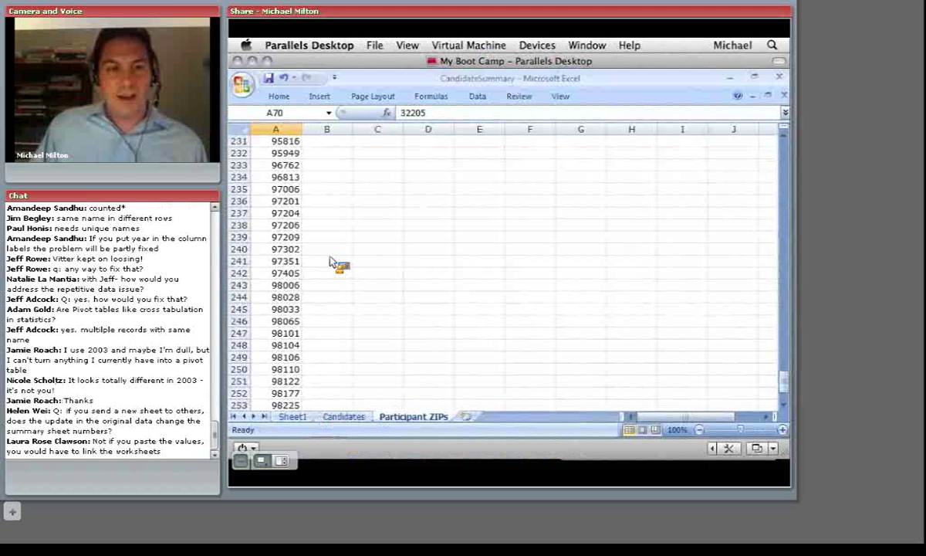
scroll(332, 264, "down", 12)
scroll(332, 263, "up", 20)
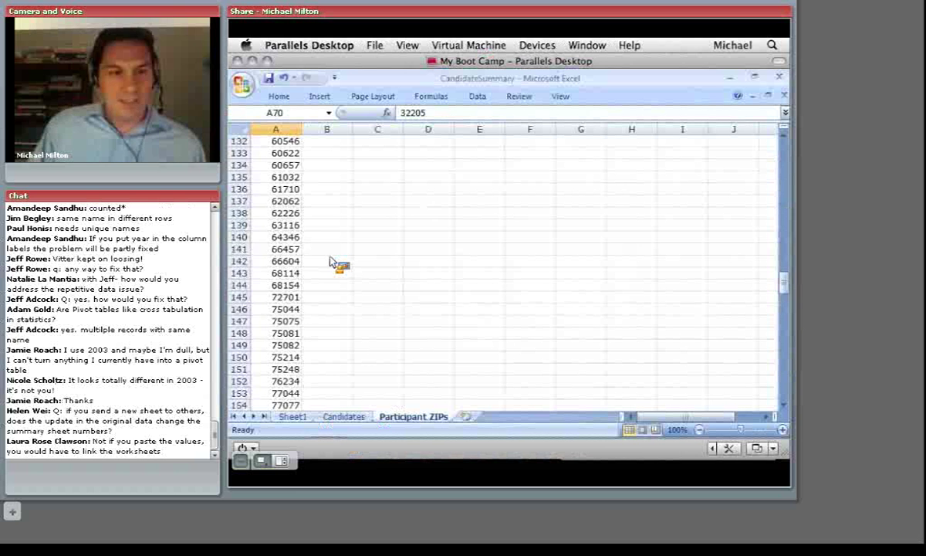
scroll(332, 263, "up", 20)
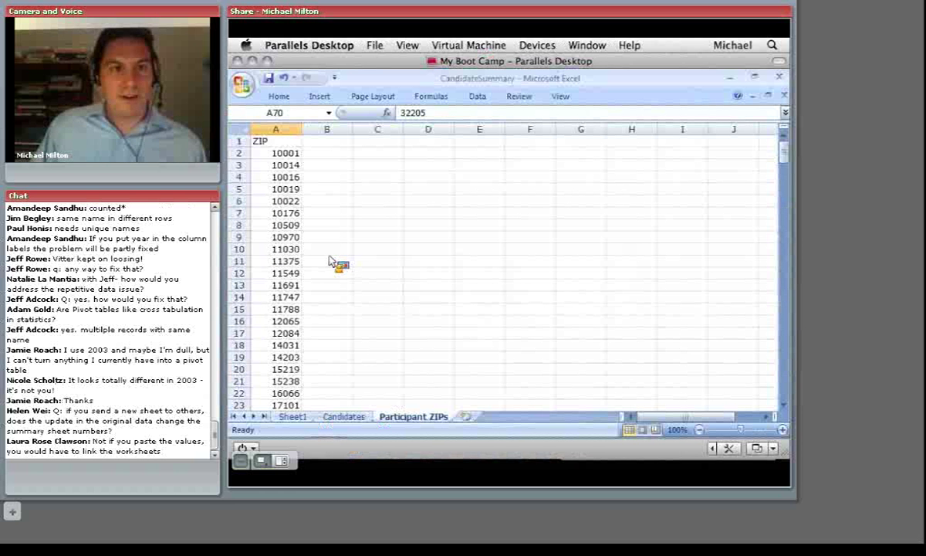
left_click(276, 143)
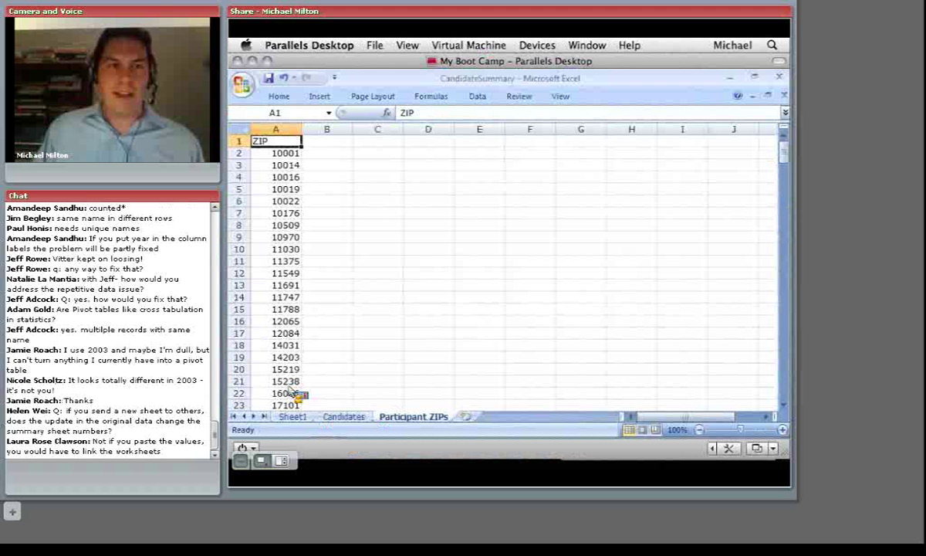
Step: Add the header ZIPMatch in cell N1 of the Candidates sheet, beside the Debt owed by committee column
left_click(342, 417)
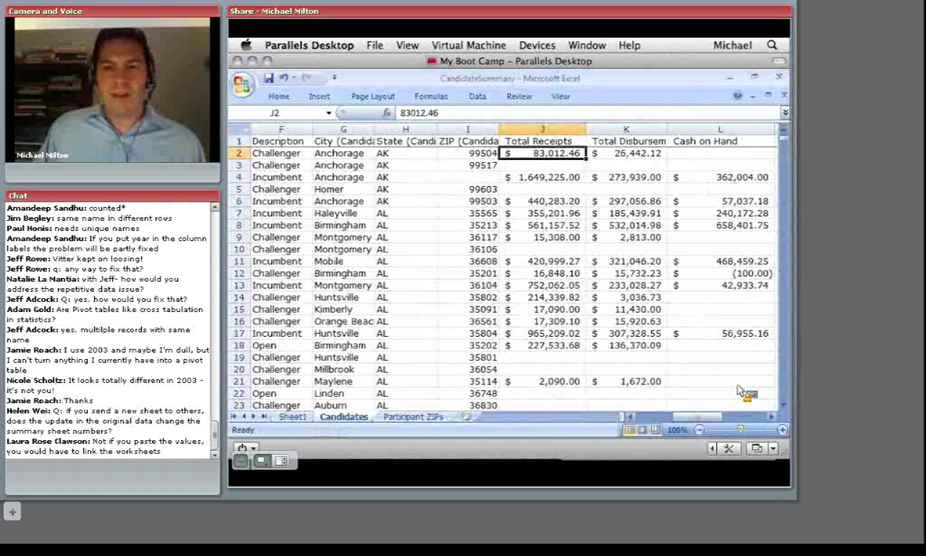
scroll(737, 391, "right", 4)
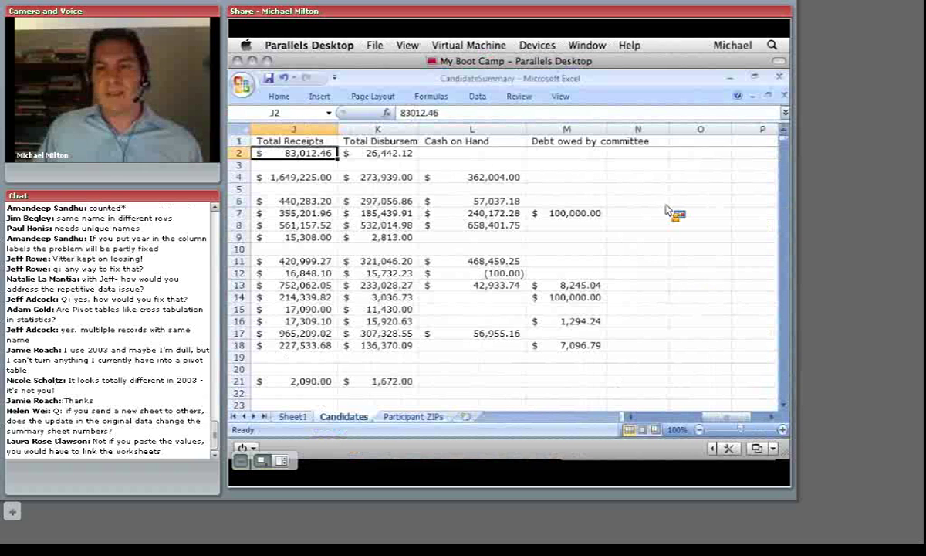
left_click(637, 142)
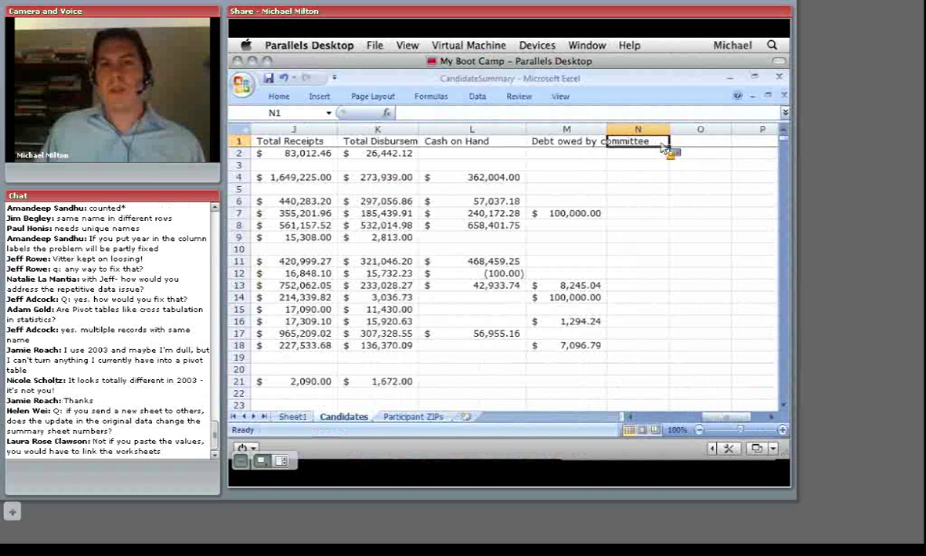
type("ZIPMatch")
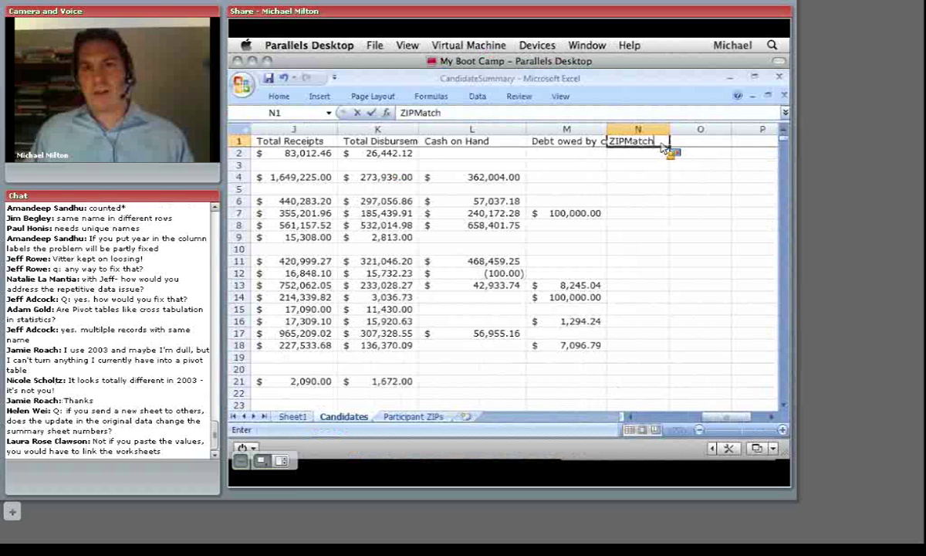
key("Return")
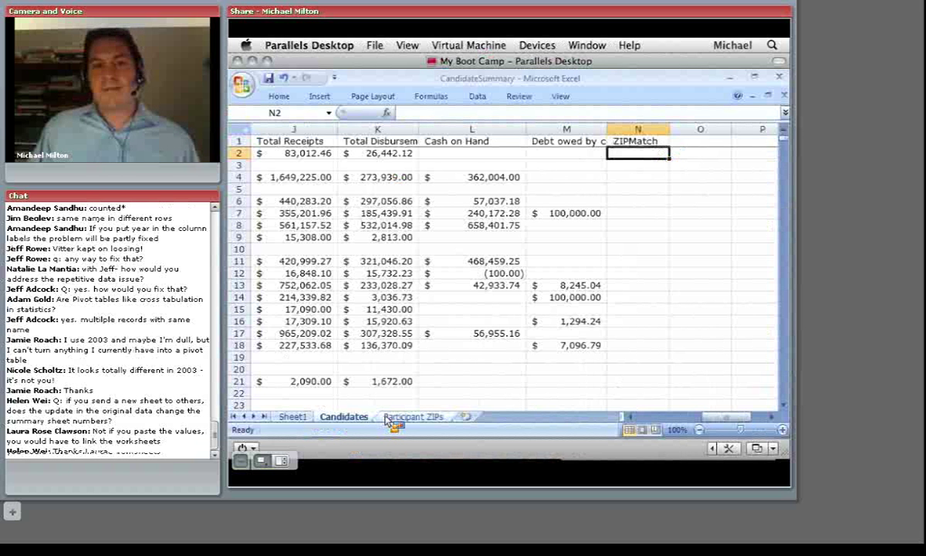
Step: Enter TRUE in N2 and FALSE in N3 as sample ZIPMatch values, and undo both entries
type("true")
key("Return")
type("fal")
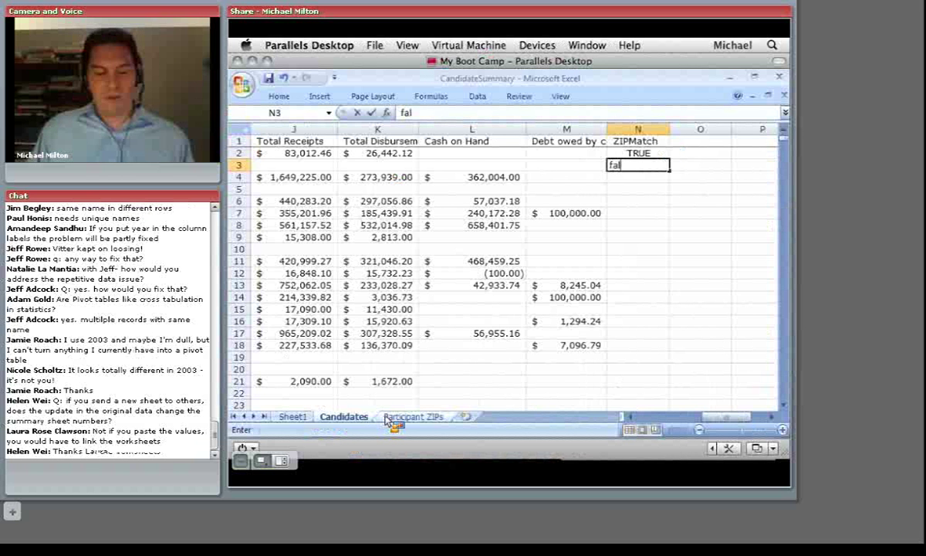
type("se")
key("Return")
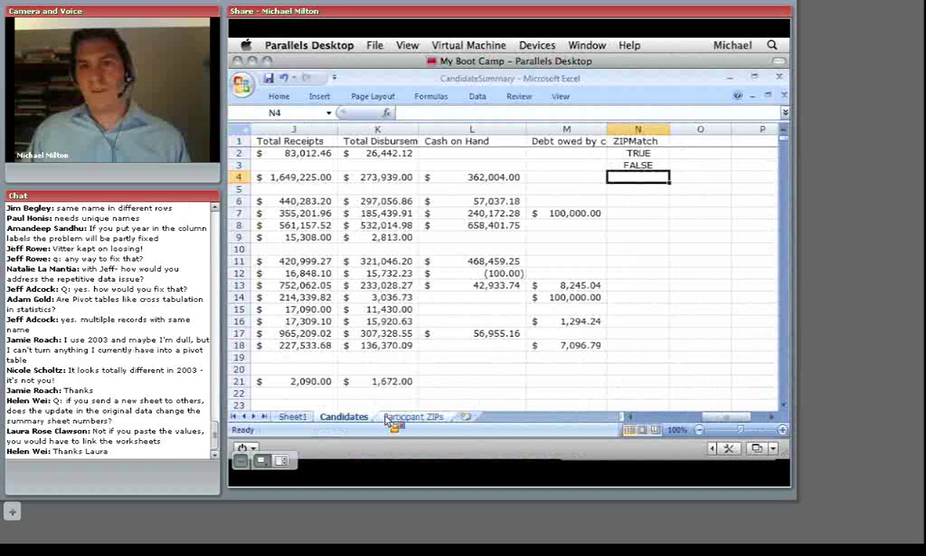
key("Up")
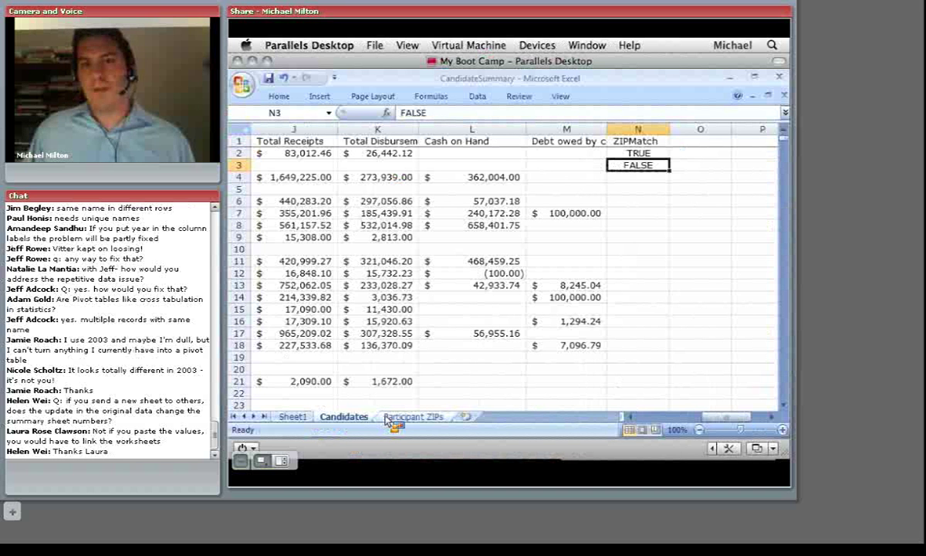
key("ctrl+z")
key("ctrl+z")
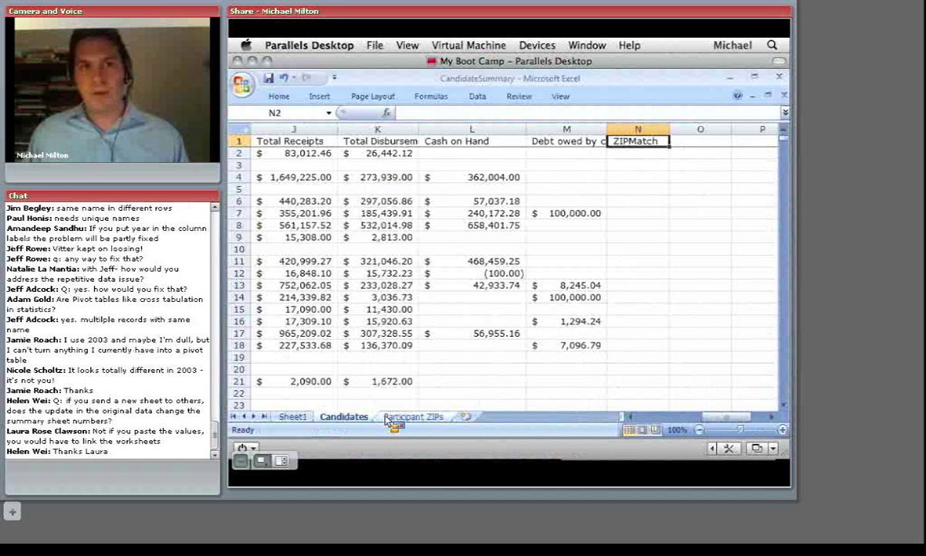
key("Down")
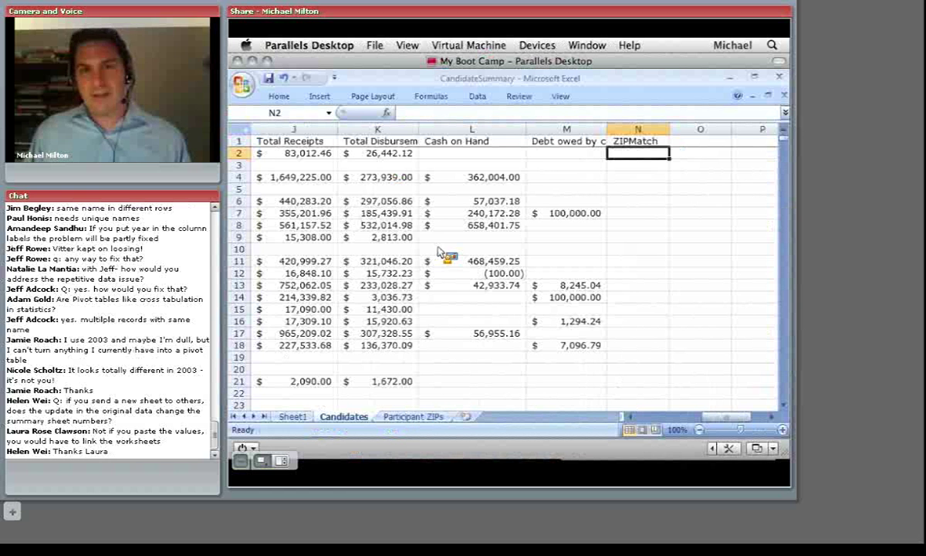
Step: Narrow columns J through M, from Total Receipts to Debt owed by committee, to one equal width
left_click_drag(293, 129, 472, 129)
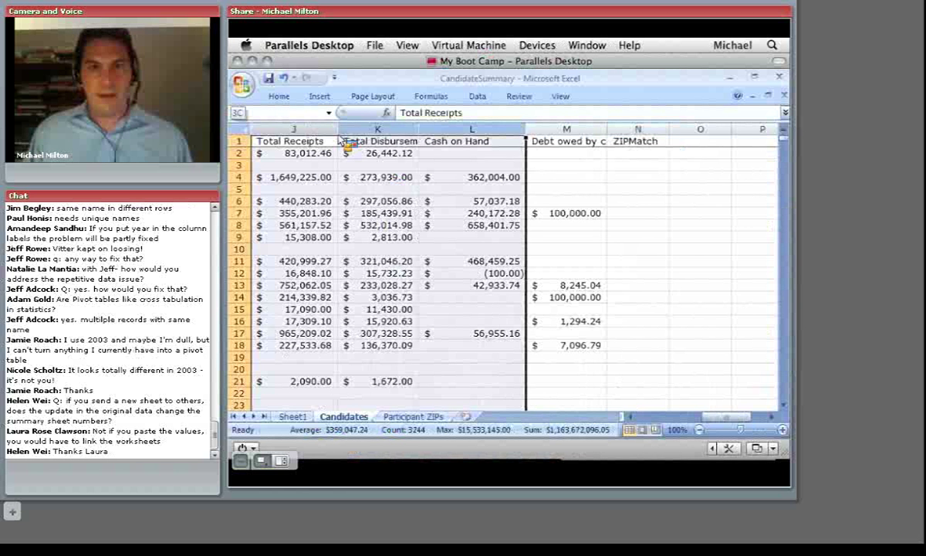
left_click_drag(342, 139, 489, 143)
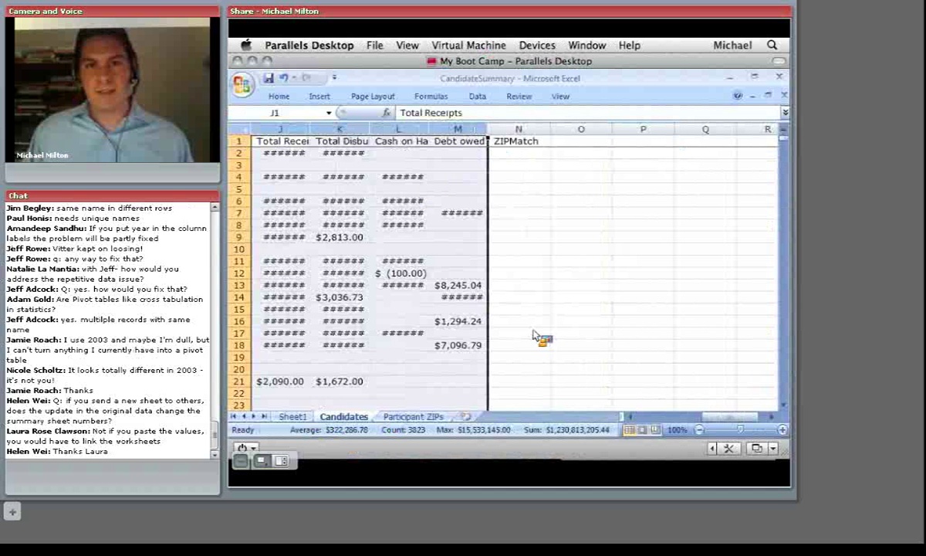
left_click(632, 416)
left_click(631, 416)
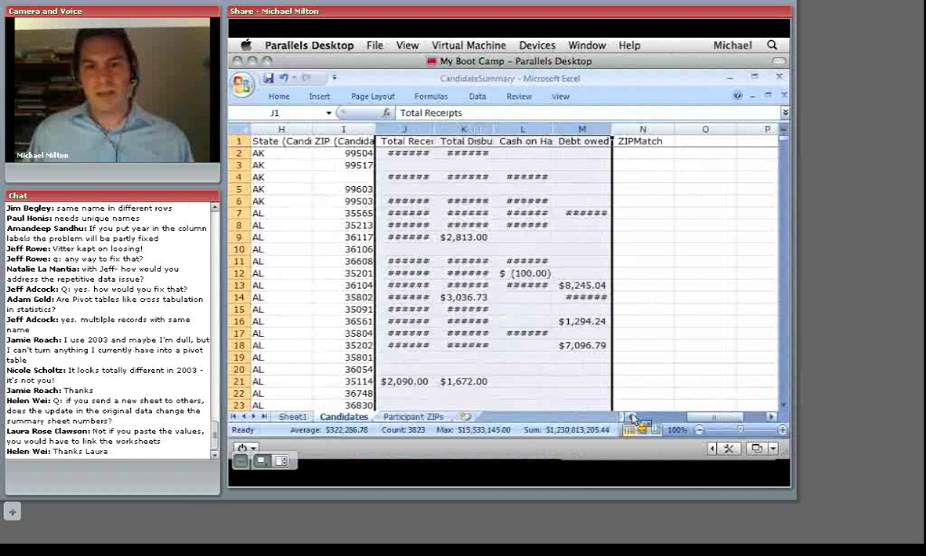
Step: Enter =NOT(ISERROR(VLOOKUP(I2,'Participant ZIPs'!A:A,1,FALSE))) in cell N2 of the Candidates sheet
left_click(582, 152)
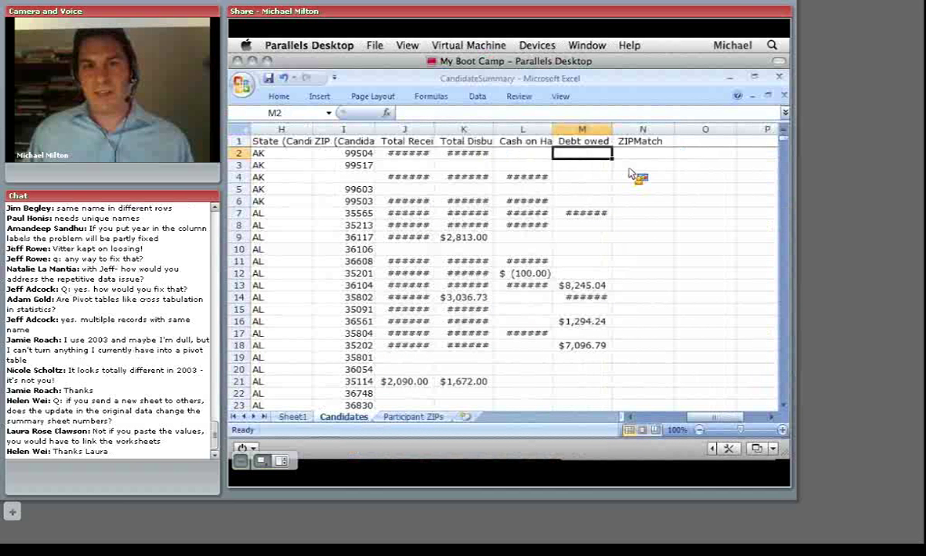
key("Right")
type("=")
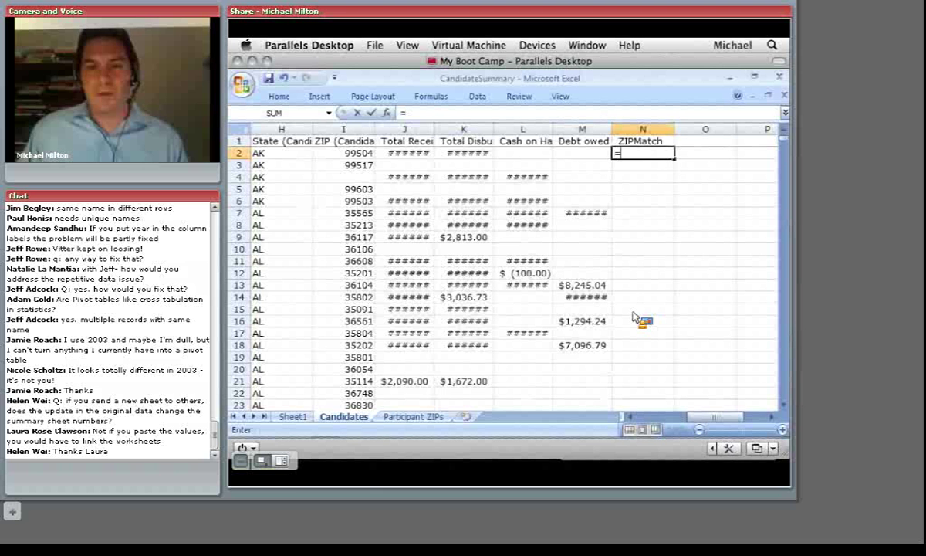
type("not(iserror(vlookup(")
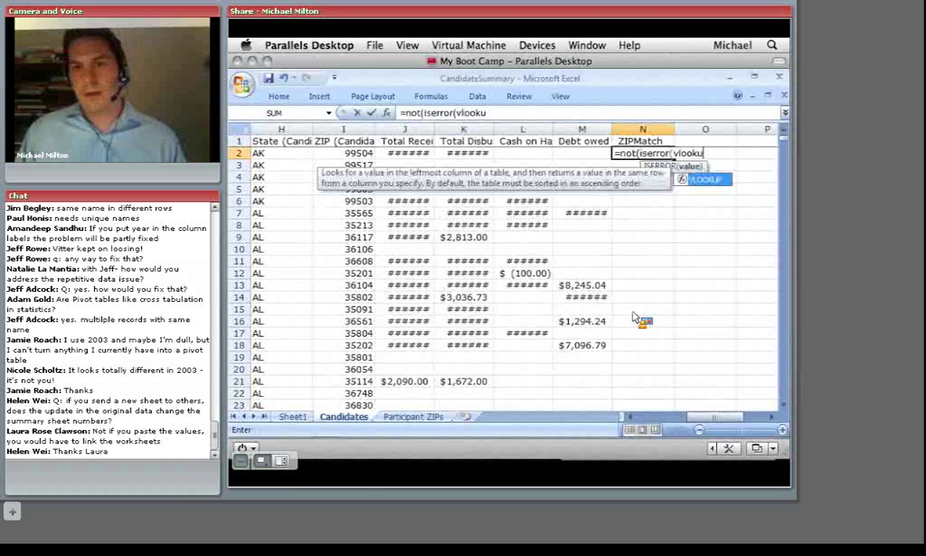
key("BackSpace")
type("(")
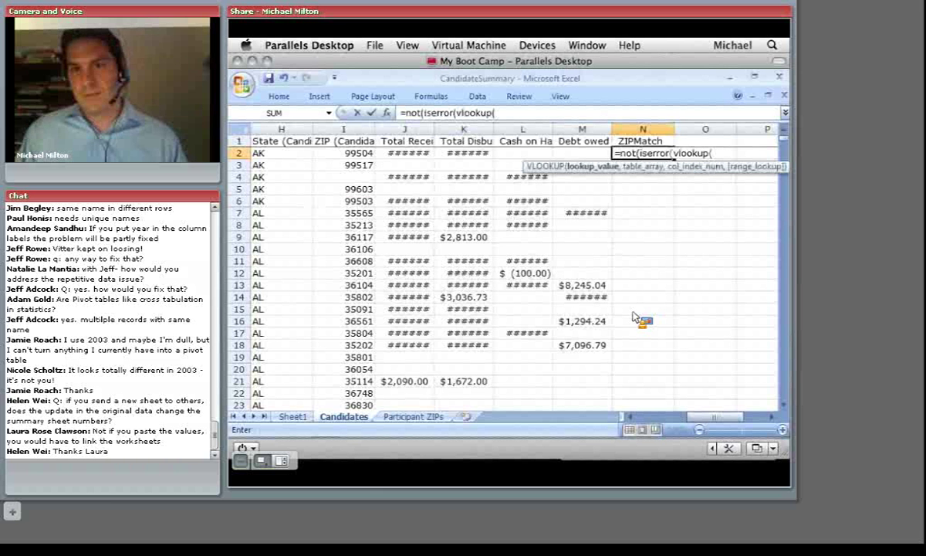
left_click(347, 154)
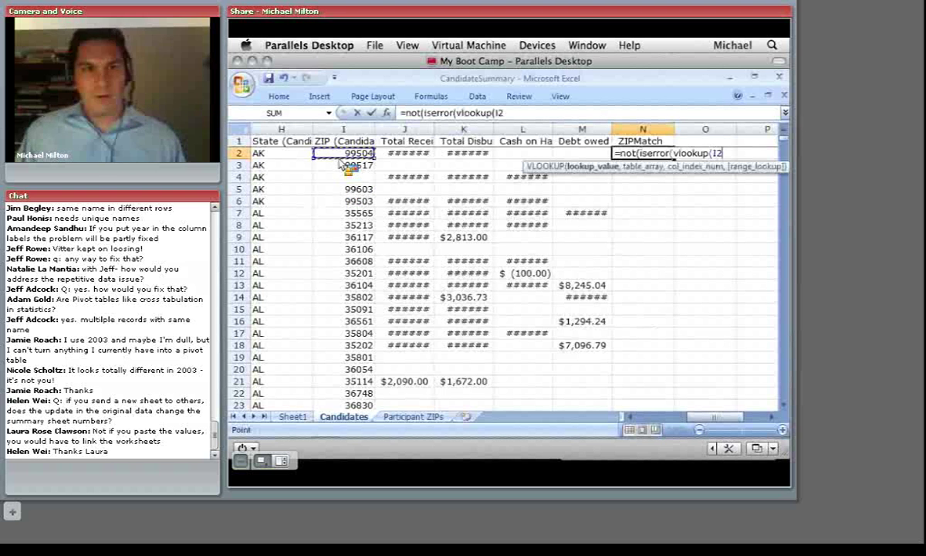
type(",")
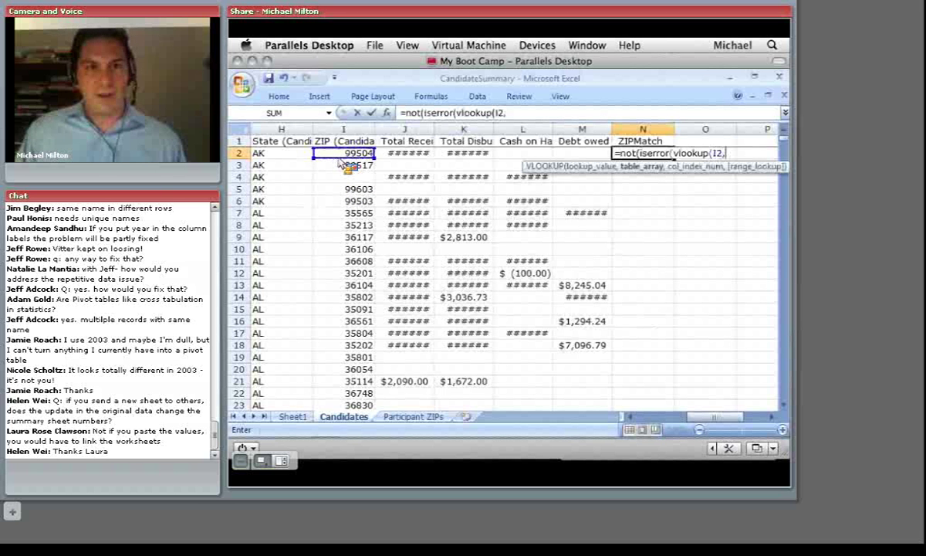
left_click(413, 416)
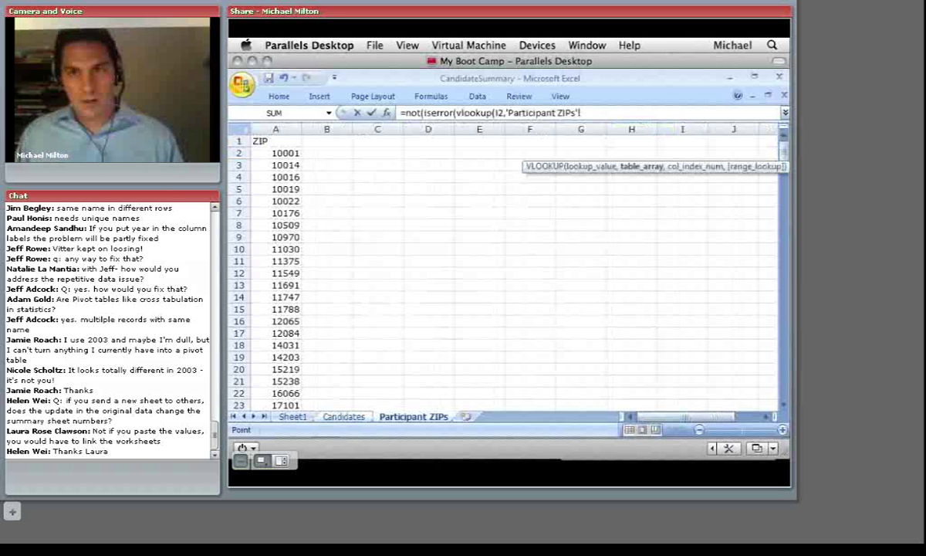
left_click(278, 130)
type(",1")
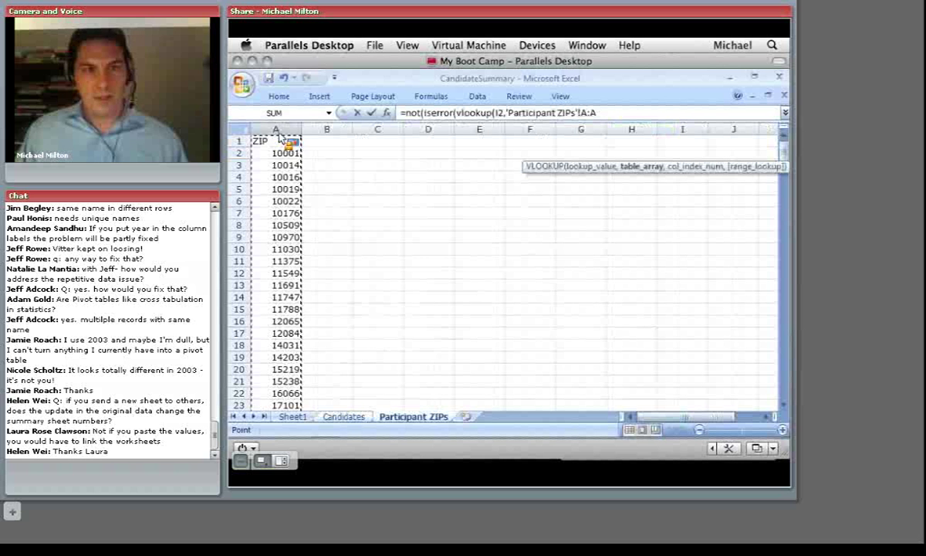
type(",false")
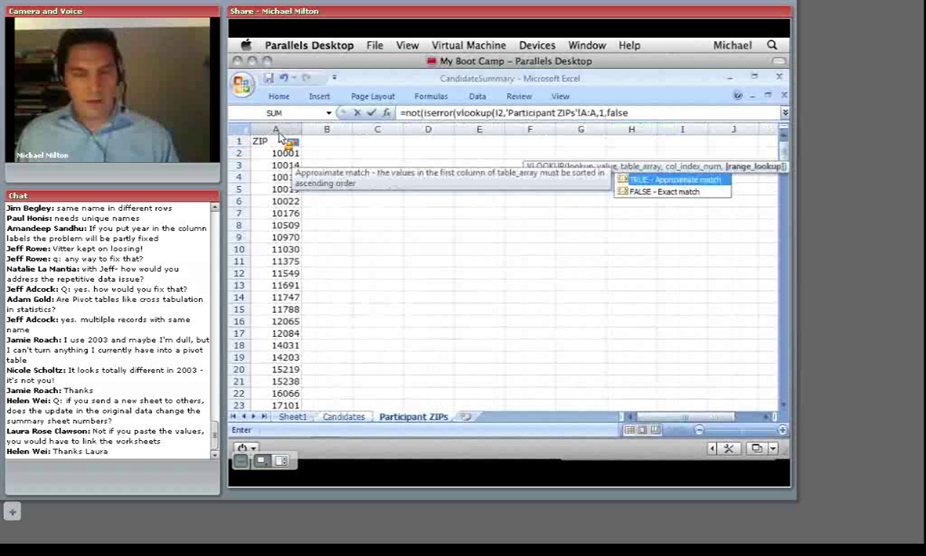
type("))")
key("Return")
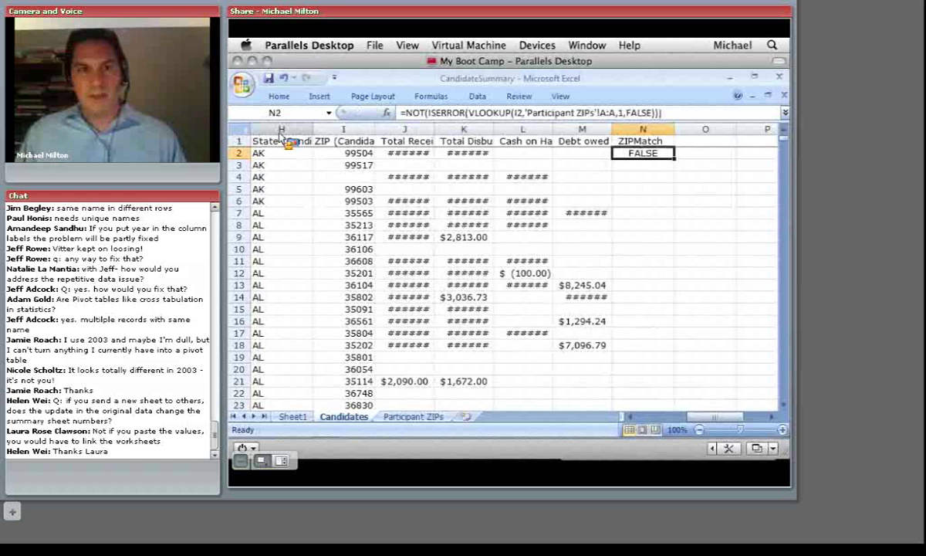
Step: Copy the ZIPMatch formula from N2 down column N through the last data row, N2259, of the Candidates sheet
key("ctrl+c")
key("Down")
key("Down")
key("Down")
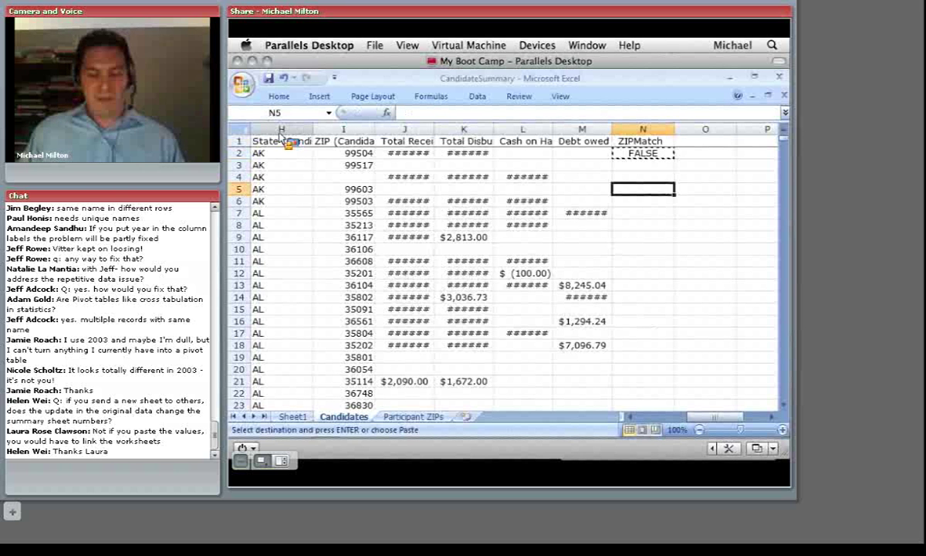
key("Down")
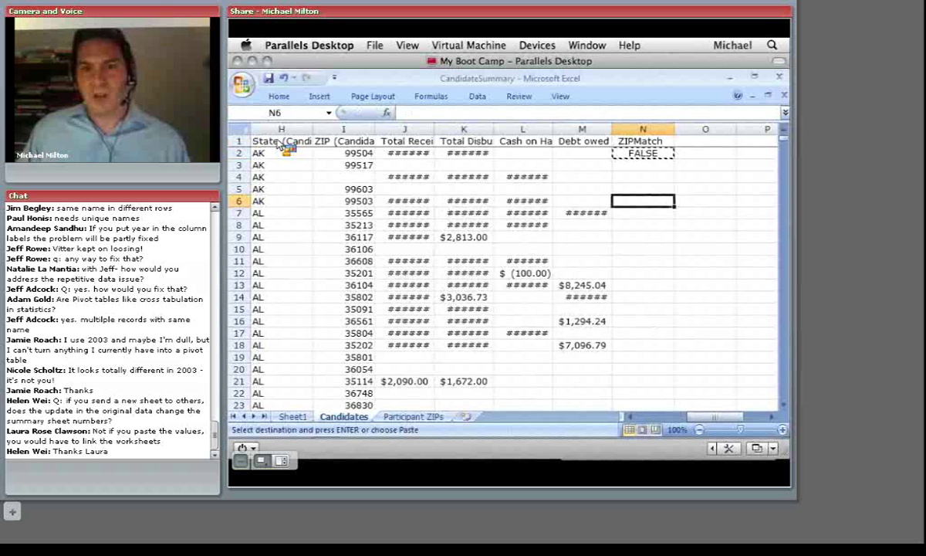
key("ctrl+Down")
key("Left")
key("ctrl+Up")
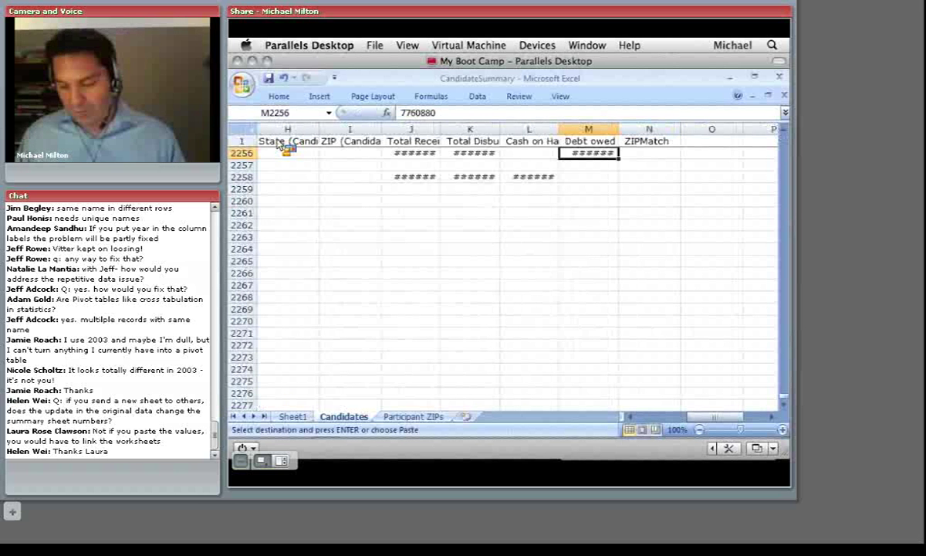
key("Down")
key("Down")
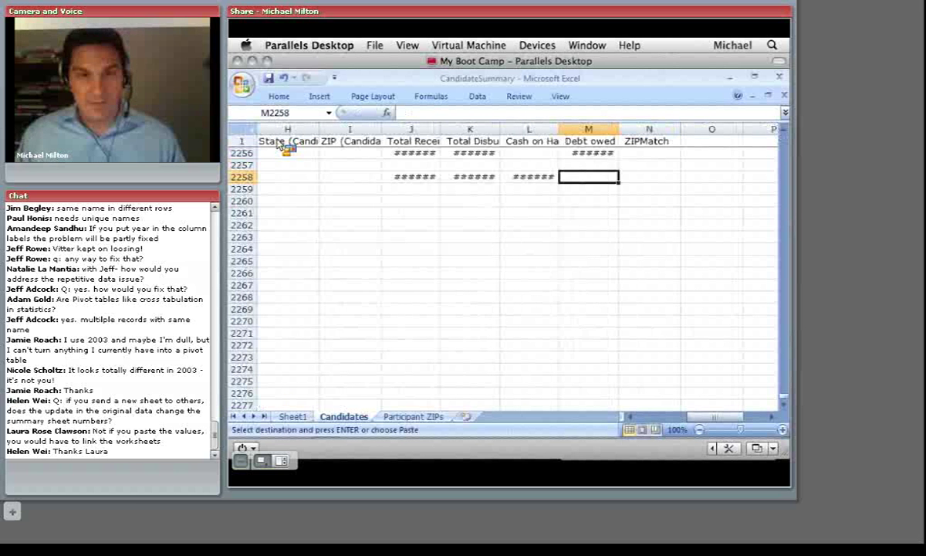
key("Down")
key("Right")
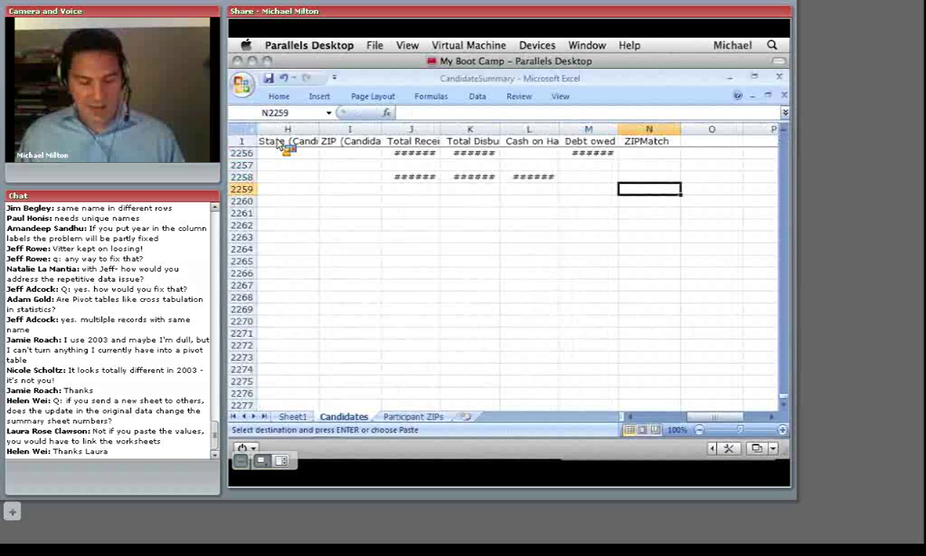
key("ctrl+shift+Up")
key("ctrl+v")
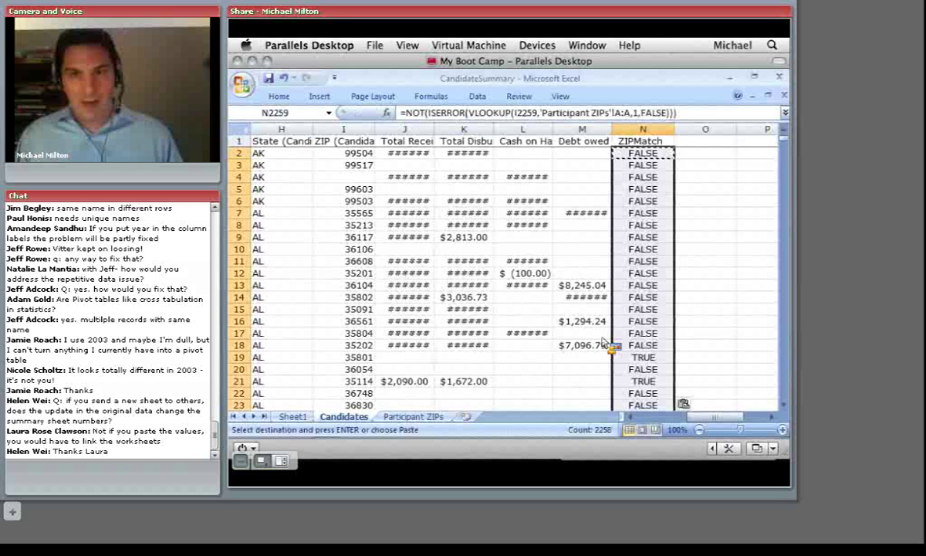
Step: Inspect the copied ZIPMatch formulas and their results in cells N19 and N7
left_click(628, 368)
left_click(627, 356)
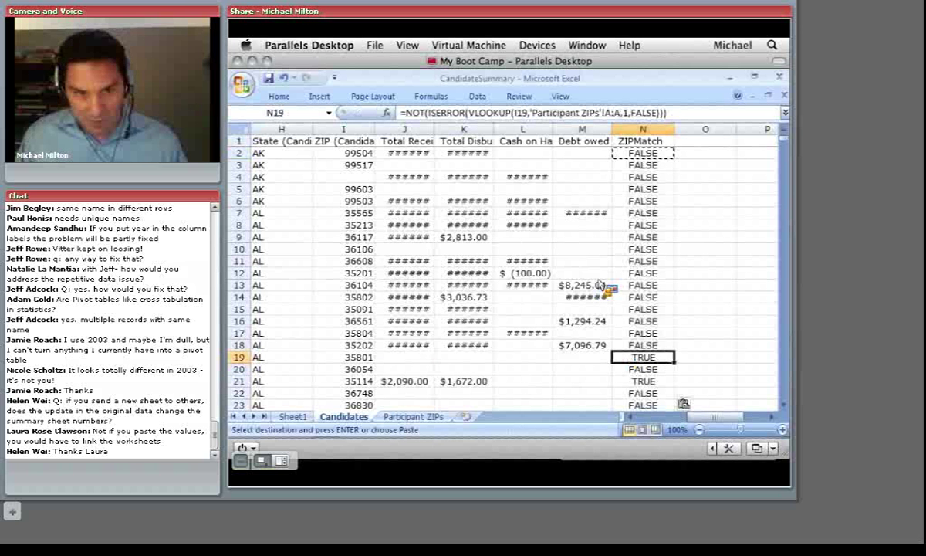
left_click(655, 215)
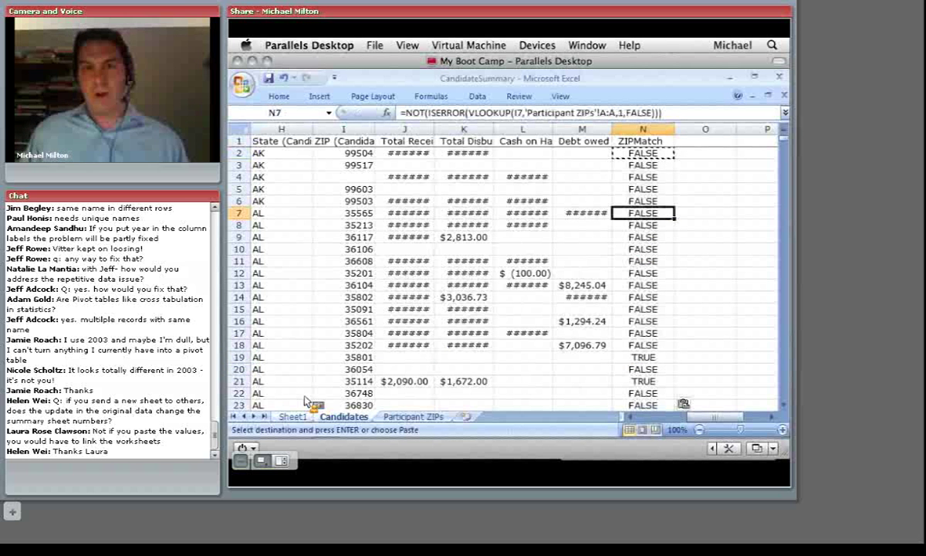
Step: Return to the PivotTable on Sheet1 and select cell C8 inside it
left_click(292, 416)
left_click(349, 251)
scroll(351, 251, "up", 8)
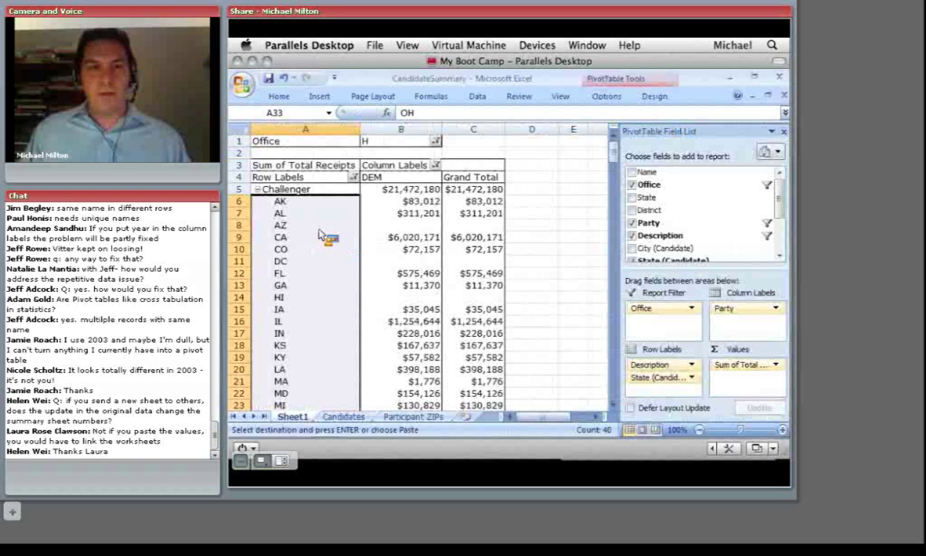
left_click(473, 224)
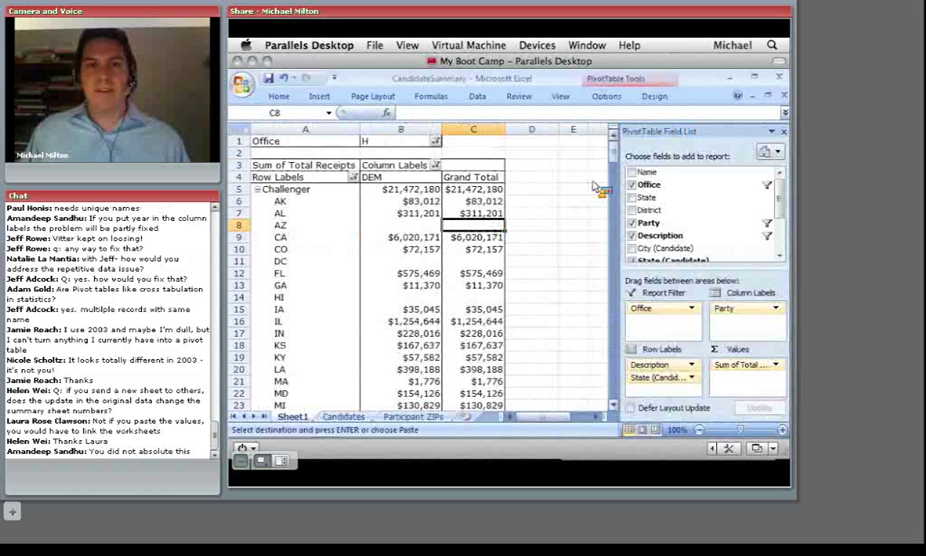
Step: Open the PivotTable's data source range and try to change its last column to N
left_click(599, 96)
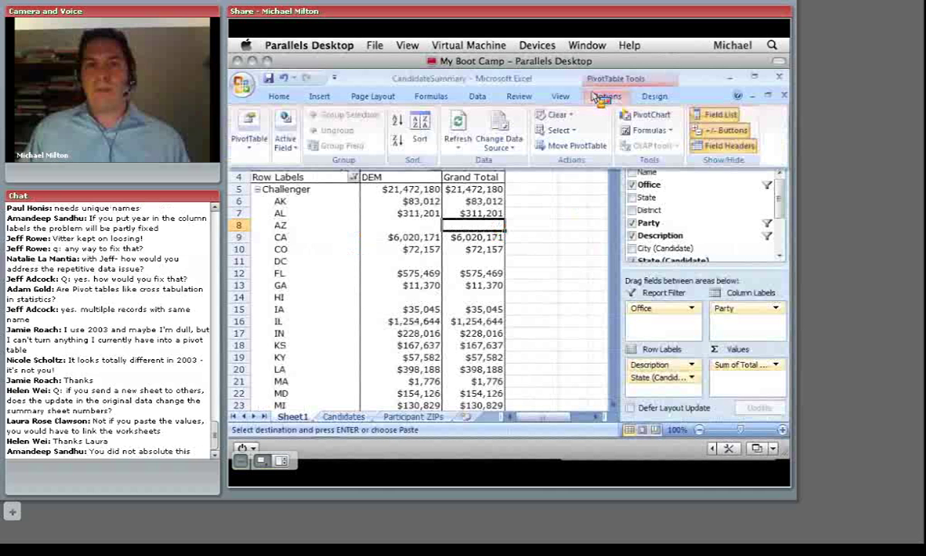
left_click(499, 146)
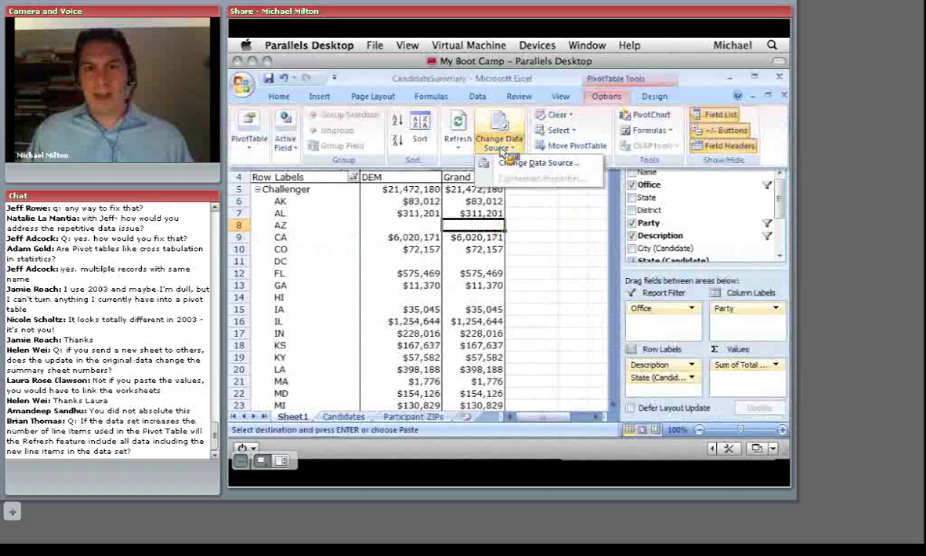
left_click(505, 163)
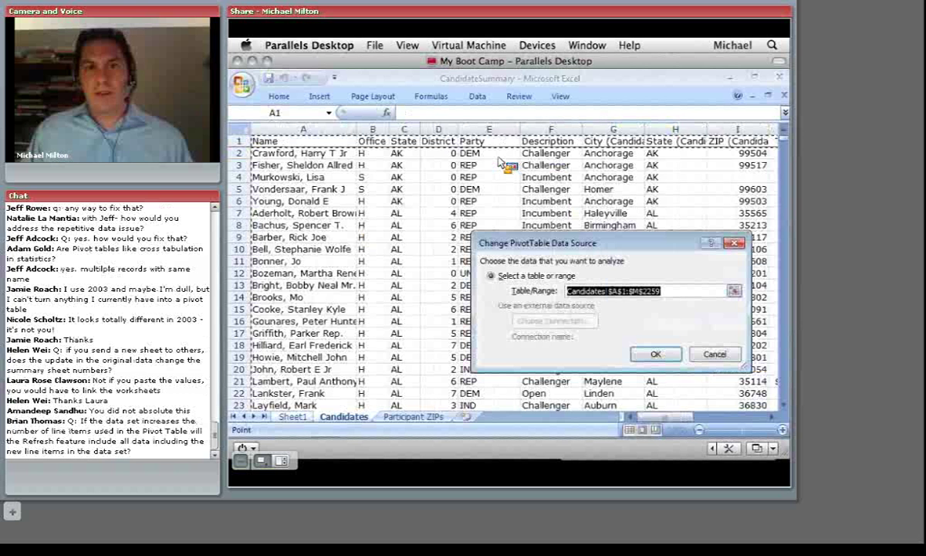
scroll(501, 165, "right", 5)
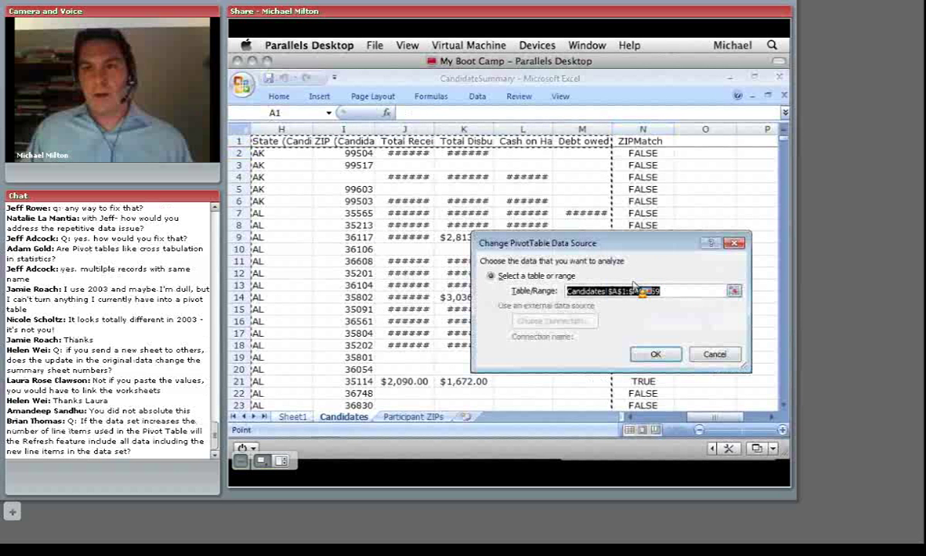
left_click(636, 291)
key("shift+Left")
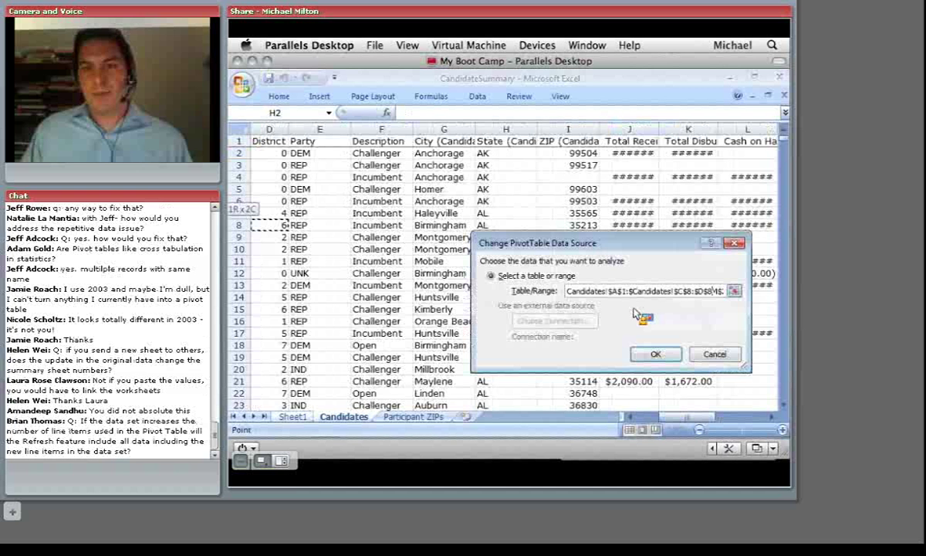
Step: Try to reselect Candidates!$A$1:$N$2259 as the PivotTable's source range, and leave the data source dialog
left_click(379, 147)
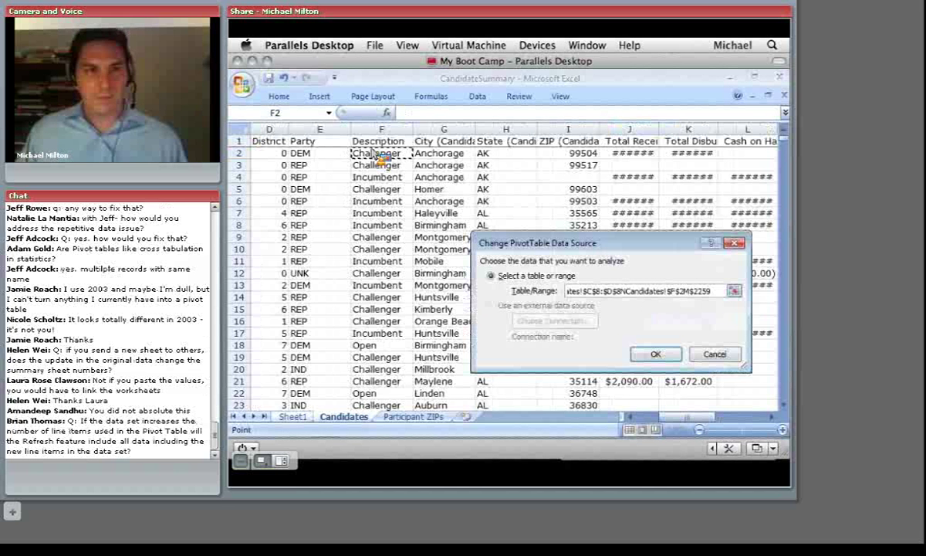
key("ctrl+shift+End")
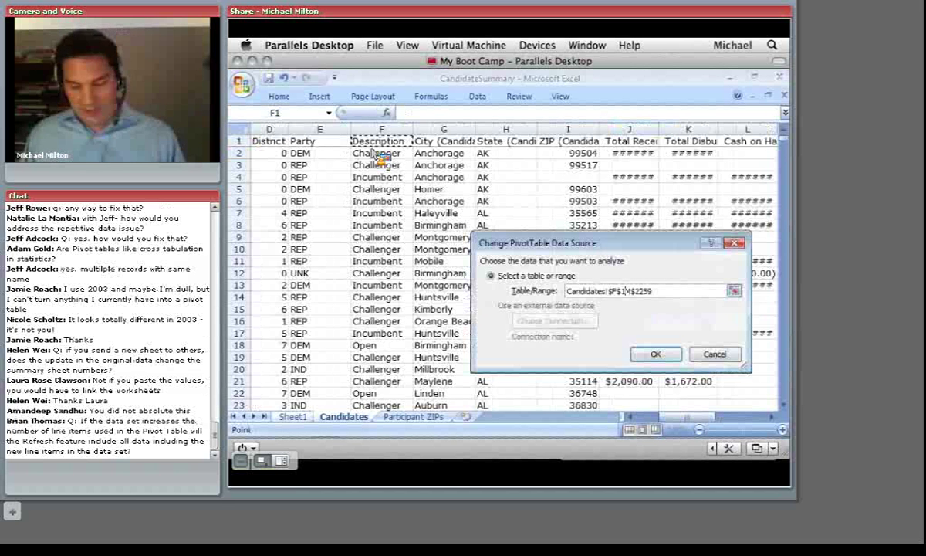
type("A")
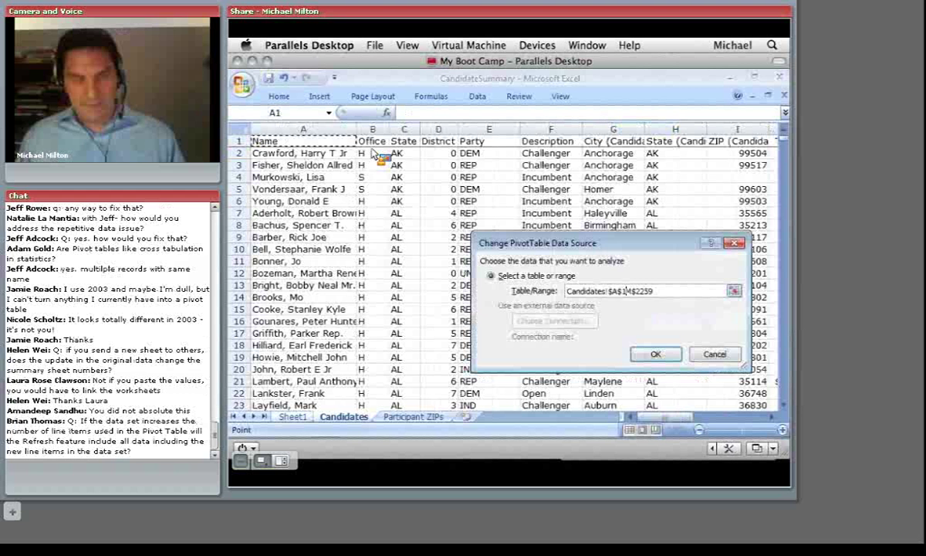
key("ctrl+shift+Down")
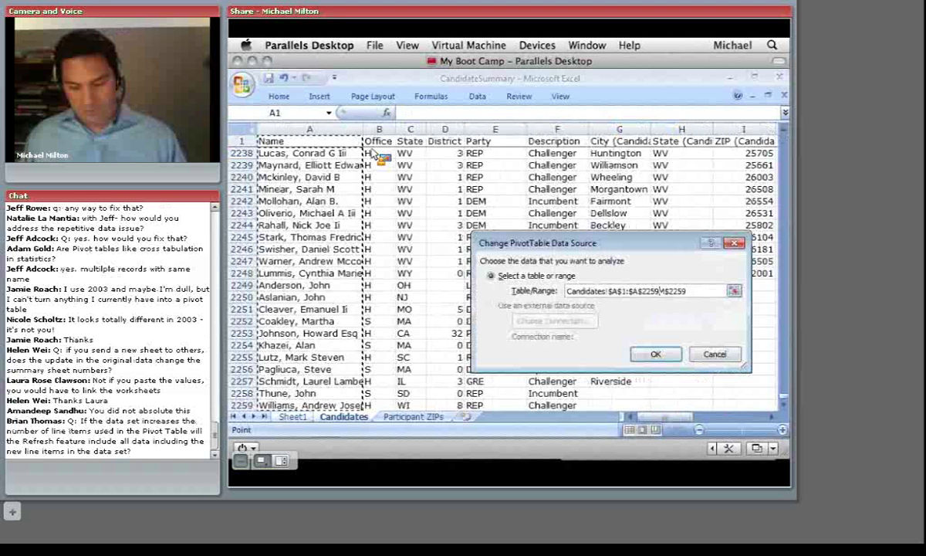
key("ctrl+shift+Right")
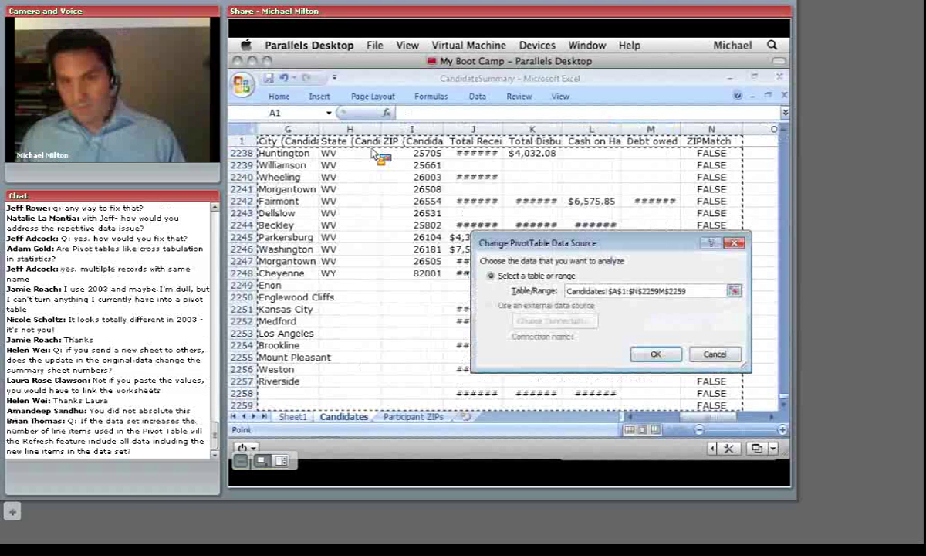
key("Return")
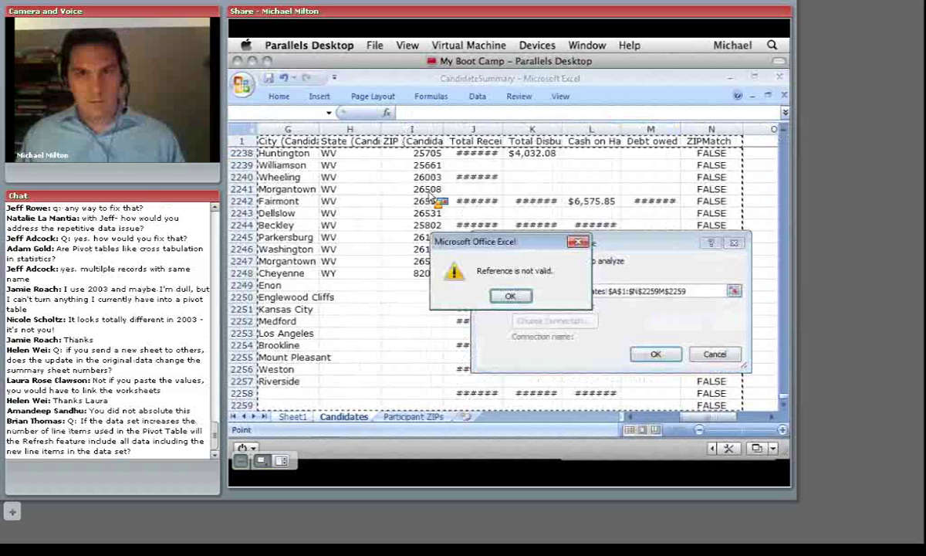
left_click(509, 295)
key("Return")
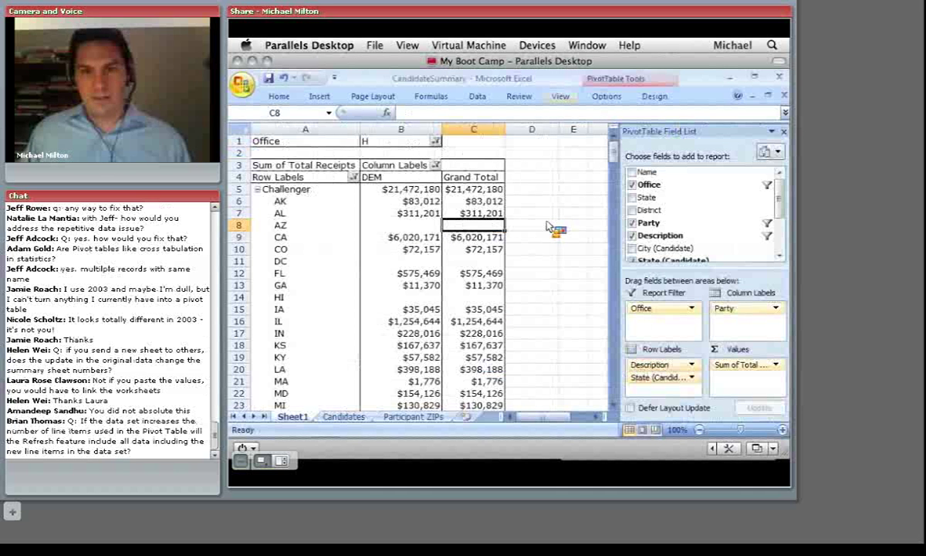
Step: Change the PivotTable's data source to Candidates!$A$1:$N$2259 so that it includes the ZIPMatch column
left_click(607, 96)
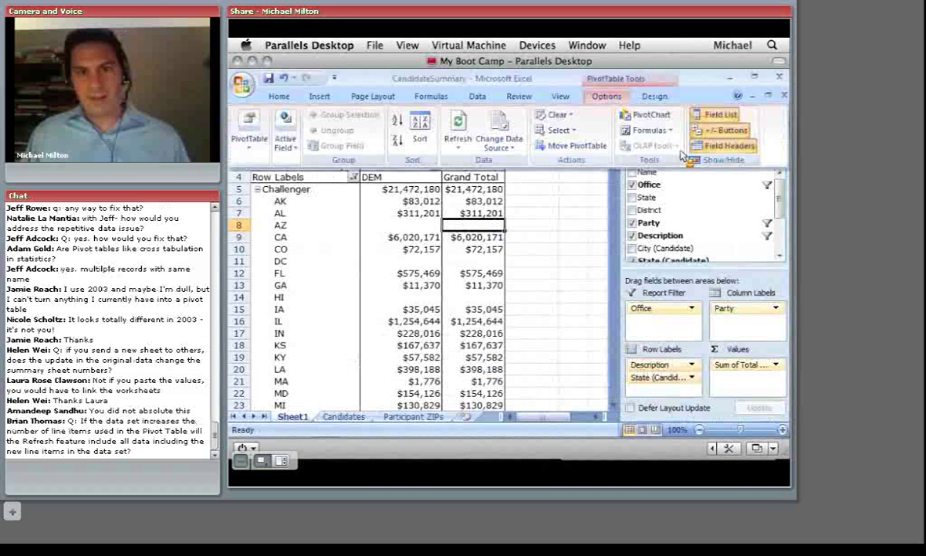
left_click(500, 145)
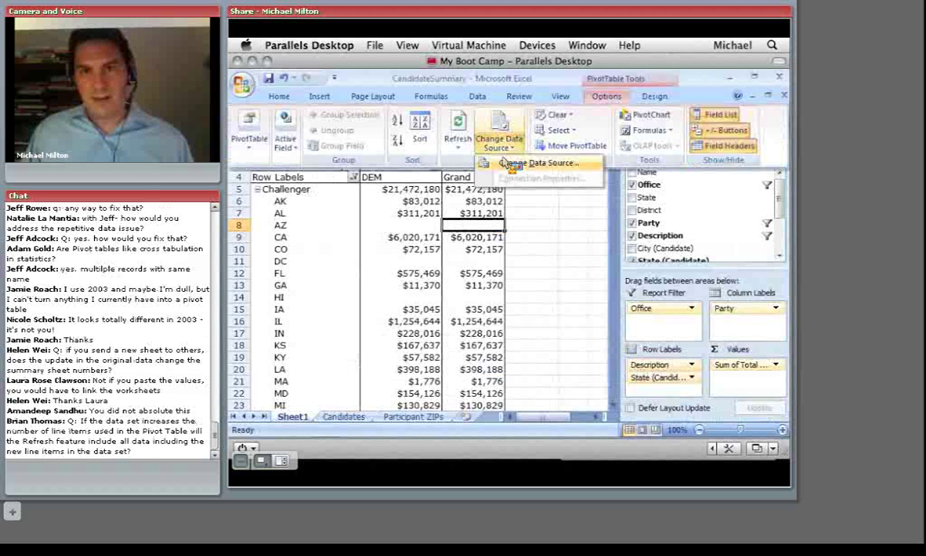
left_click(509, 165)
left_click(639, 291)
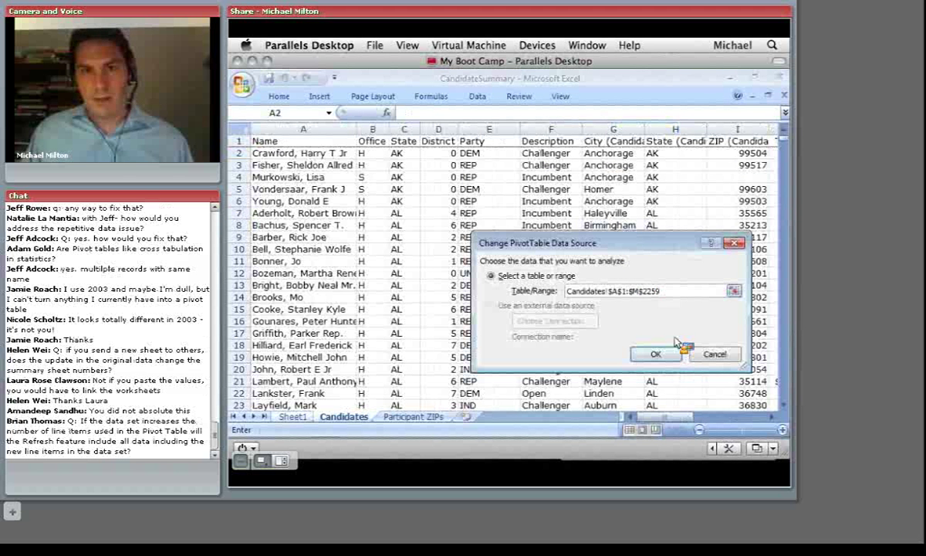
left_click(656, 353)
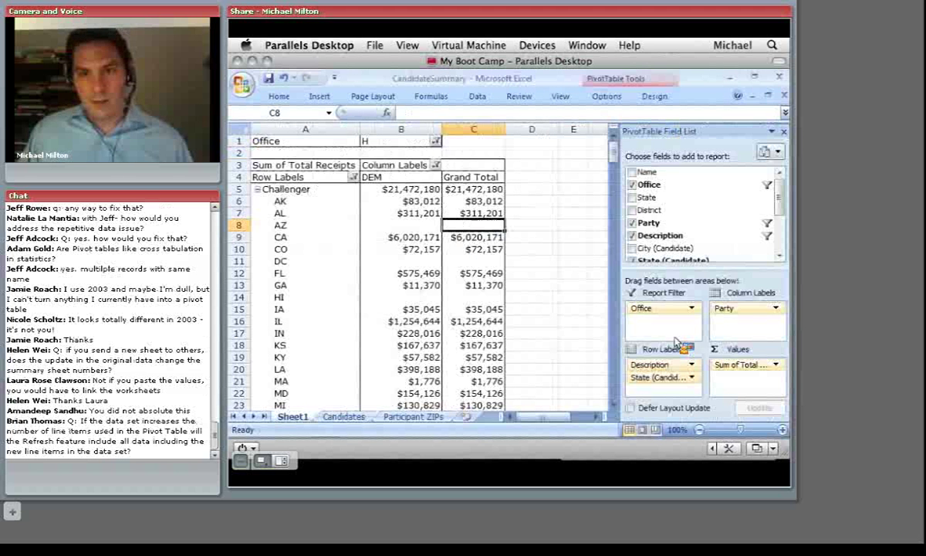
Step: Replace Office with the ZIPMatch field as the PivotTable's report filter
scroll(698, 288, "down", 9)
left_click_drag(664, 235, 369, 209)
Step: Show all Description values in the row labels and all Party values in the column labels
left_click(353, 189)
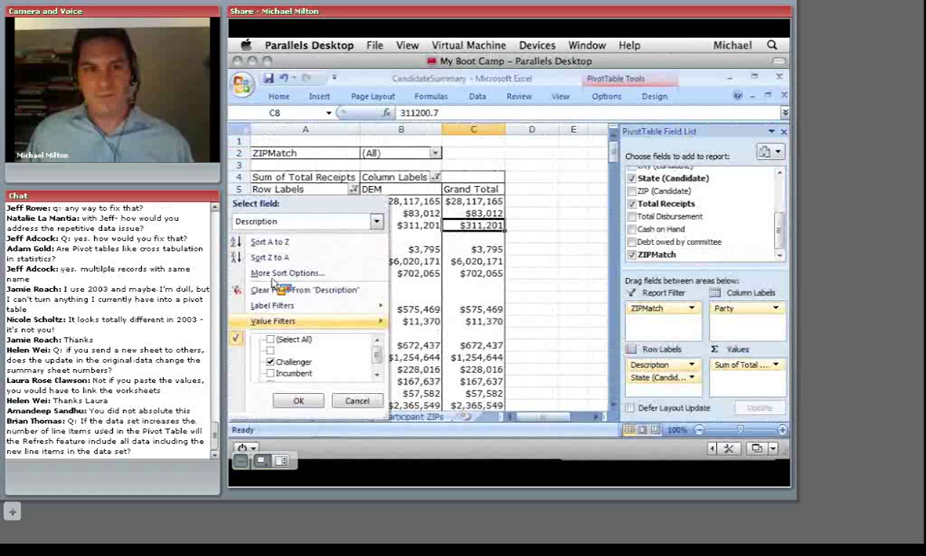
left_click(271, 340)
left_click(298, 400)
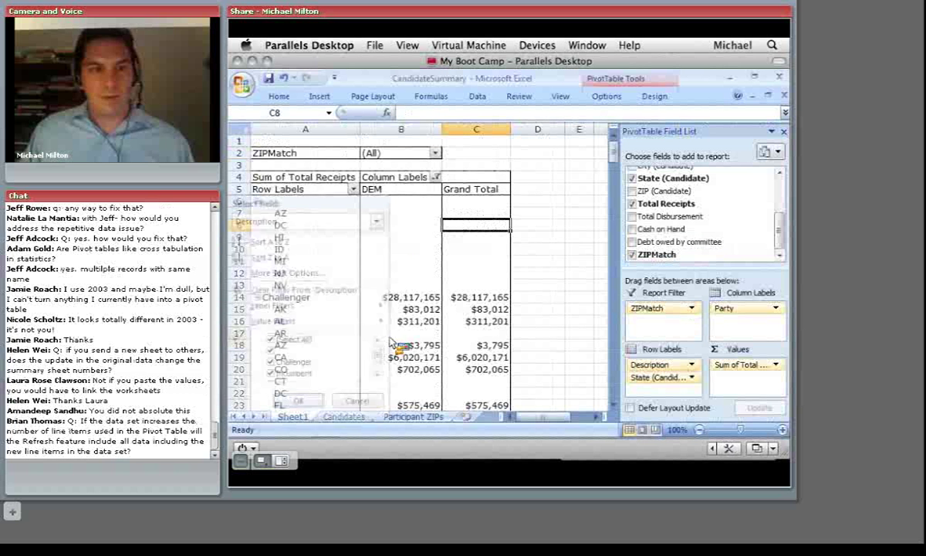
left_click(436, 176)
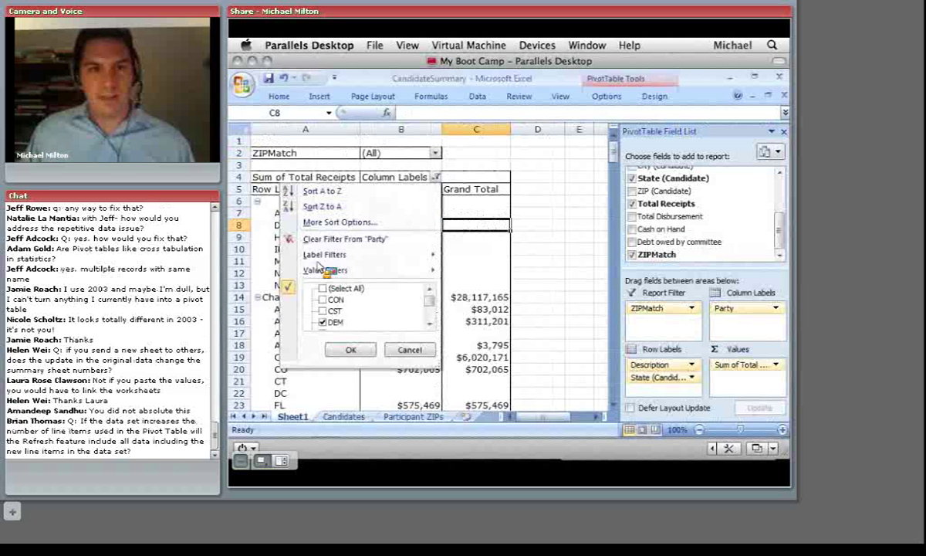
left_click(322, 287)
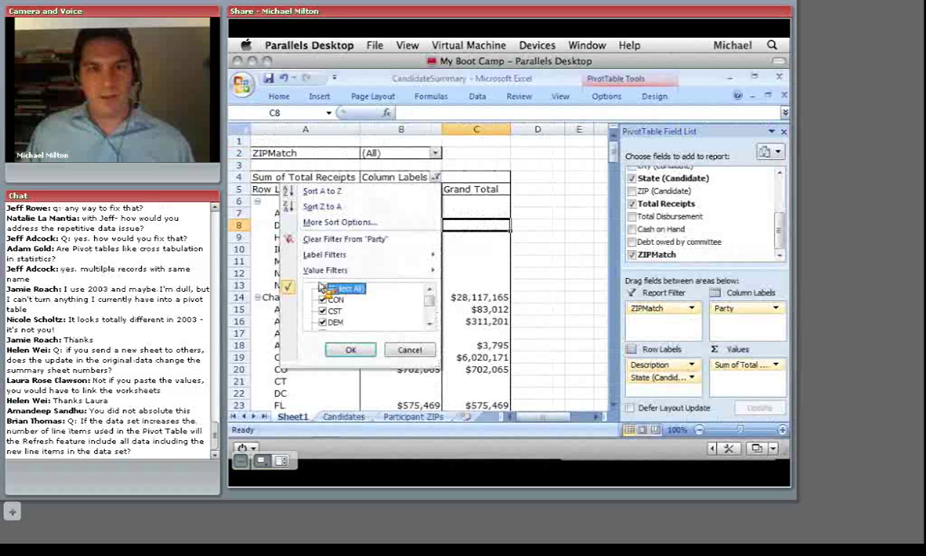
left_click(349, 349)
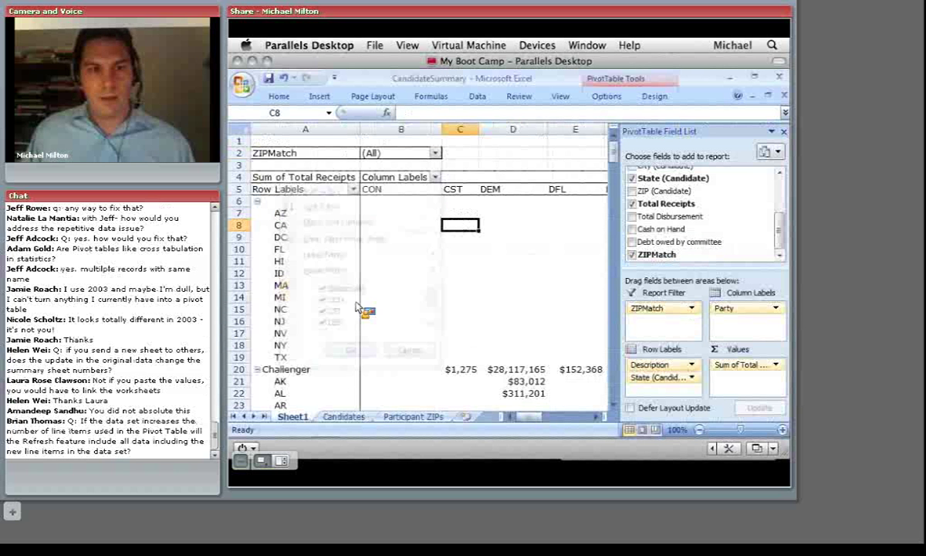
Step: Set the ZIPMatch report filter to TRUE
left_click(436, 153)
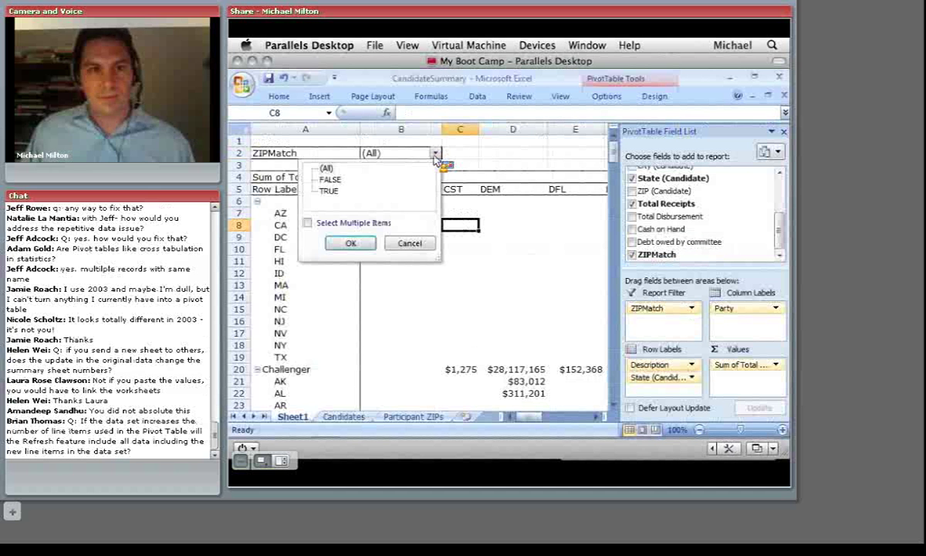
left_click(334, 191)
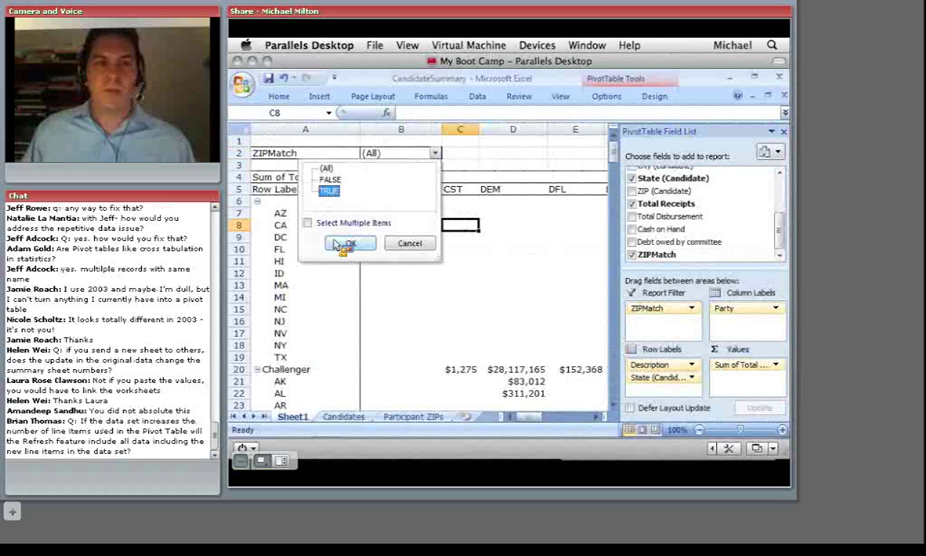
left_click(349, 243)
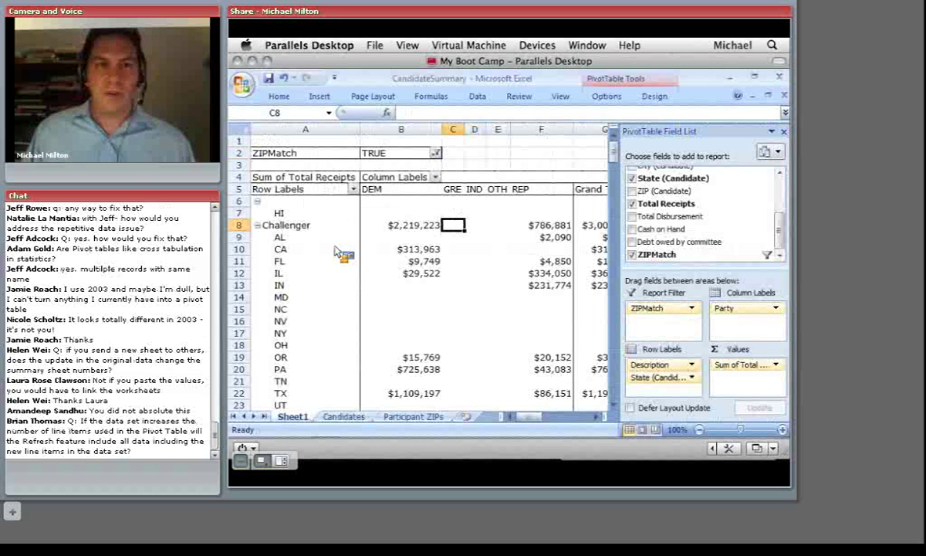
Step: Select cell F3 outside the PivotTable to hide its field list, and switch to Adobe Reader
left_click(560, 163)
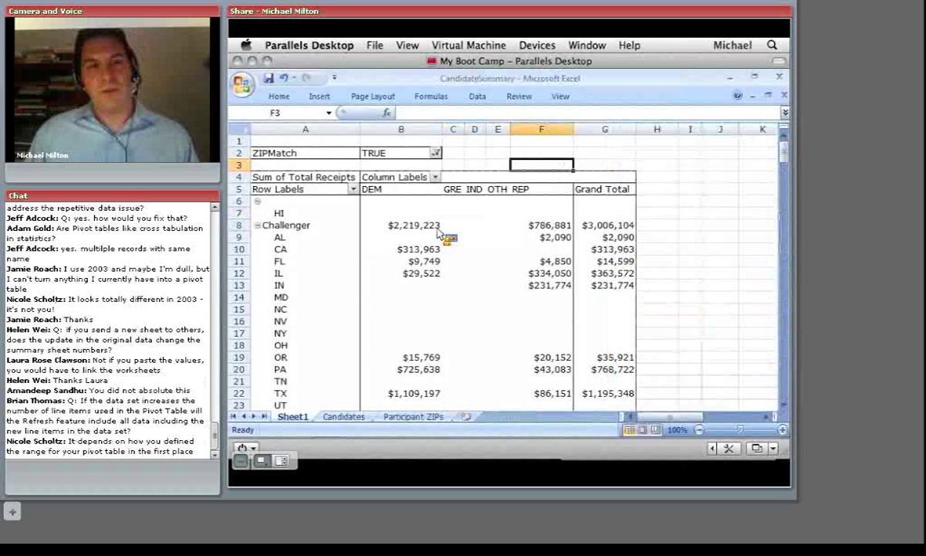
mouse_move(401, 260)
key("super+Tab")
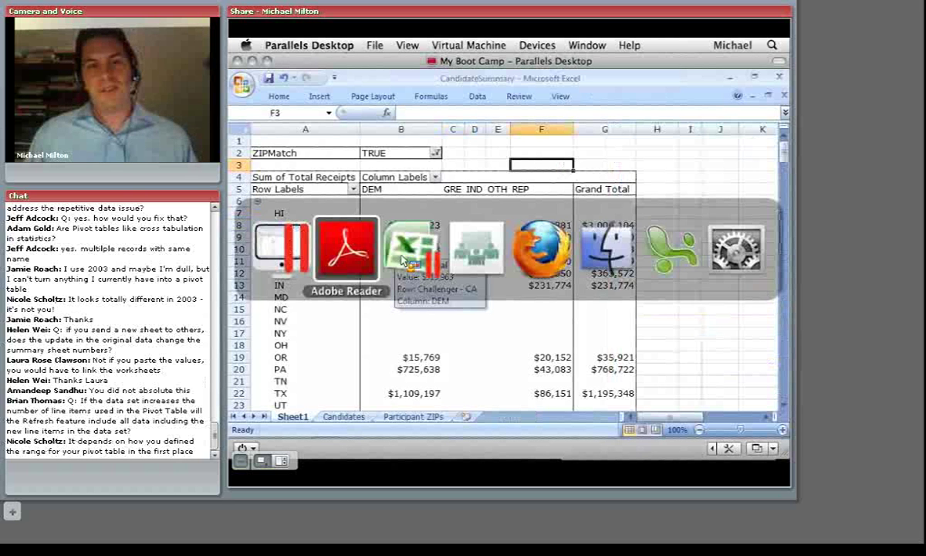